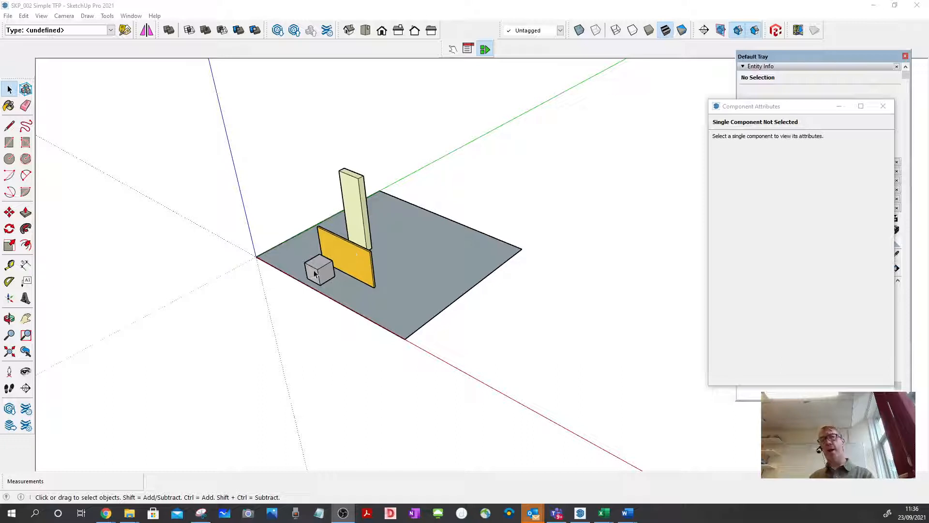
Copy the upright C16Plus board about 1477 mm along the red axis, clear of the grey base.
left_click(360, 222)
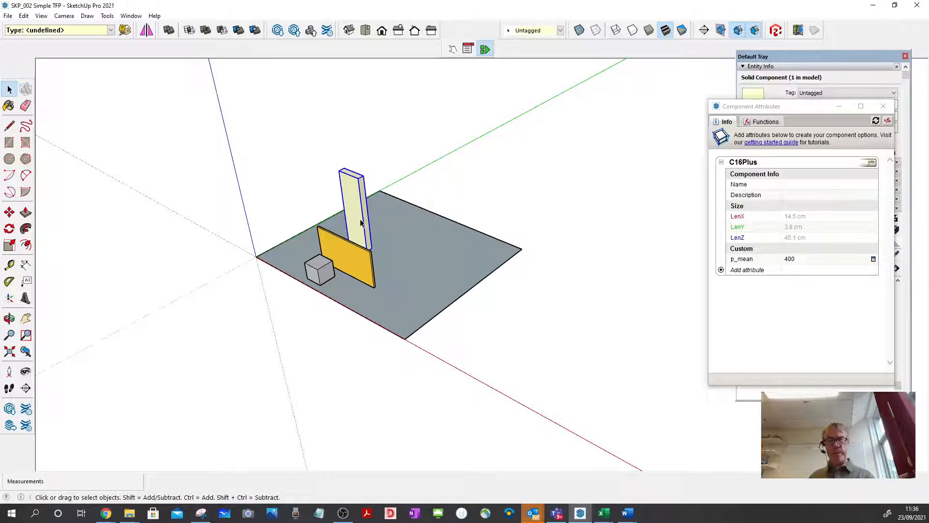
key("m")
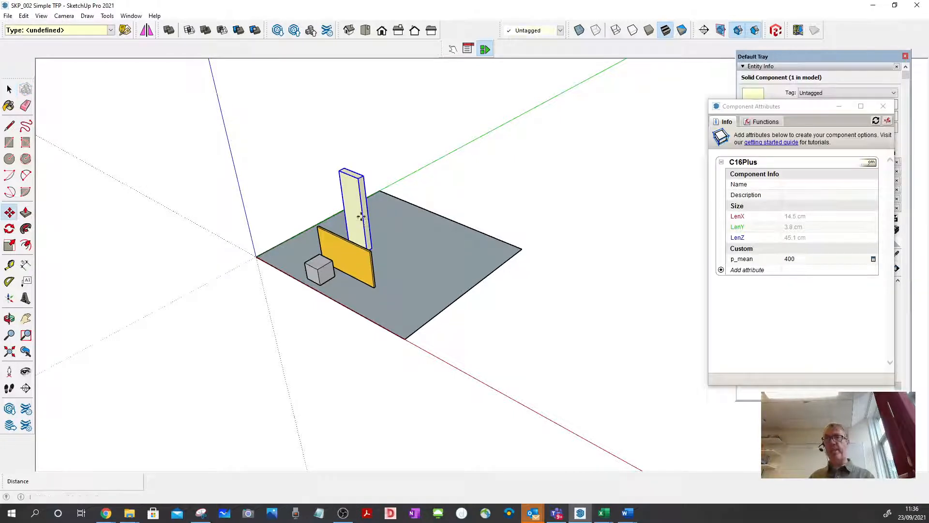
left_click(351, 194)
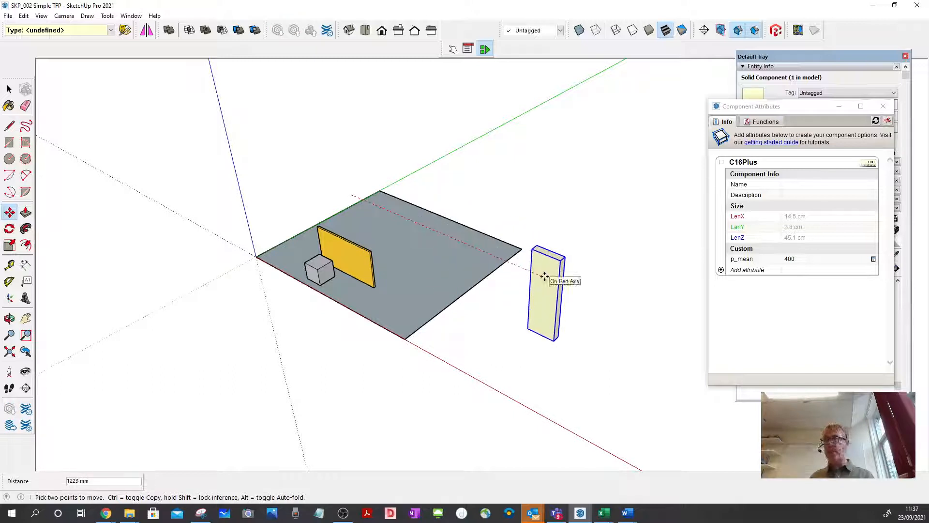
key("ctrl")
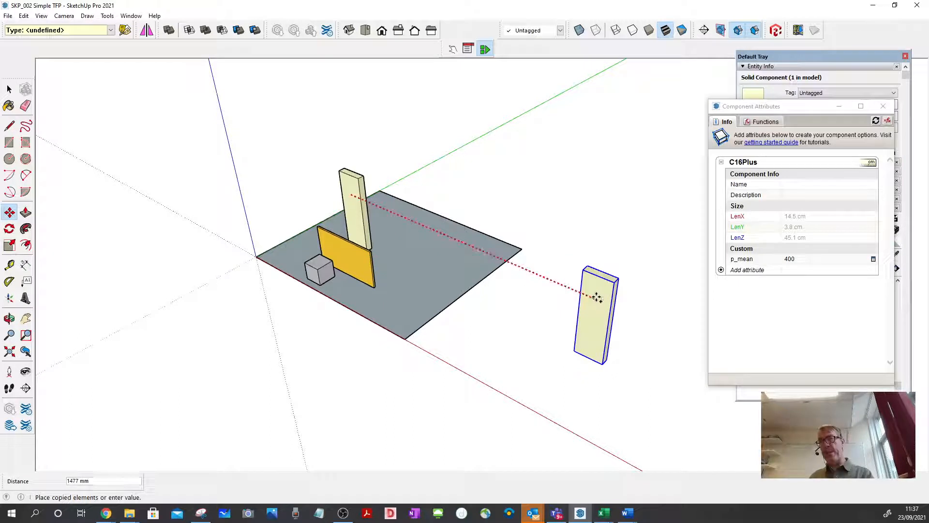
left_click(596, 297)
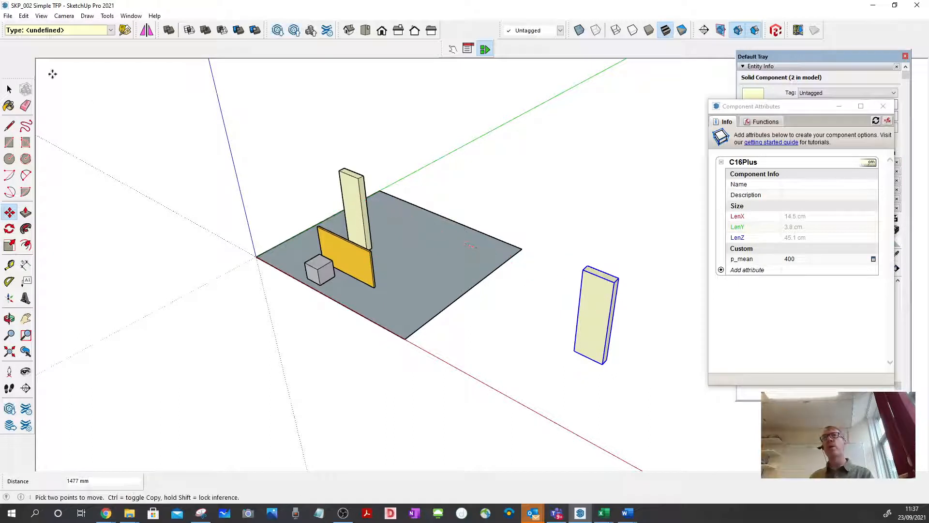
left_click(10, 89)
Rotate the copied board 90 degrees about the blue axis, pivoting on its upper corner.
left_click(9, 228)
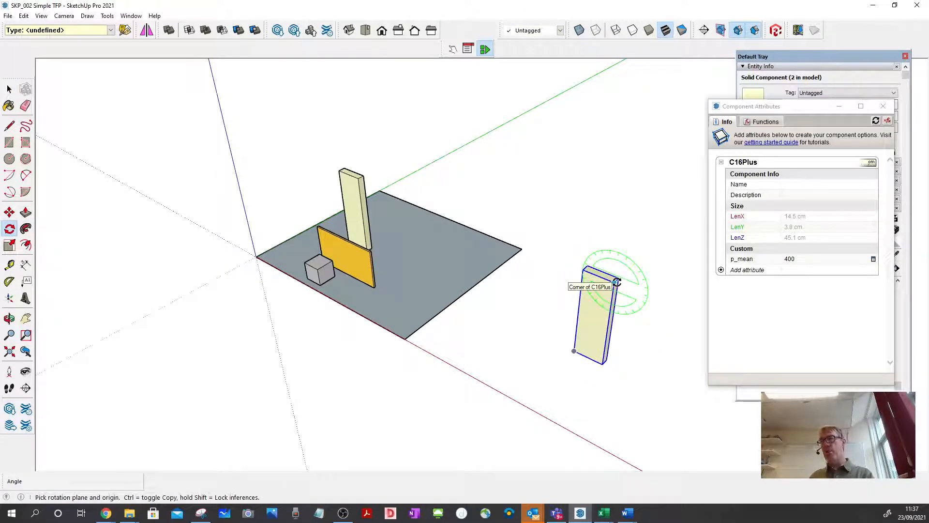
key("Up")
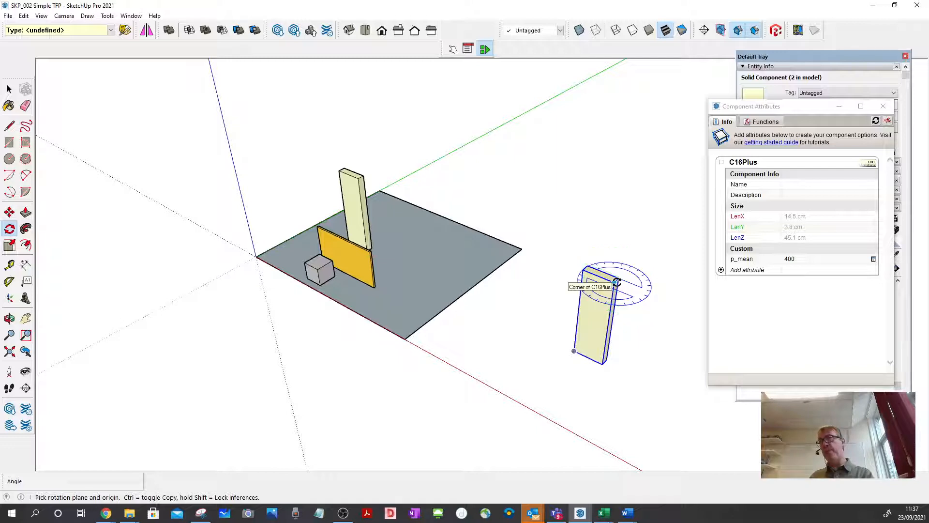
left_click(616, 282)
left_click(649, 250)
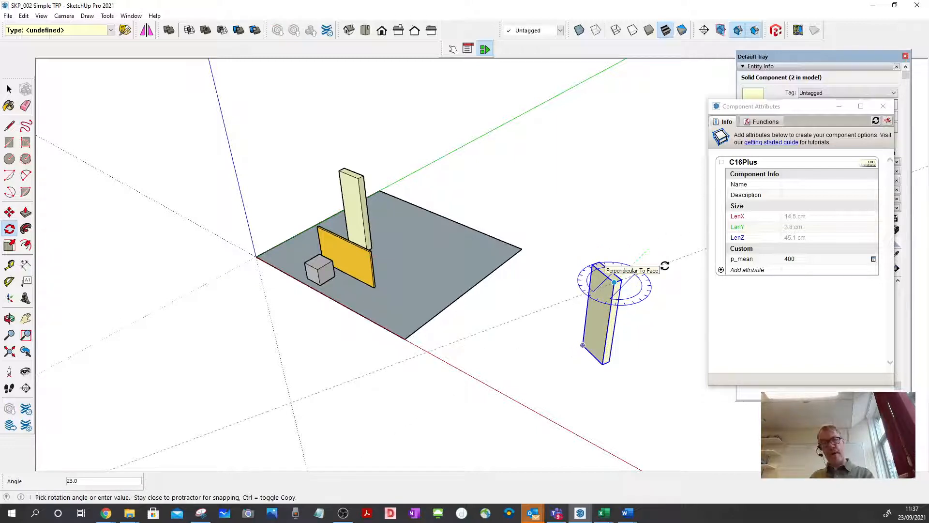
left_click(665, 266)
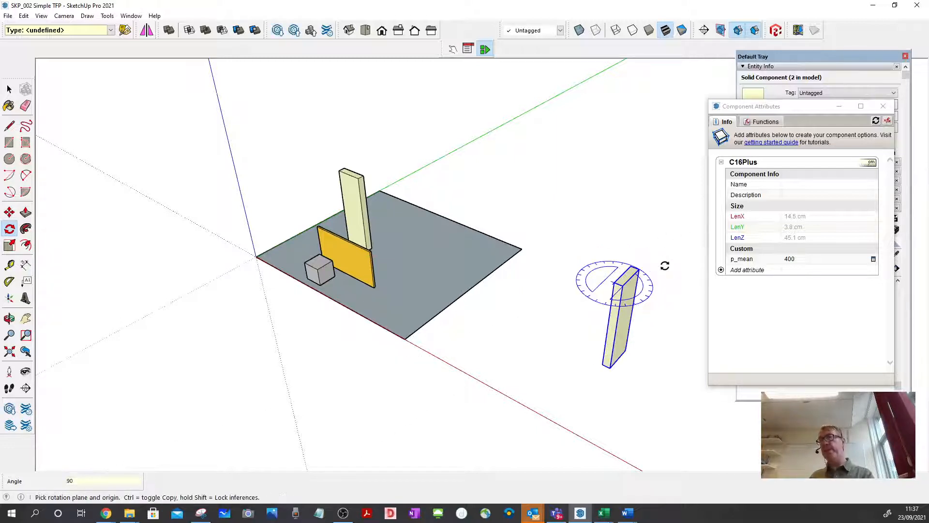
left_click(10, 90)
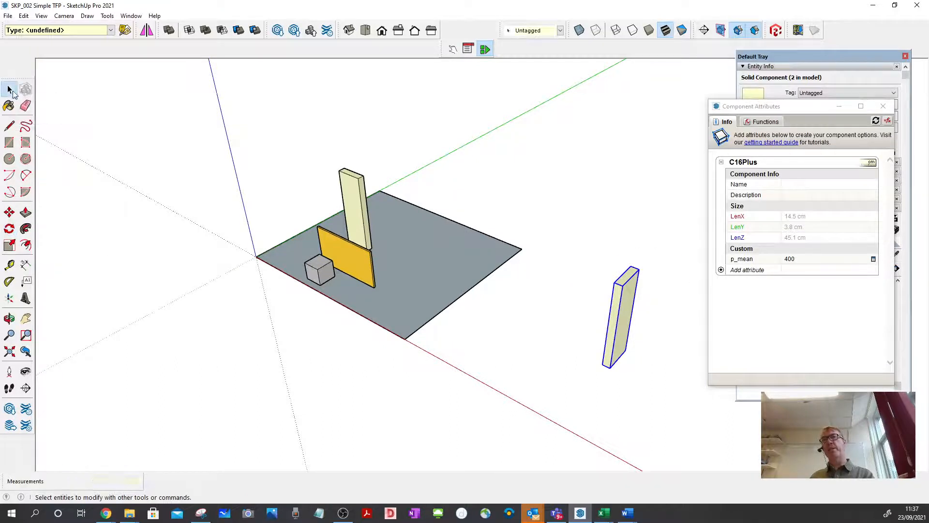
Rotate the copied board 90 degrees about the green axis at its bottom corner to lay it flat, and deselect it.
left_click(9, 228)
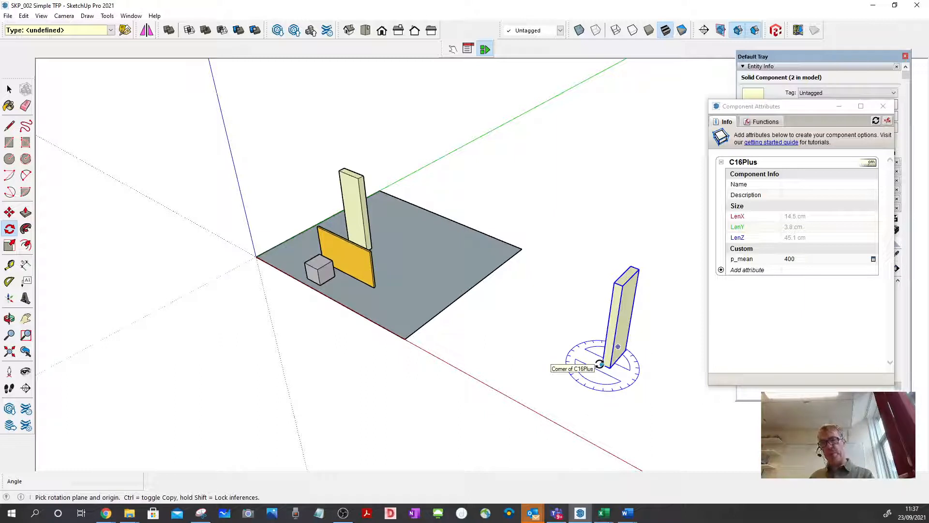
key("Left")
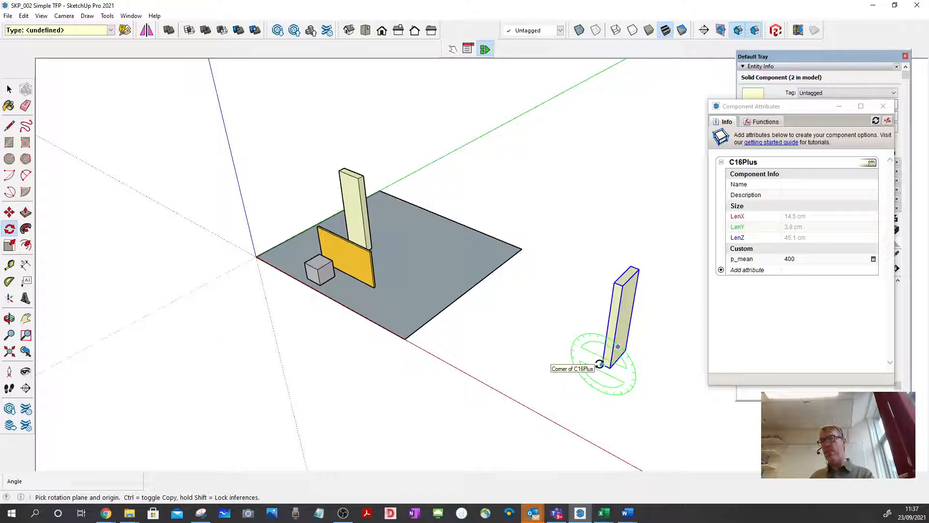
left_click(602, 364)
left_click(654, 381)
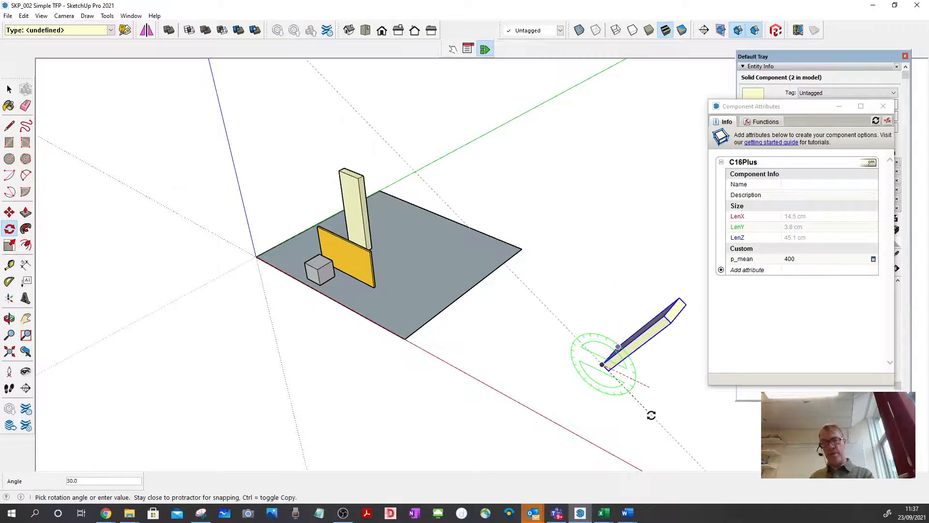
type("90")
key("Return")
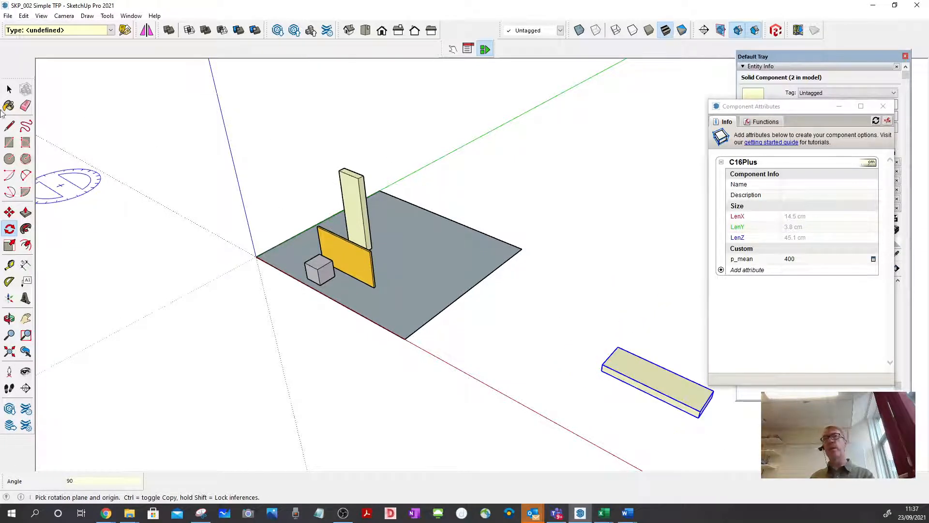
left_click(10, 89)
left_click(372, 134)
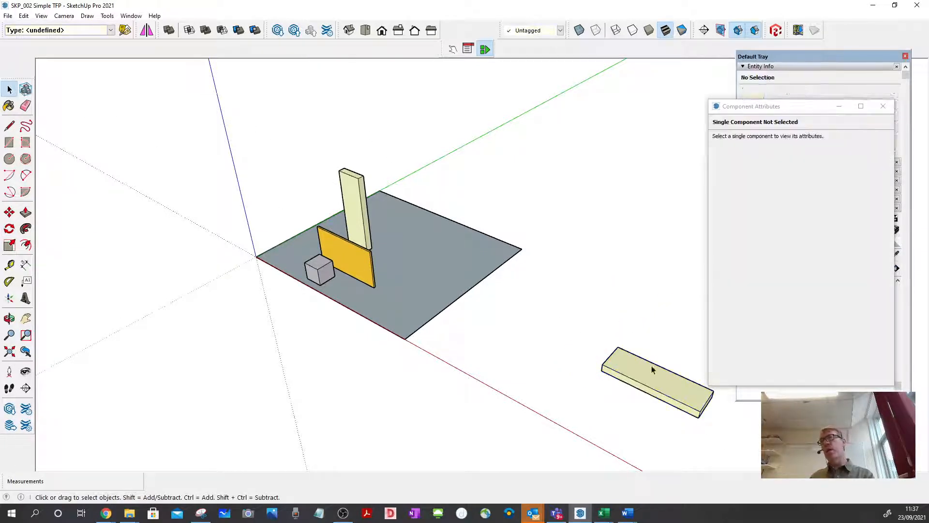
left_click(651, 369)
right_click(652, 370)
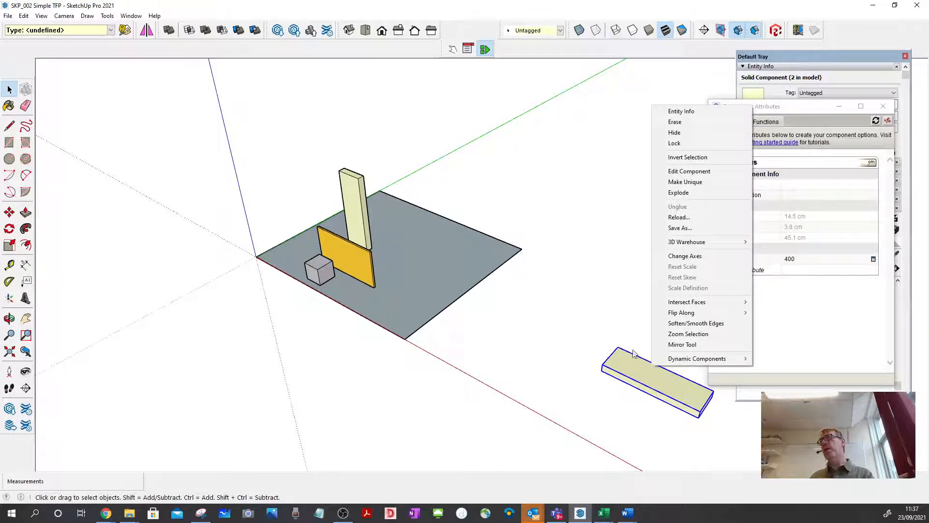
left_click(621, 339)
scroll(349, 302, "down", 2)
scroll(581, 372, "up", 4)
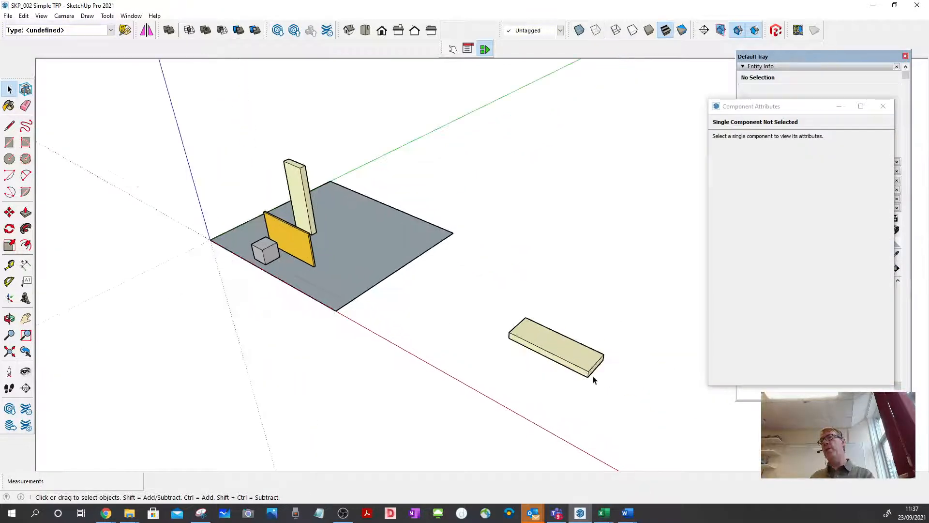
scroll(431, 315, "down", 2)
scroll(560, 344, "up", 5)
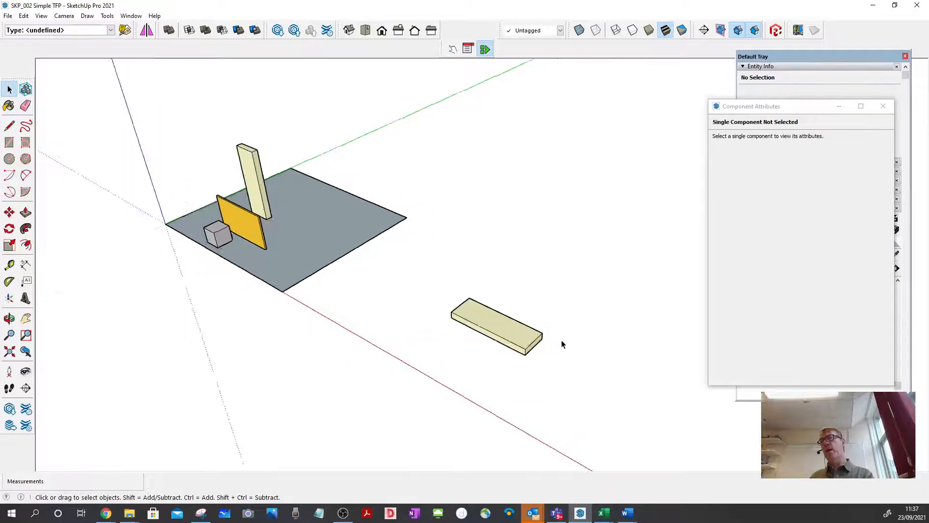
middle_click_drag(551, 353, 491, 360)
double_click(456, 332)
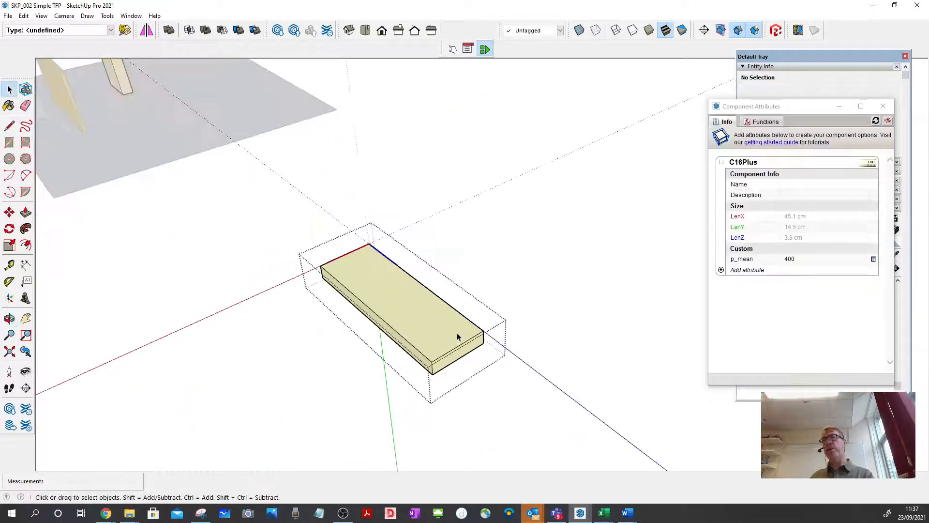
left_click(513, 295)
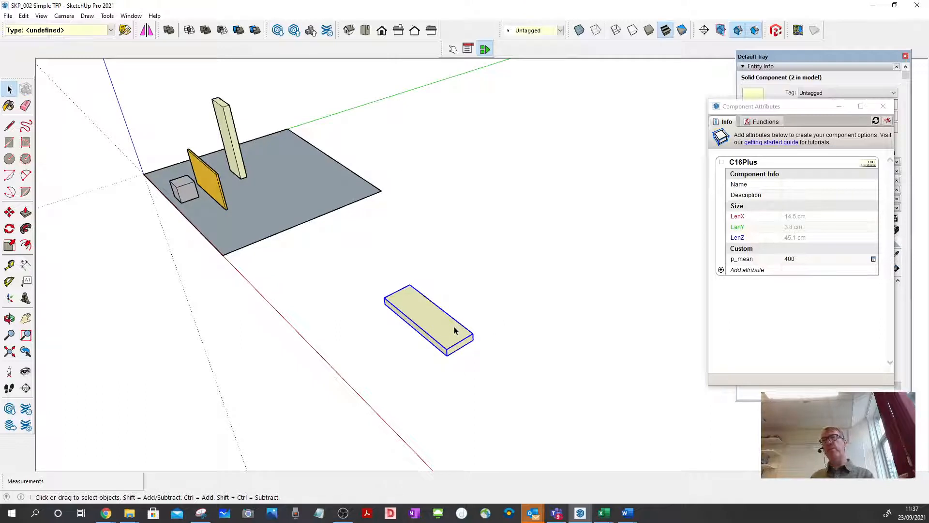
Inside the flat board component, push/pull its end face outward by about 1307 mm, and close the component.
double_click(455, 331)
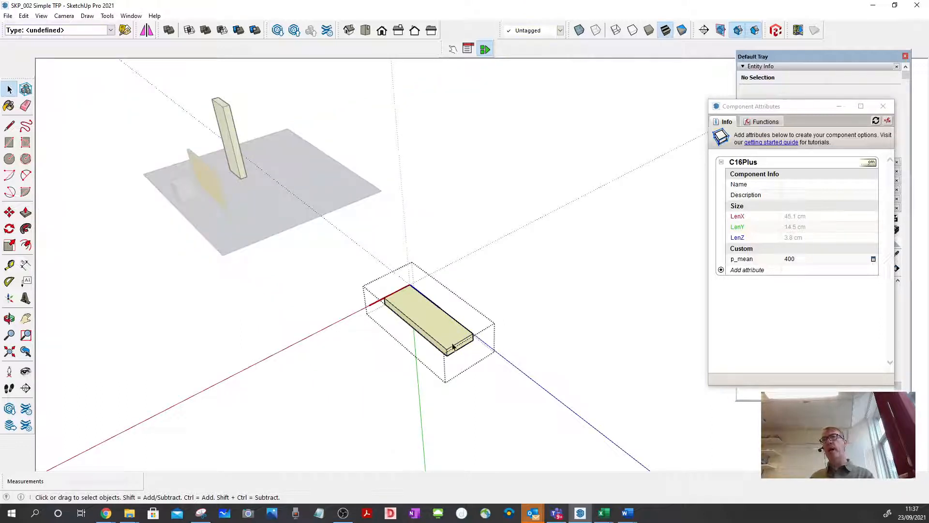
left_click(25, 213)
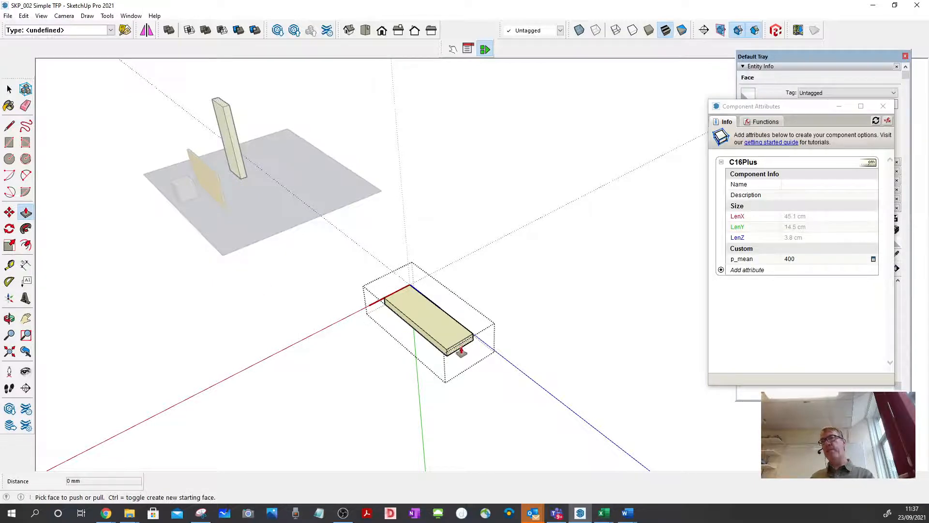
scroll(459, 348, "up", 4)
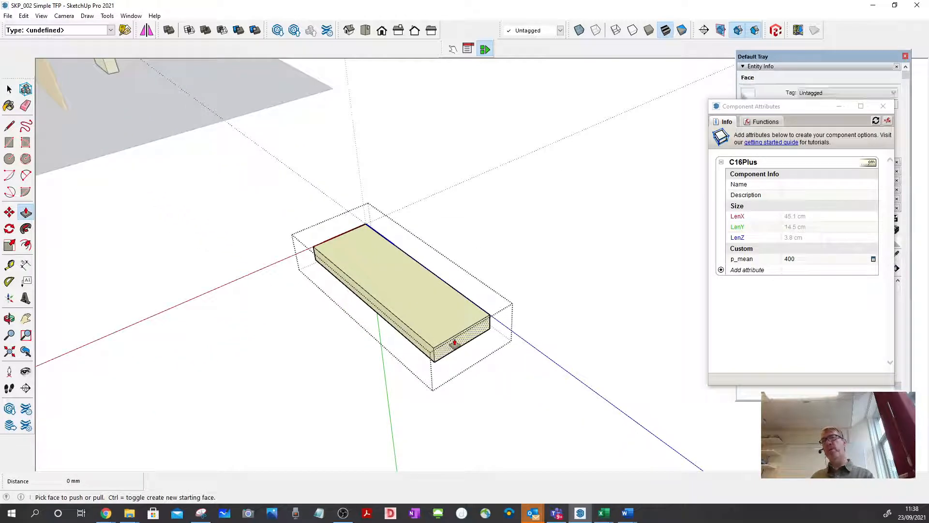
left_click(454, 343)
scroll(488, 357, "down", 3)
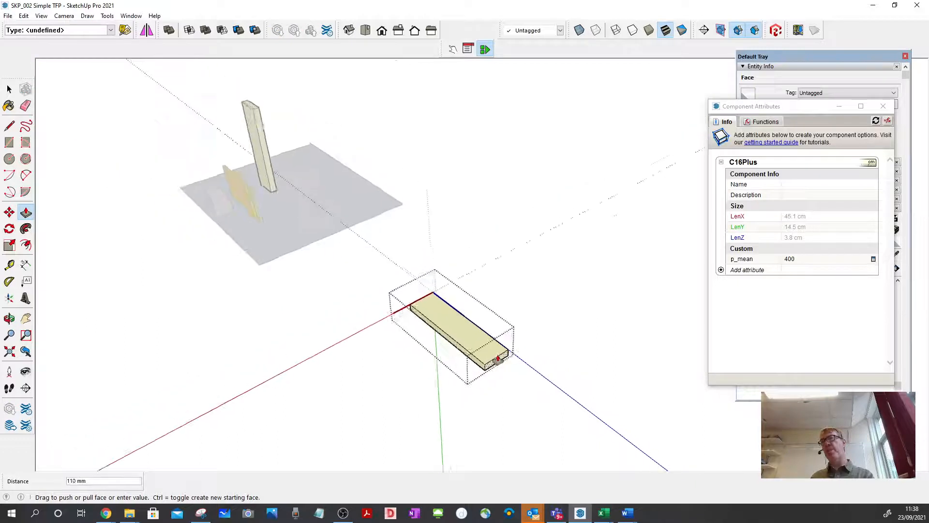
scroll(497, 358, "down", 3)
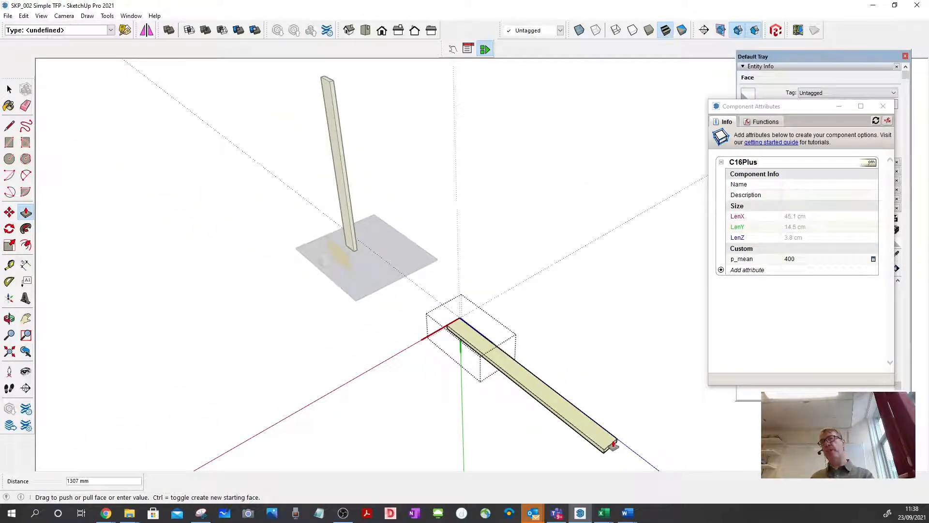
left_click(614, 444)
left_click(7, 89)
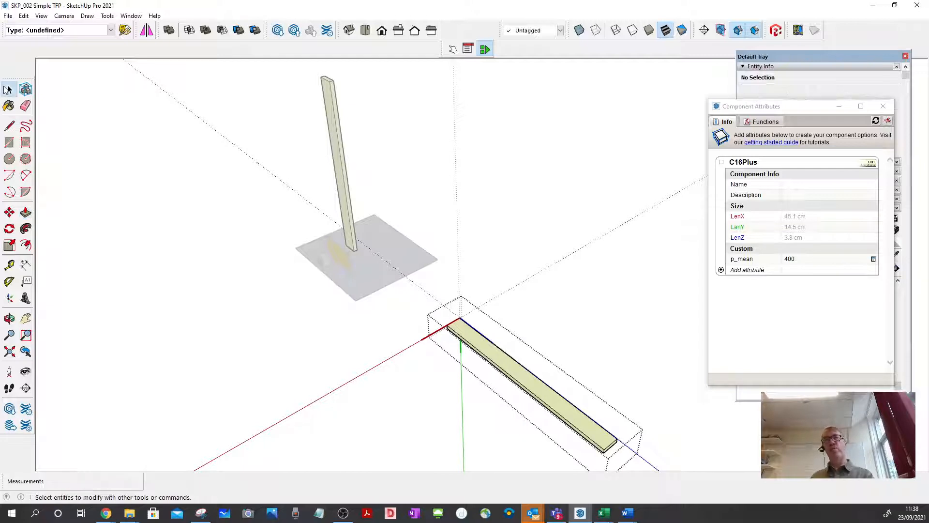
key("Escape")
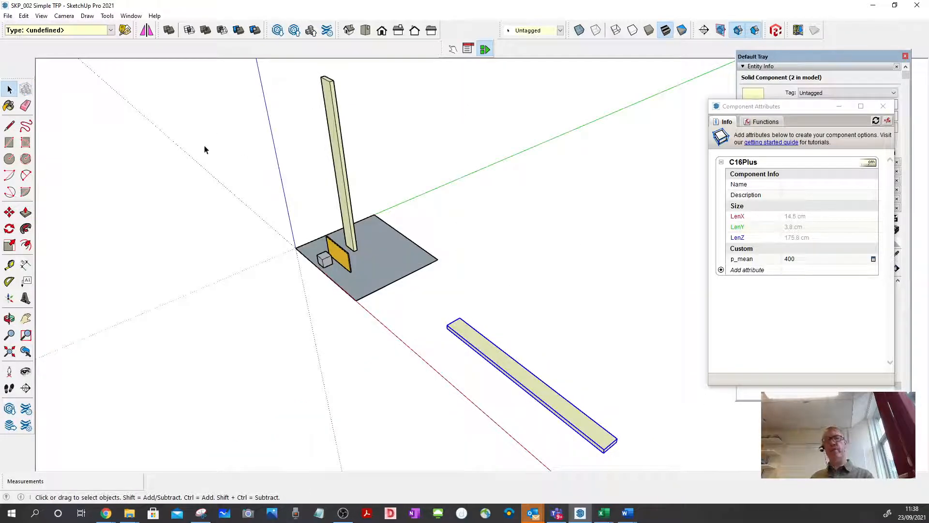
Undo the lengthening of the flat board and leave component editing.
key("Return")
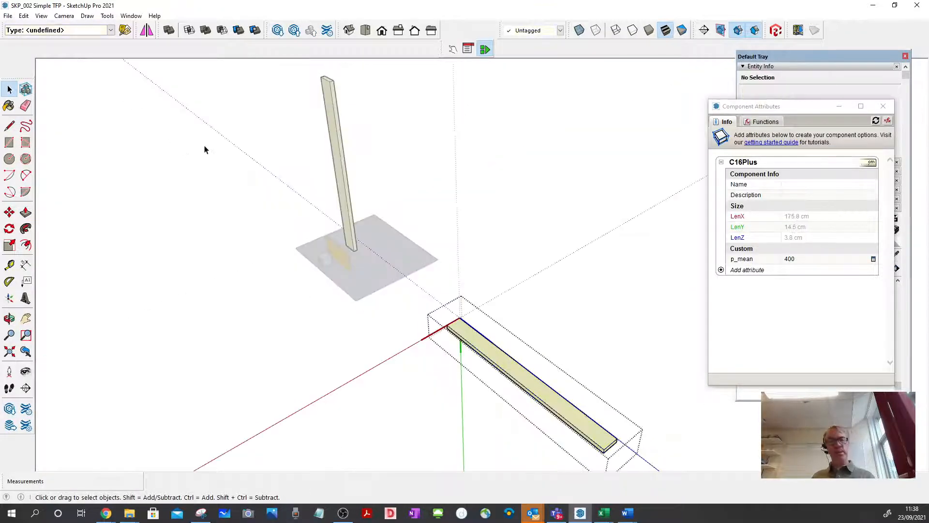
key("ctrl+z")
left_click(358, 118)
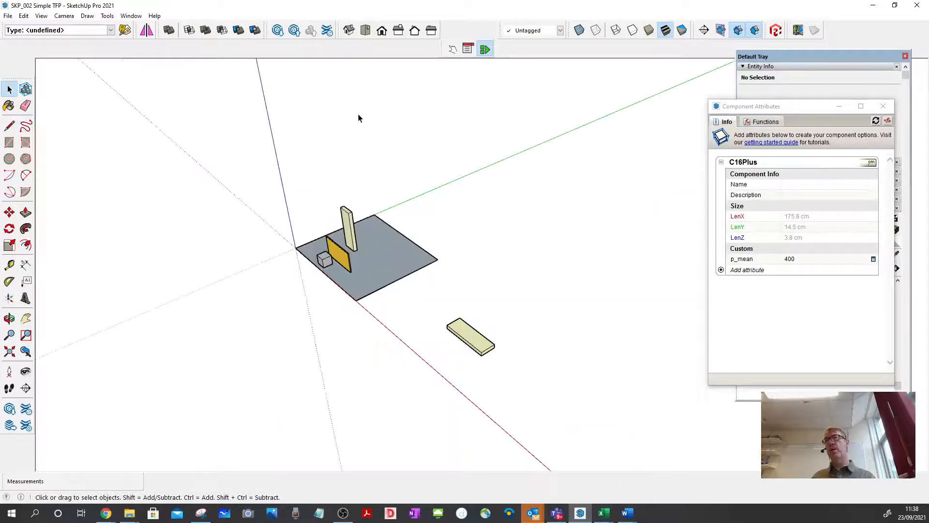
Make the flat board copy a unique component, separate from the upright original.
scroll(465, 342, "up", 4)
left_click(460, 344)
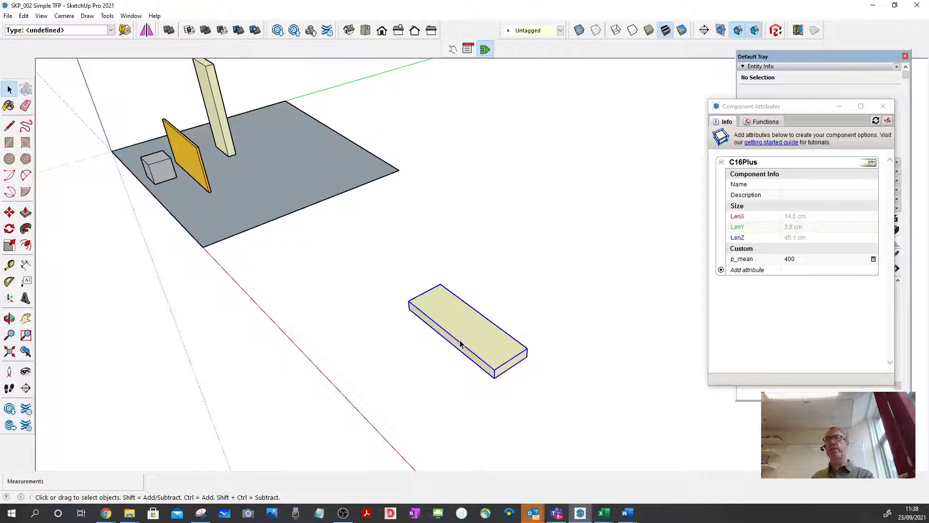
right_click(460, 344)
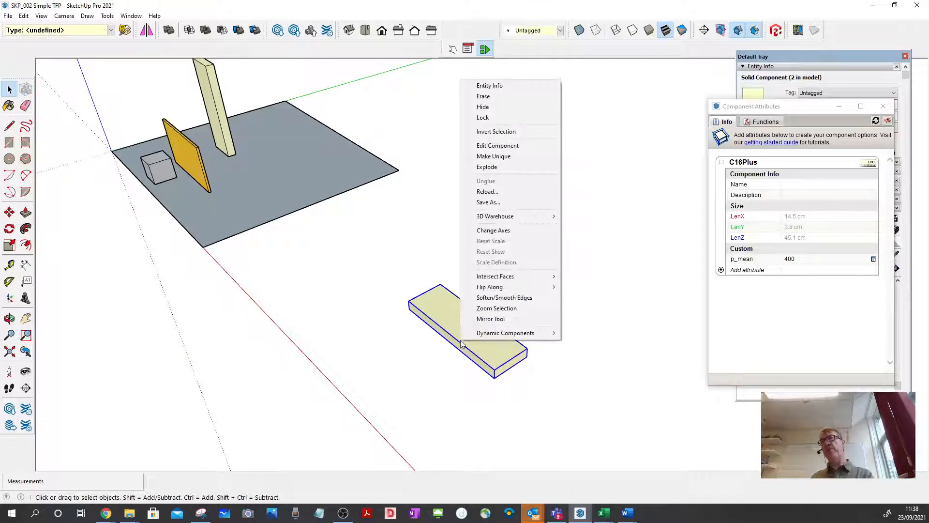
left_click(494, 157)
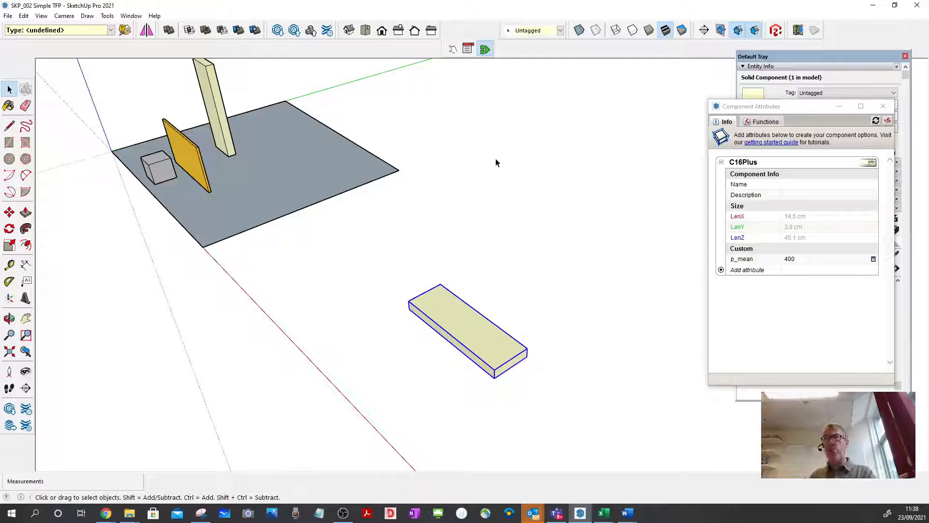
Place a Tape Measure guide line parallel to the flat board's far end edge, 2400 mm along the board's length direction.
left_click(9, 264)
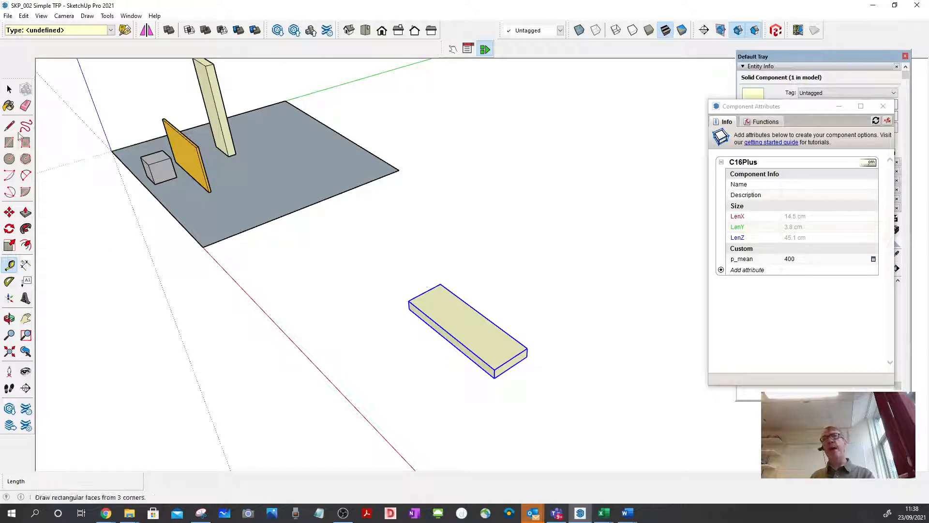
left_click(3, 90)
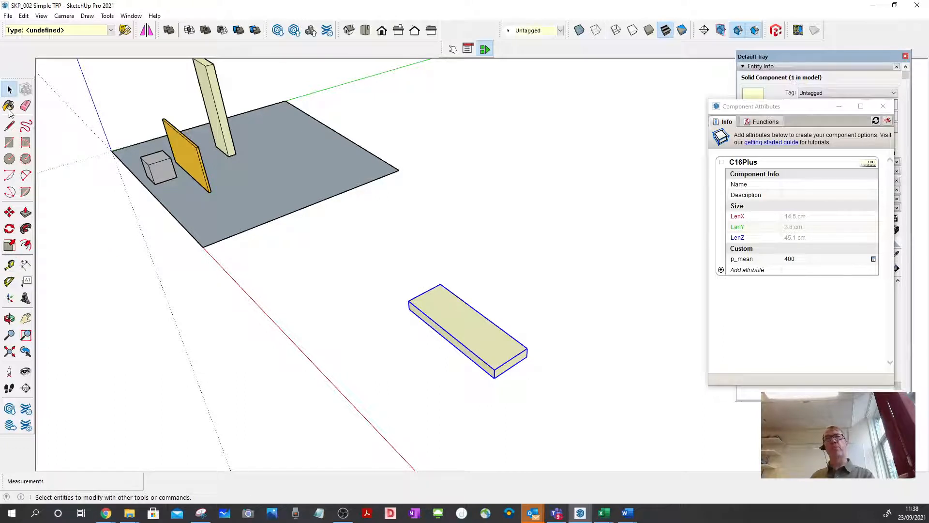
left_click(10, 266)
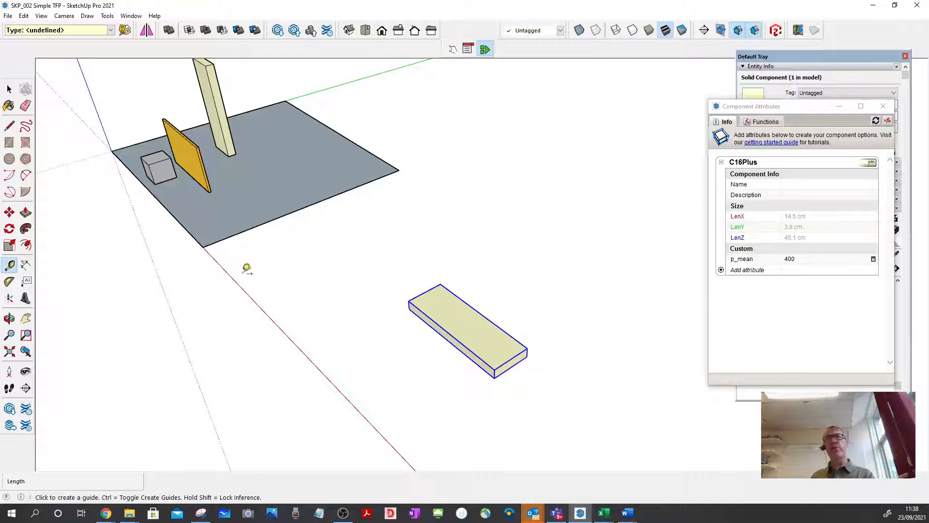
left_click(424, 292)
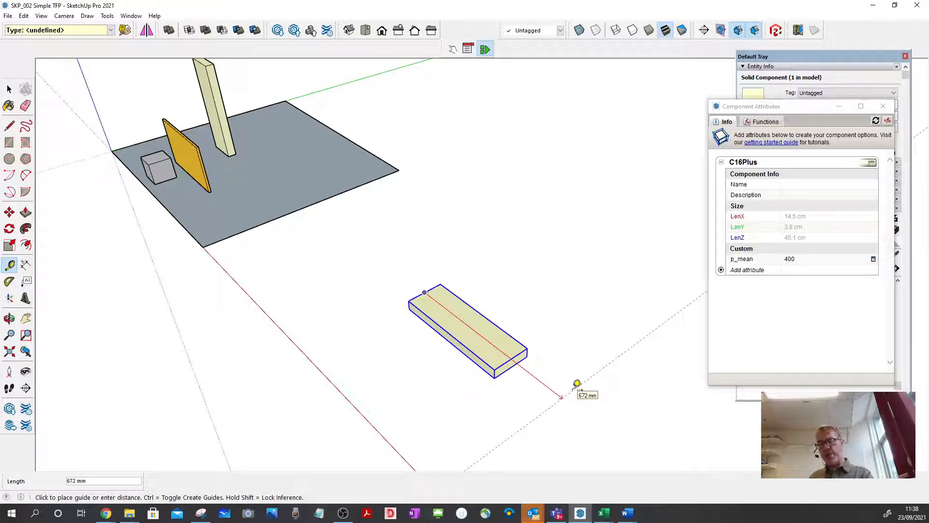
left_click(577, 384)
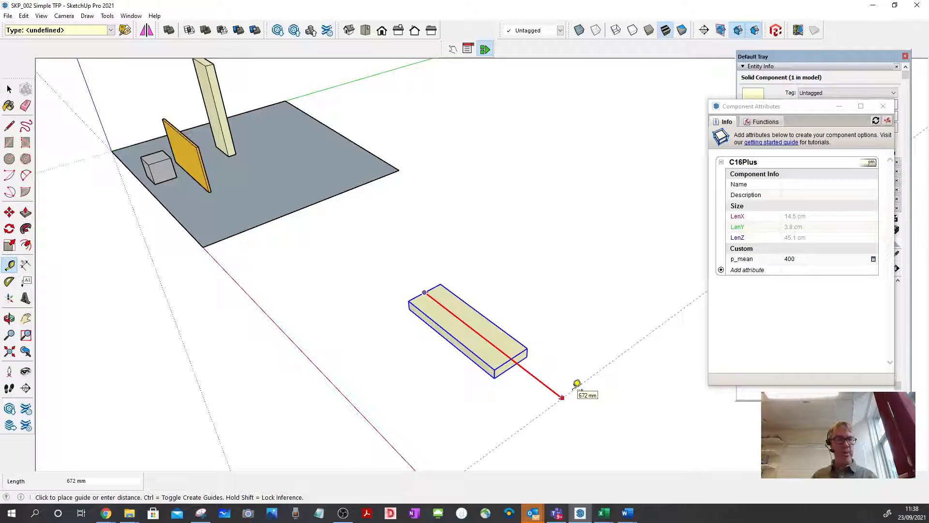
type("2400")
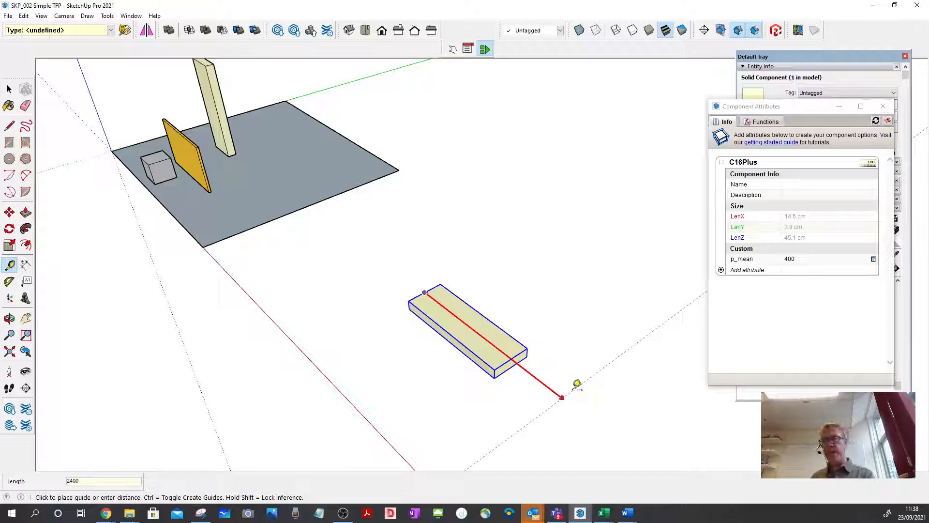
key("Return")
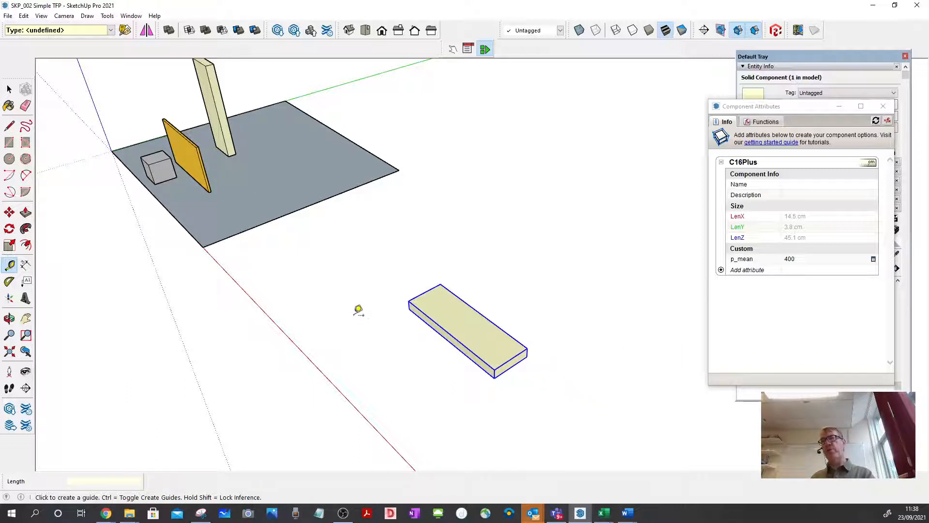
scroll(346, 296, "down", 1)
scroll(347, 296, "down", 4)
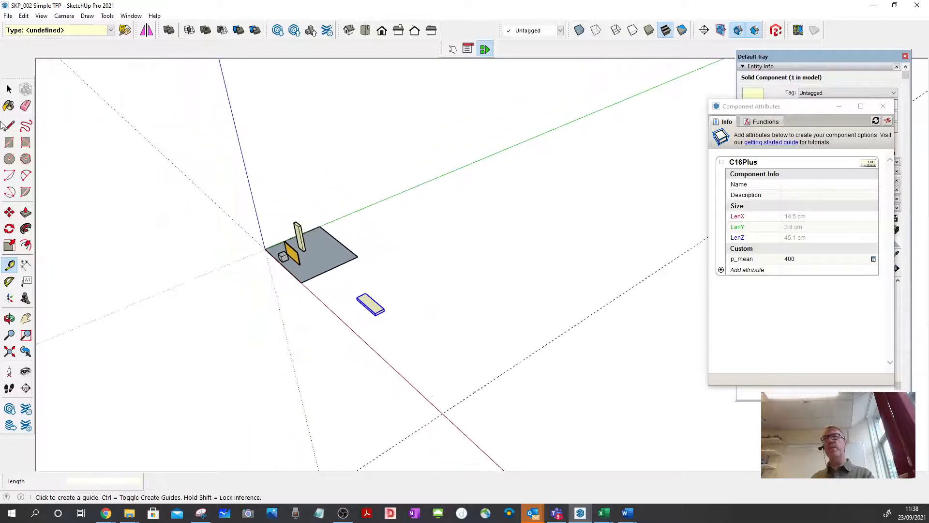
left_click(9, 89)
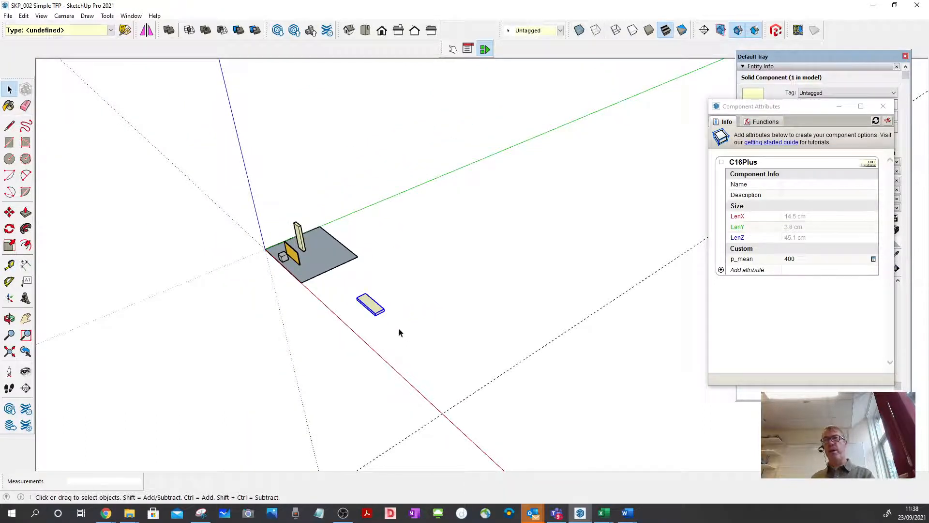
Inside the flat board component, push/pull its near end face out to the guide line, and close the component.
scroll(377, 303, "up", 3)
scroll(377, 303, "up", 1)
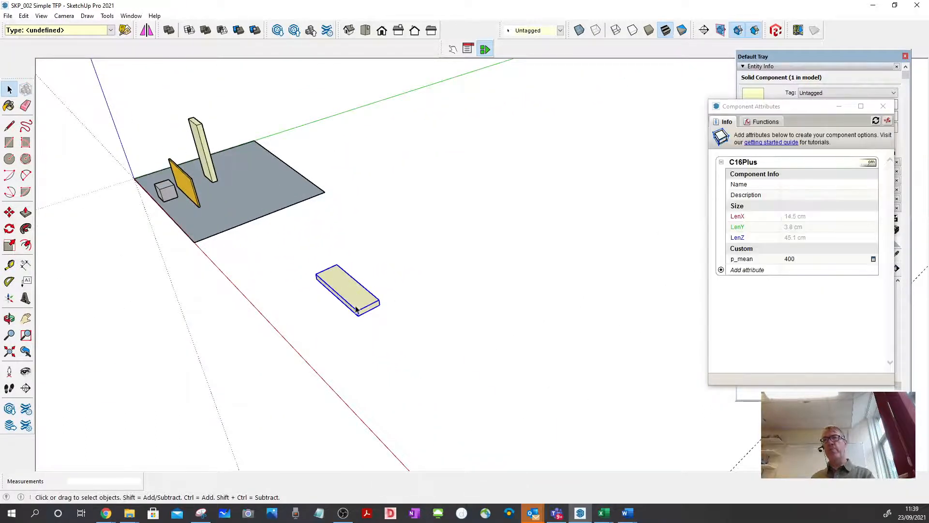
double_click(356, 309)
scroll(377, 319, "up", 3)
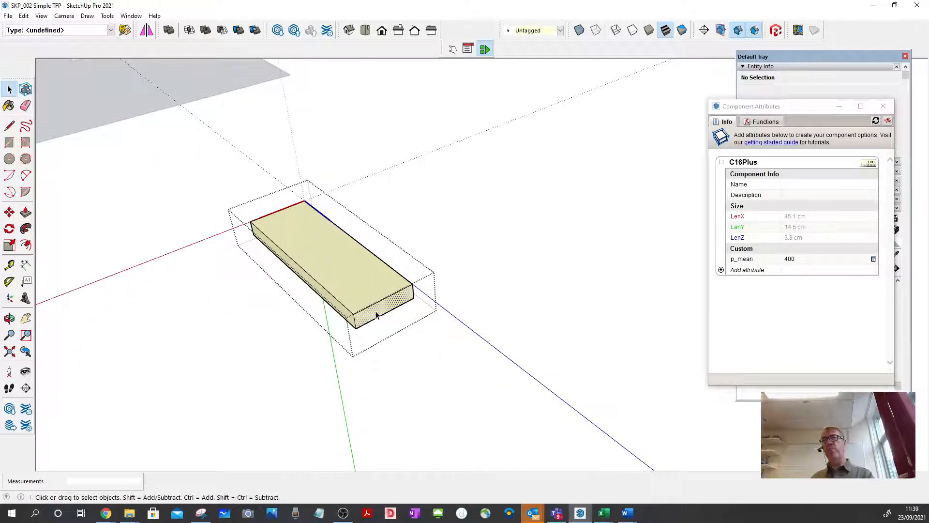
left_click(378, 313)
left_click(26, 212)
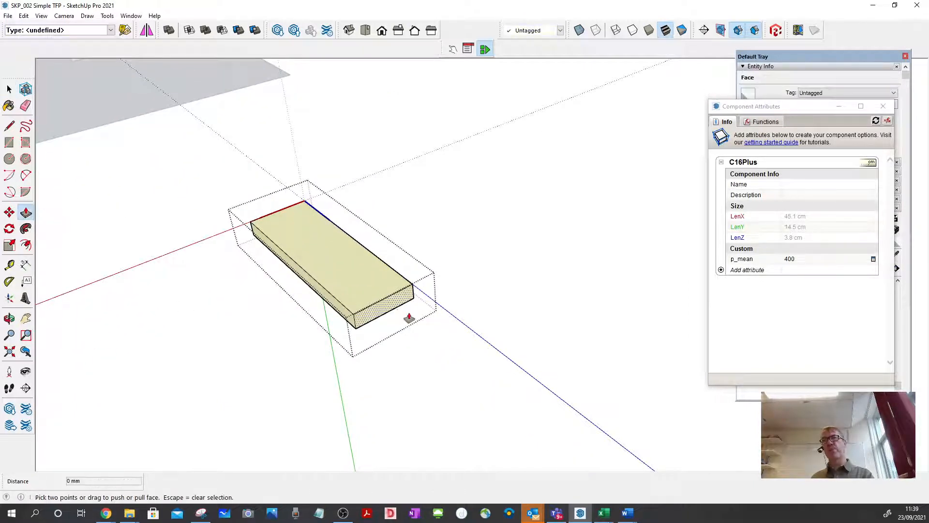
left_click(384, 305)
scroll(457, 360, "down", 1)
scroll(457, 360, "down", 5)
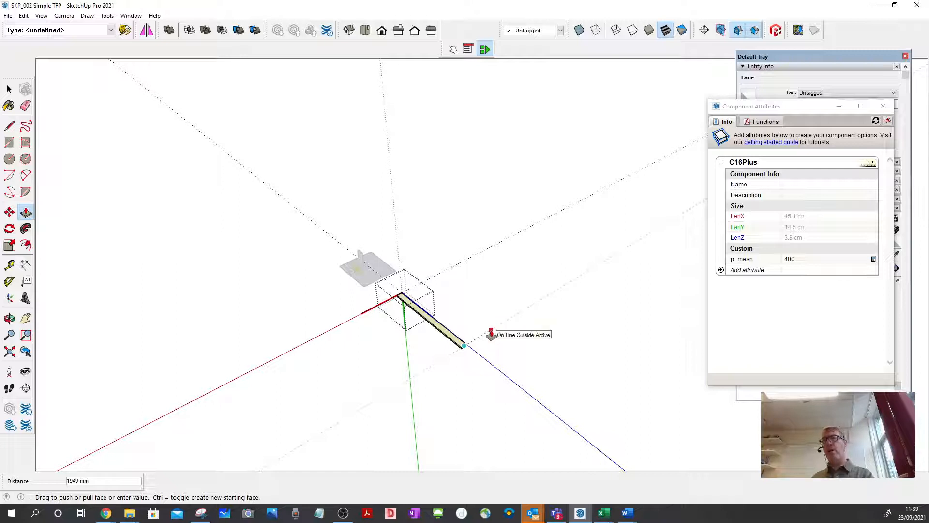
left_click(491, 334)
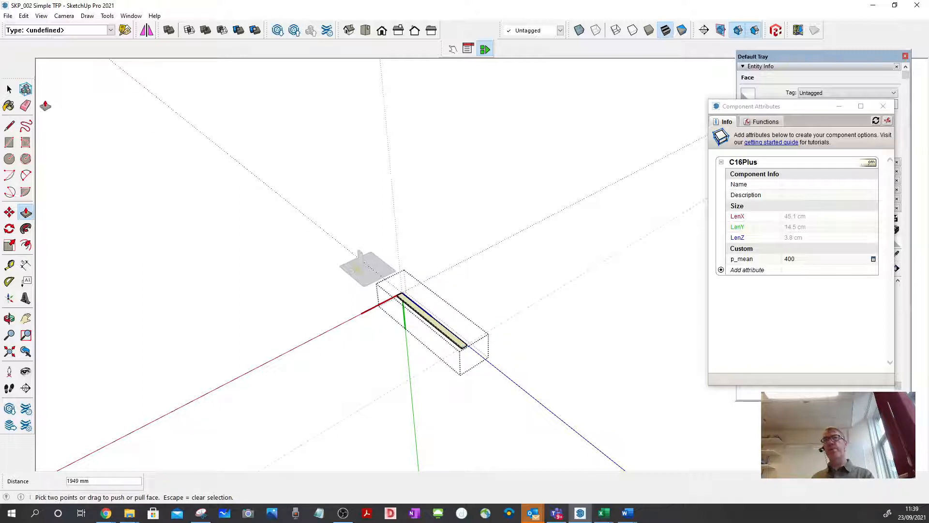
left_click(9, 90)
left_click(15, 92)
left_click(423, 215)
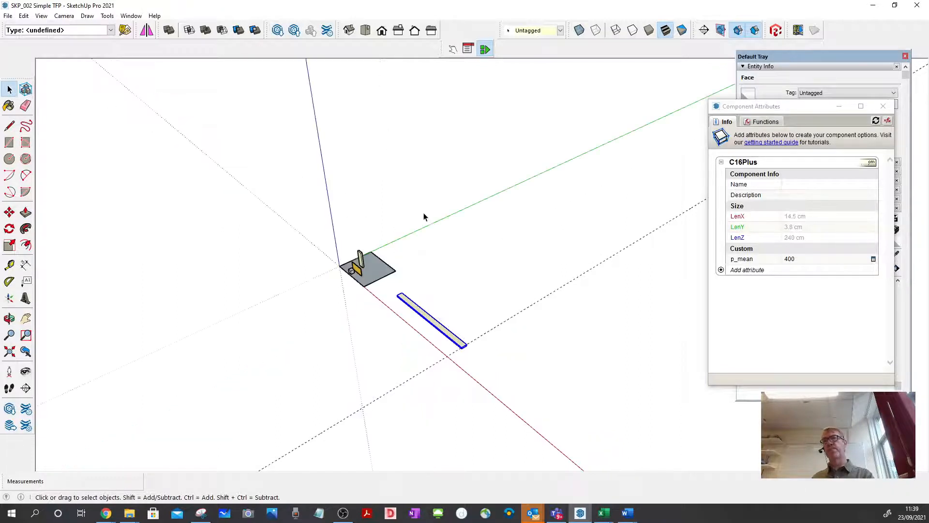
Delete the guide line at the end of the lengthened board.
scroll(448, 357, "up", 3)
scroll(441, 331, "up", 2)
left_click(458, 363)
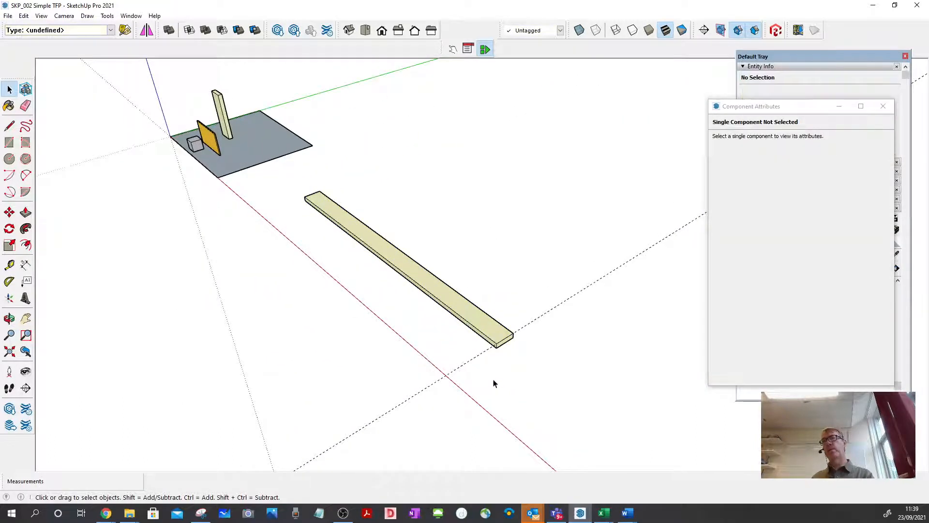
left_click_drag(493, 378, 425, 367)
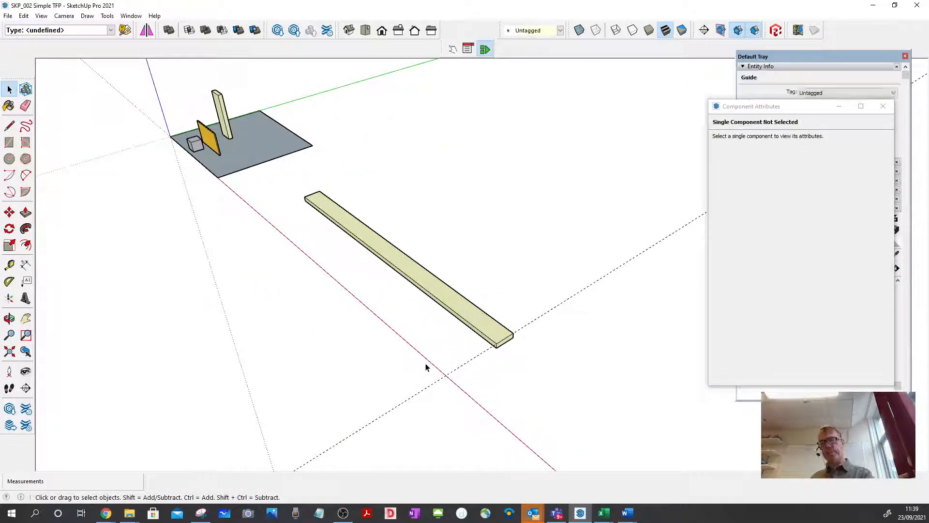
key("Delete")
Name the lengthened board 2_ZZ_Tim_BotRail in its component attributes, moving the attributes window clear of the entity info, and deselect the board.
left_click(468, 318)
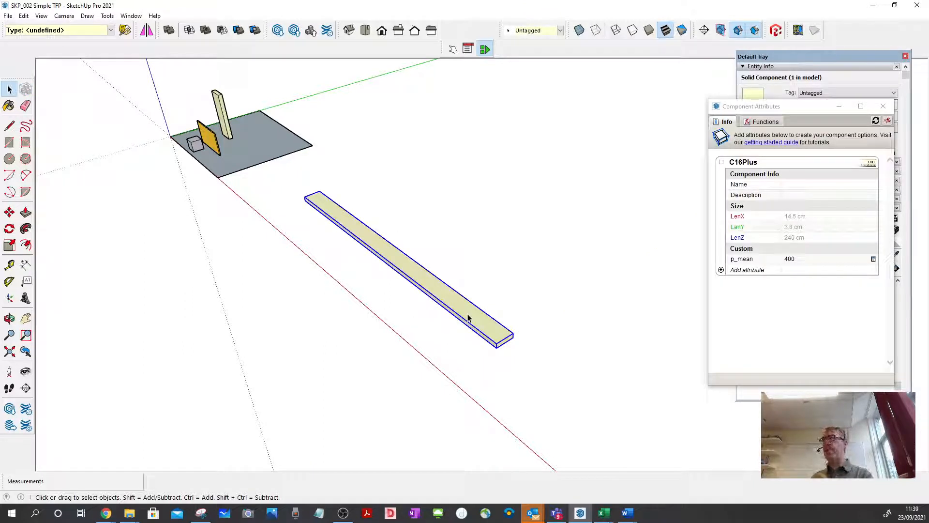
left_click(479, 284)
left_click(468, 304)
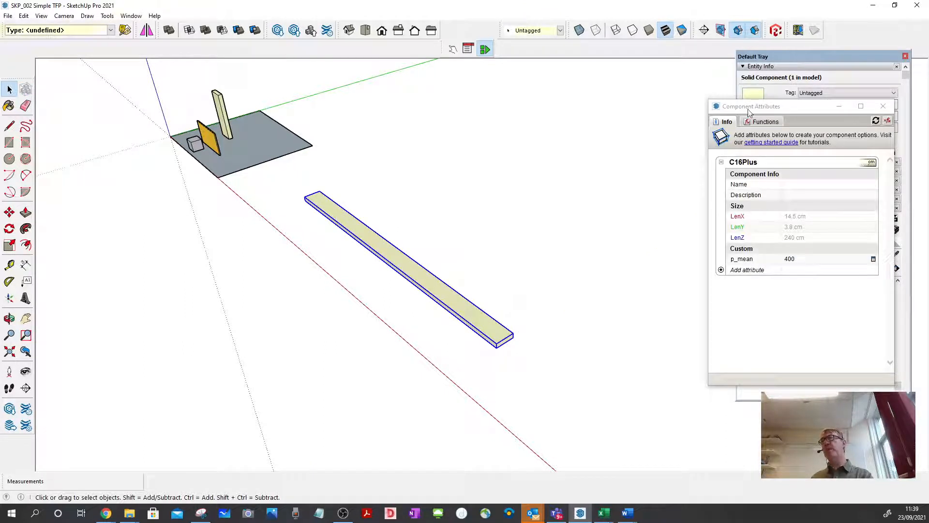
left_click_drag(813, 109, 639, 84)
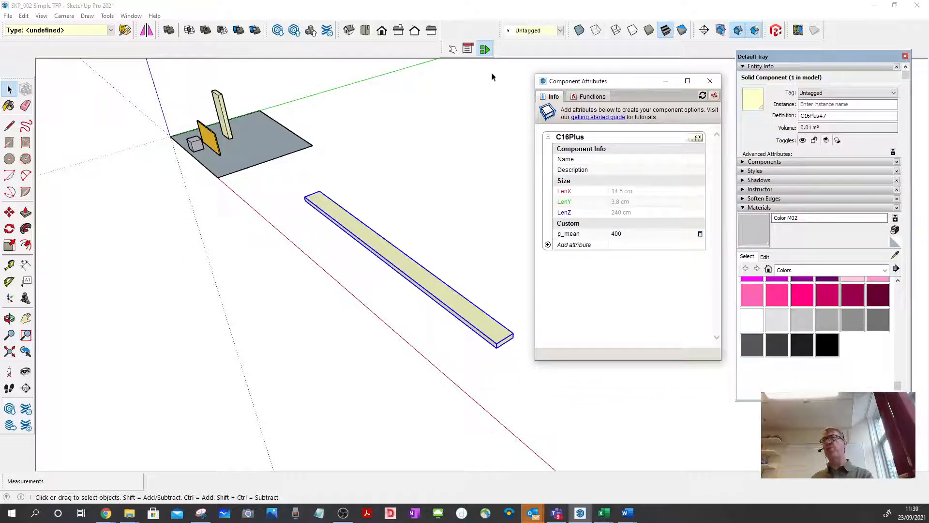
left_click(626, 163)
left_click(625, 159)
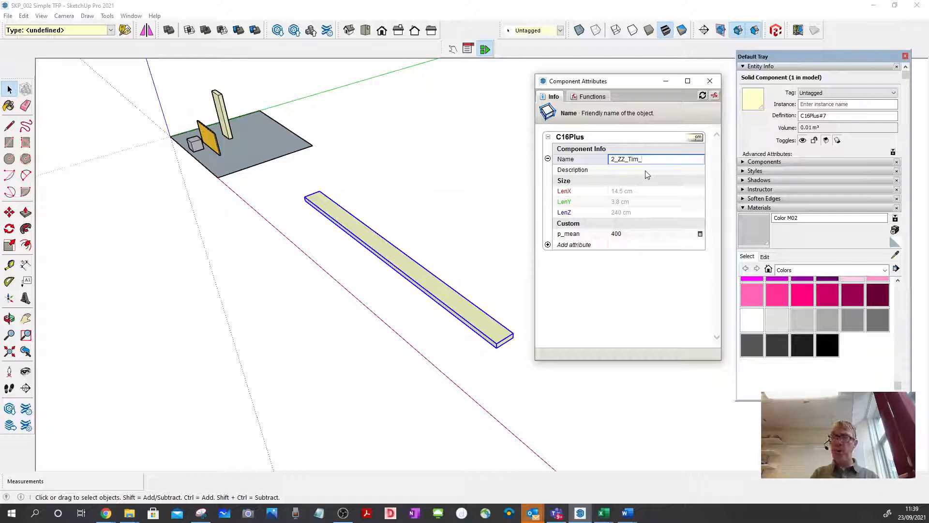
type("Bot")
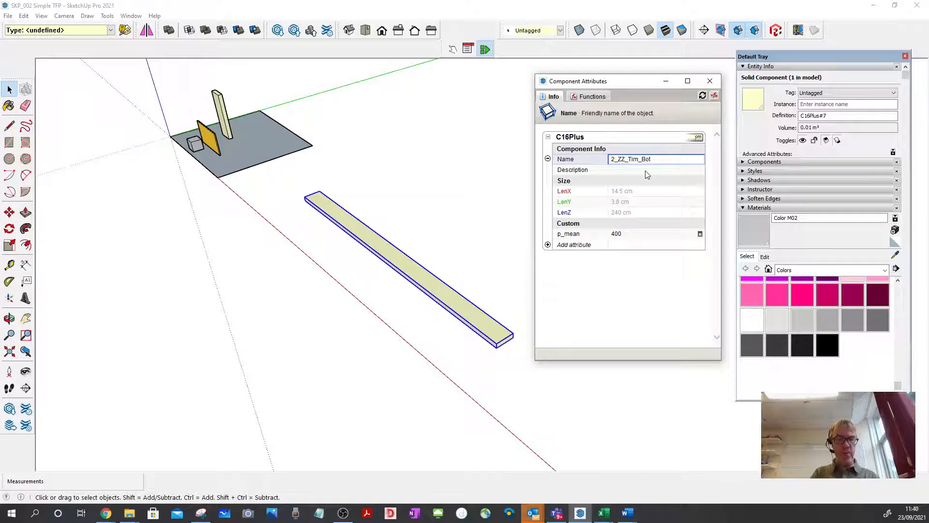
type("Rail")
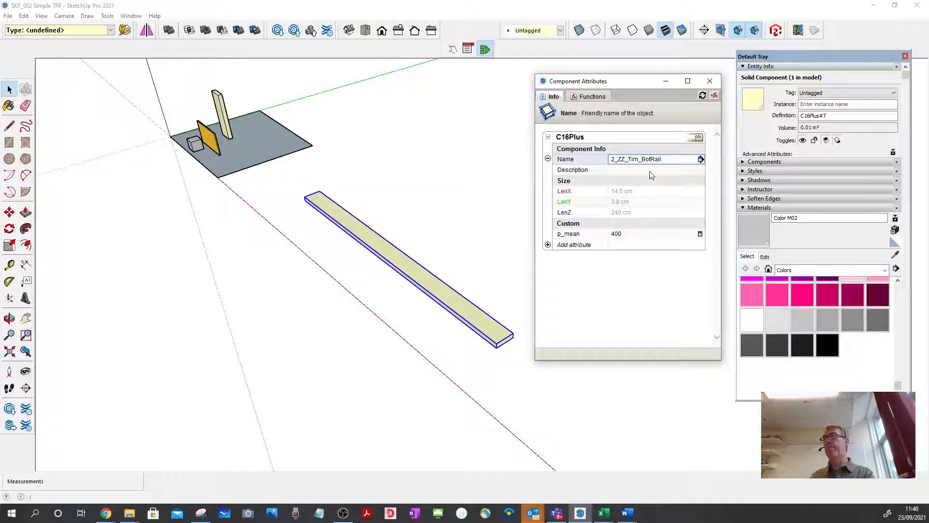
left_click(490, 256)
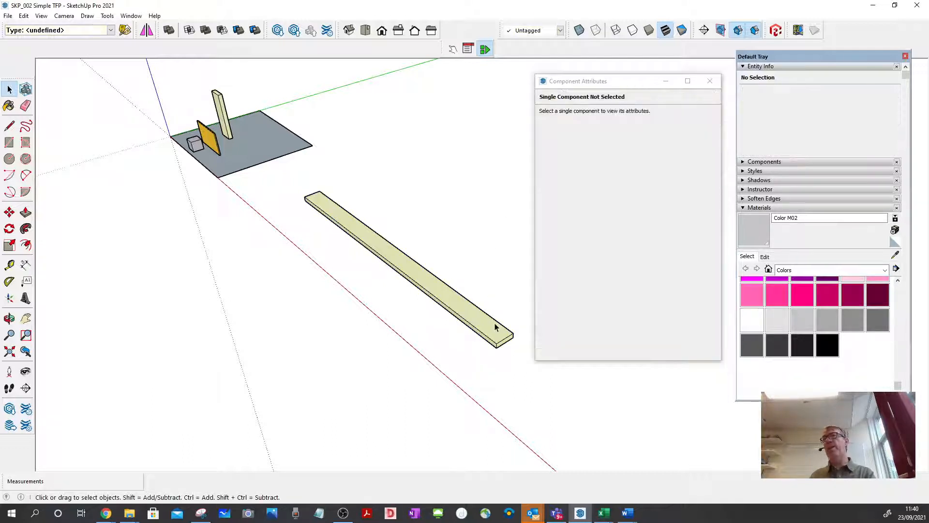
Copy the bottom rail straight up along the blue axis by 2362 mm.
left_click(494, 328)
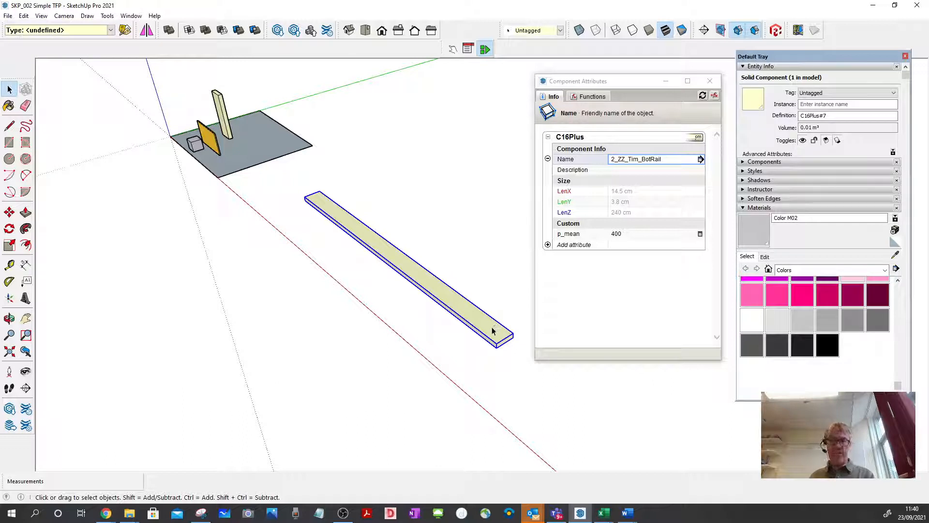
key("m")
left_click(485, 331)
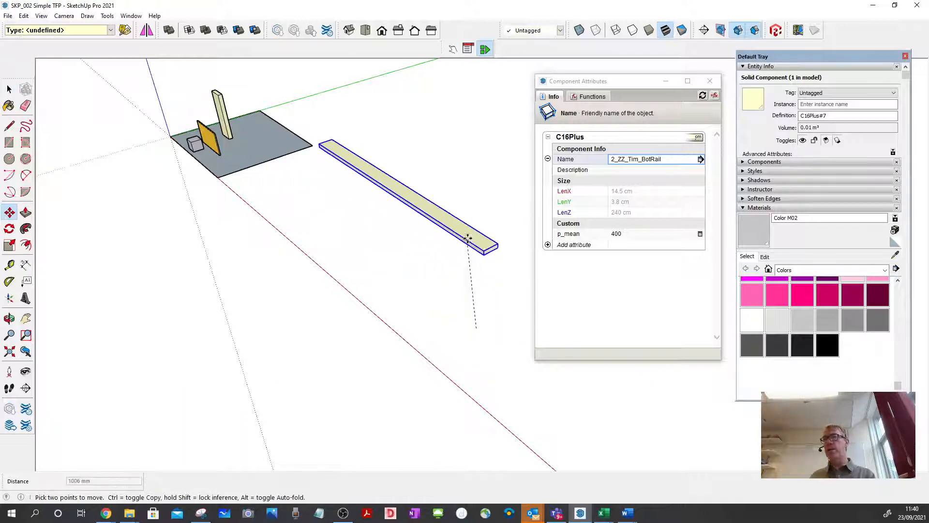
key("ctrl")
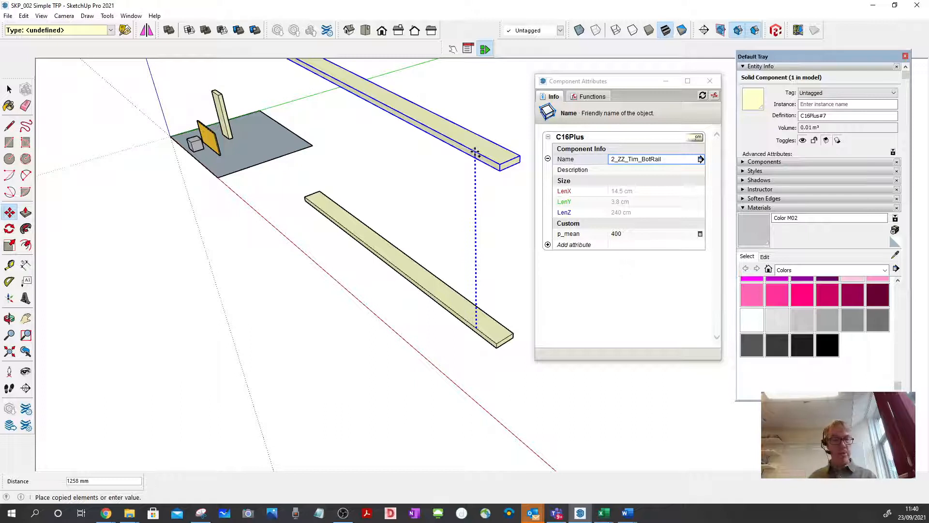
type("2")
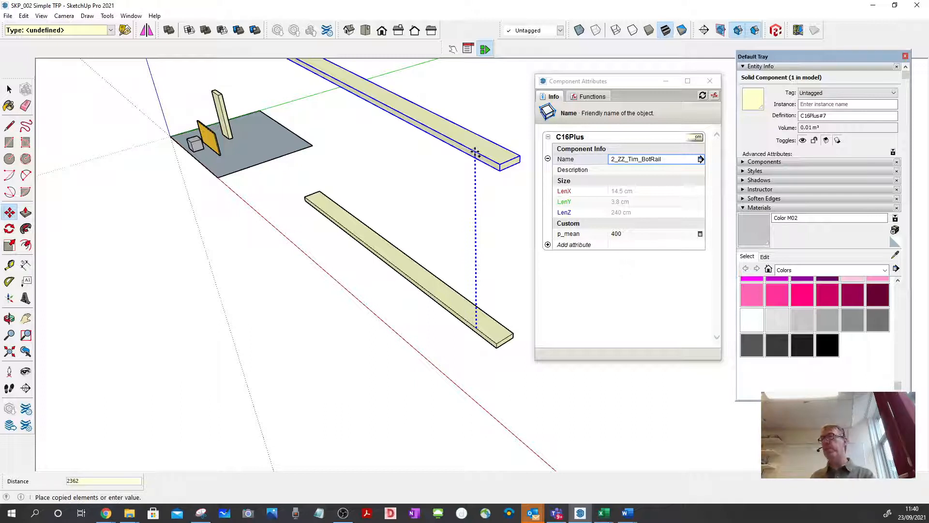
type("362")
key("Return")
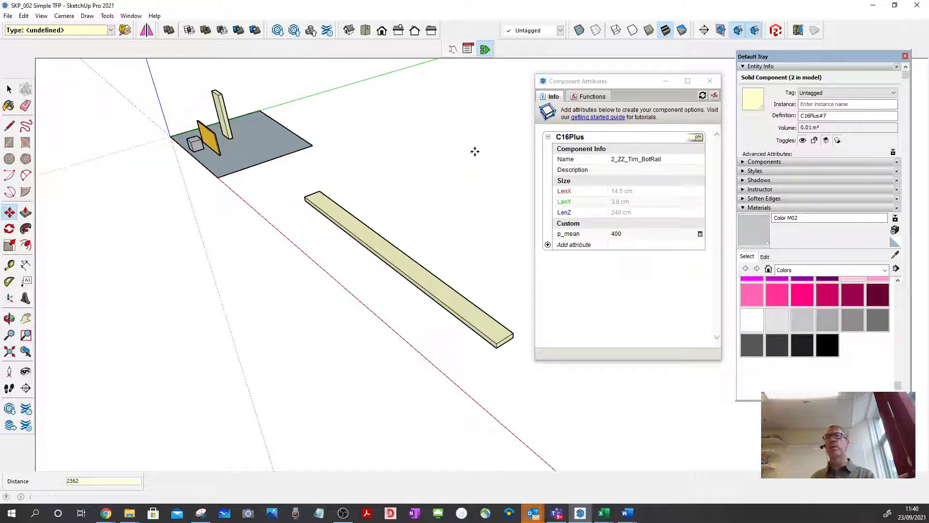
key("space")
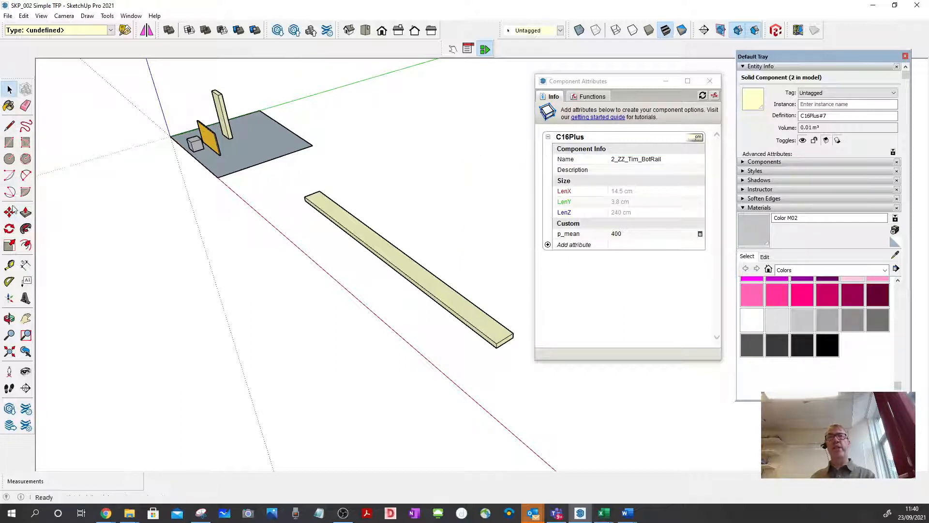
Measure the vertical distance from the lower rail's bottom edge to the upper rail's top edge.
left_click(9, 265)
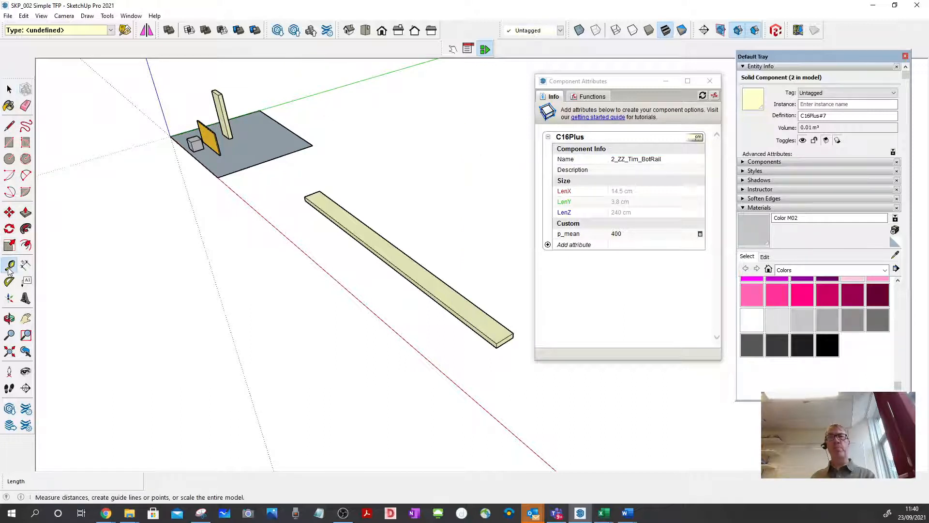
left_click(465, 325)
scroll(467, 272, "down", 2)
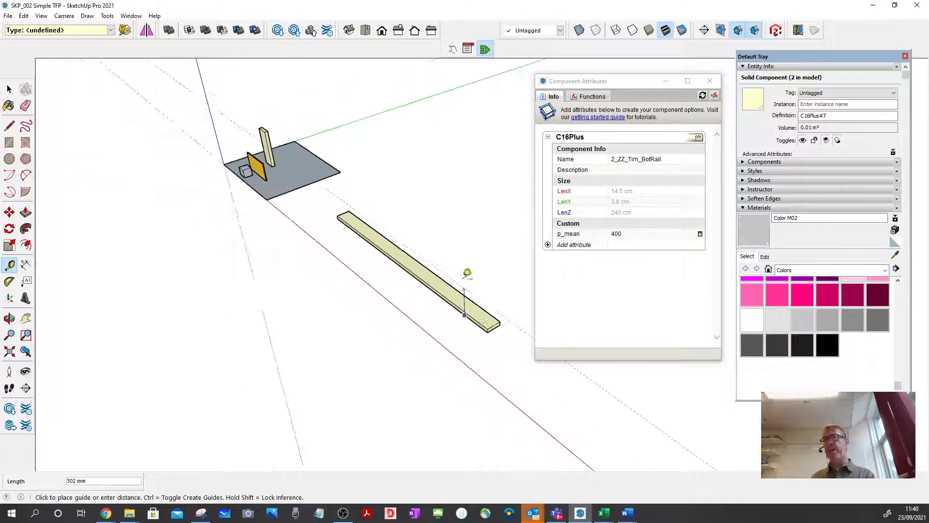
scroll(467, 271, "down", 1)
scroll(498, 155, "down", 1)
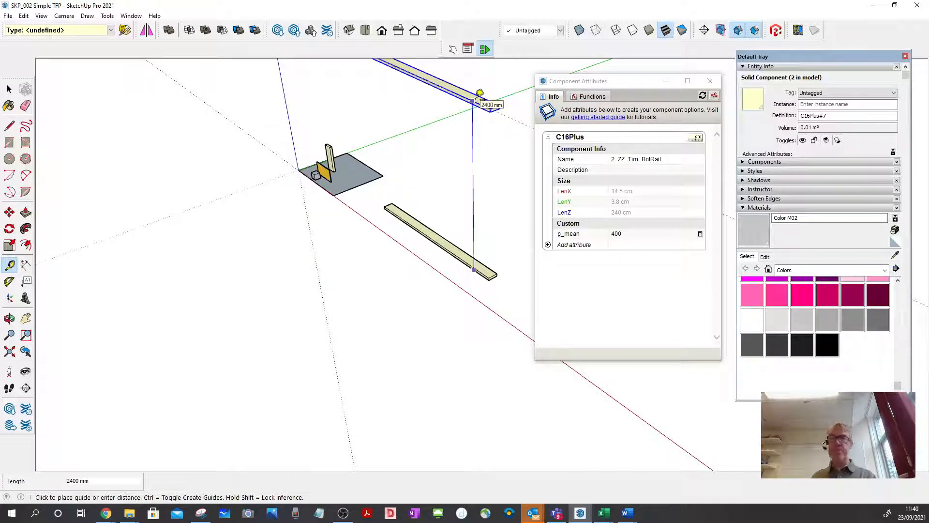
left_click(479, 93)
Select the raised copy of the bottom rail and make it a unique component.
left_click(9, 89)
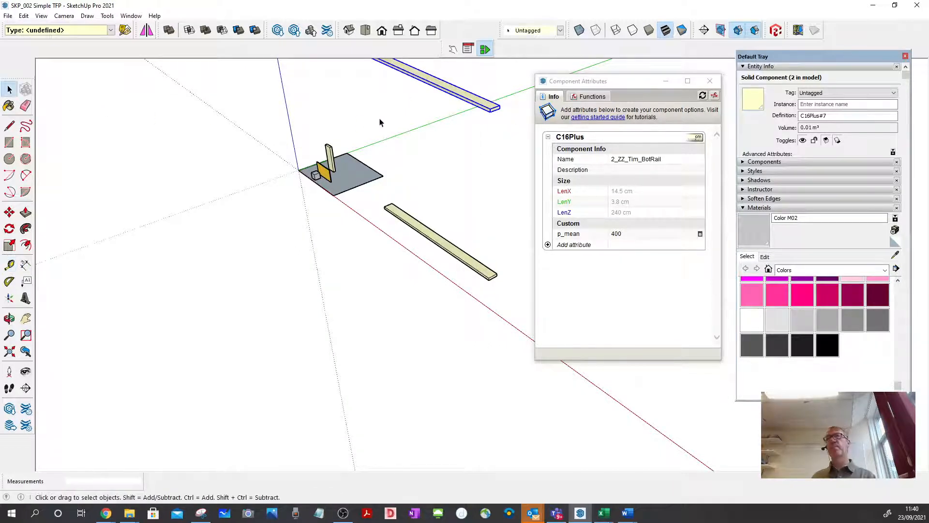
left_click(446, 96)
left_click(445, 96)
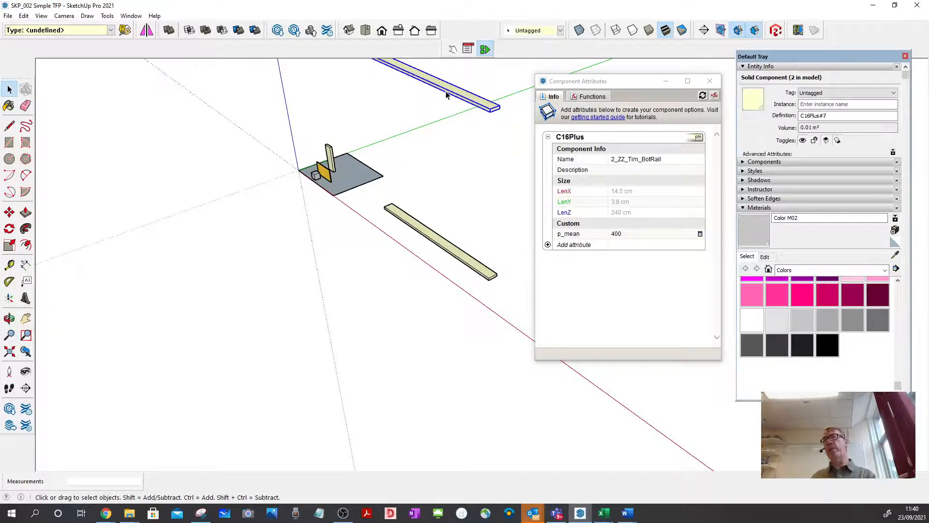
scroll(497, 315, "down", 2)
scroll(481, 174, "up", 5)
right_click(478, 175)
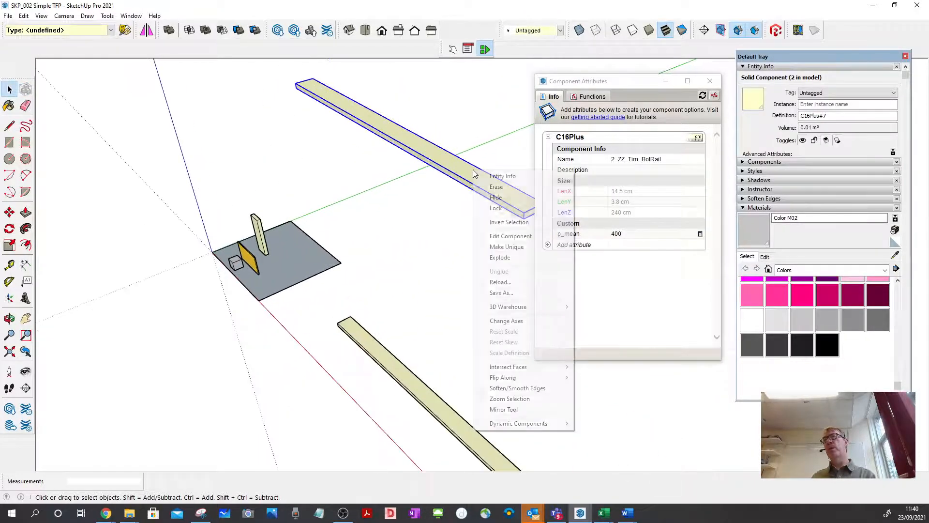
left_click(503, 246)
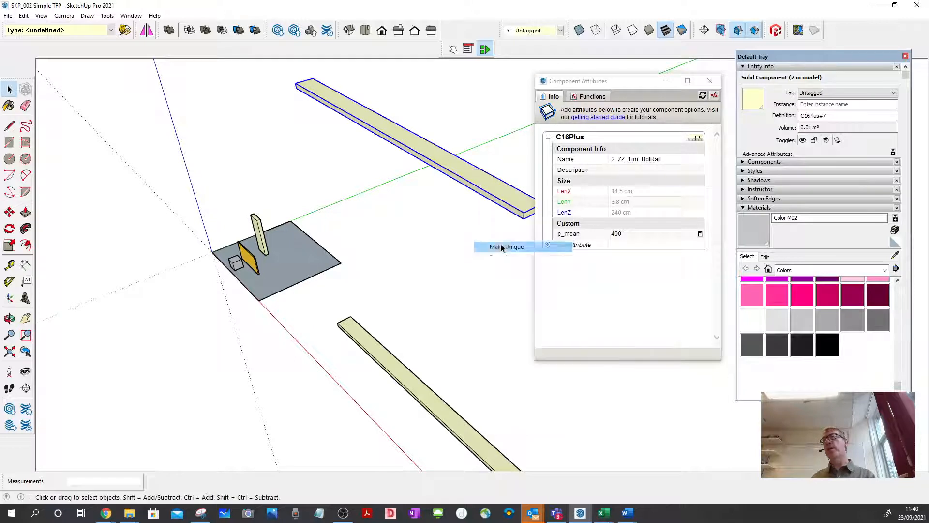
Rename the upper rail 2_ZZ_Tim_TotRail in its component attributes and deselect it.
left_click(649, 159)
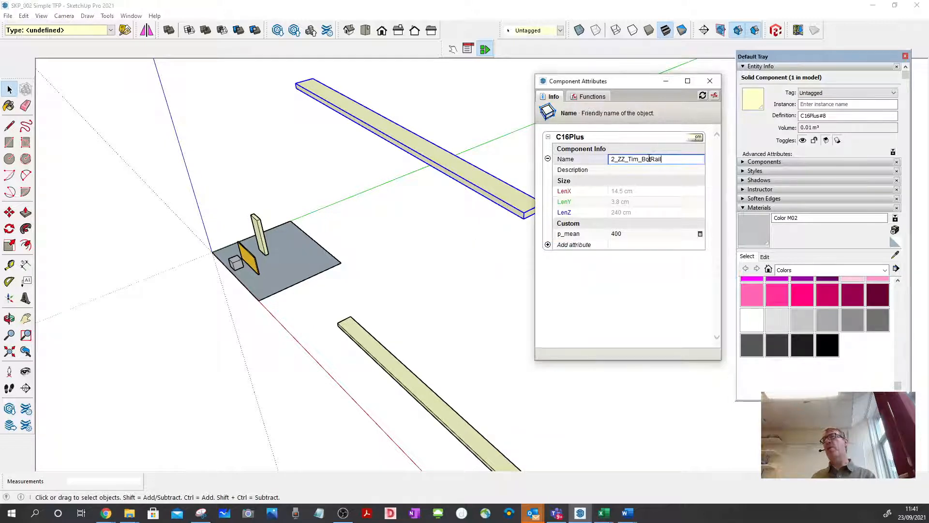
key("BackSpace")
key("BackSpace")
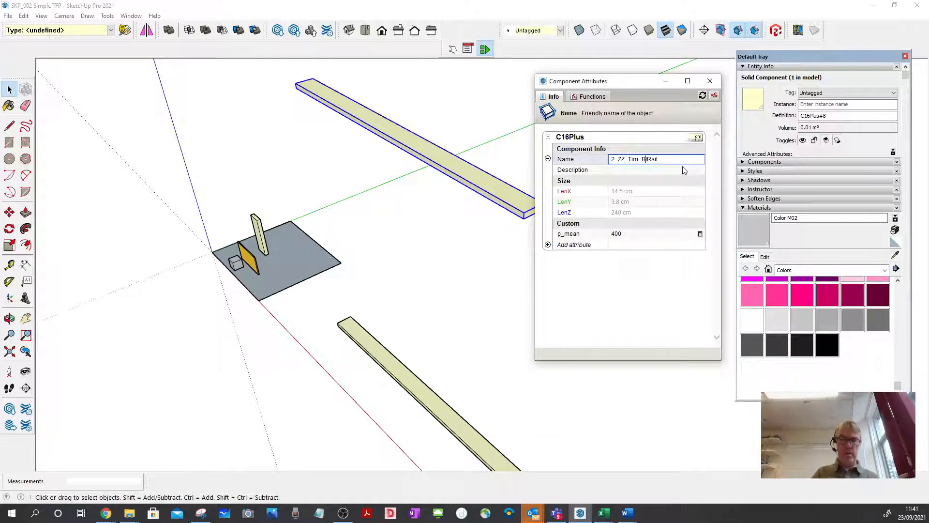
type("t")
key("BackSpace")
type("To")
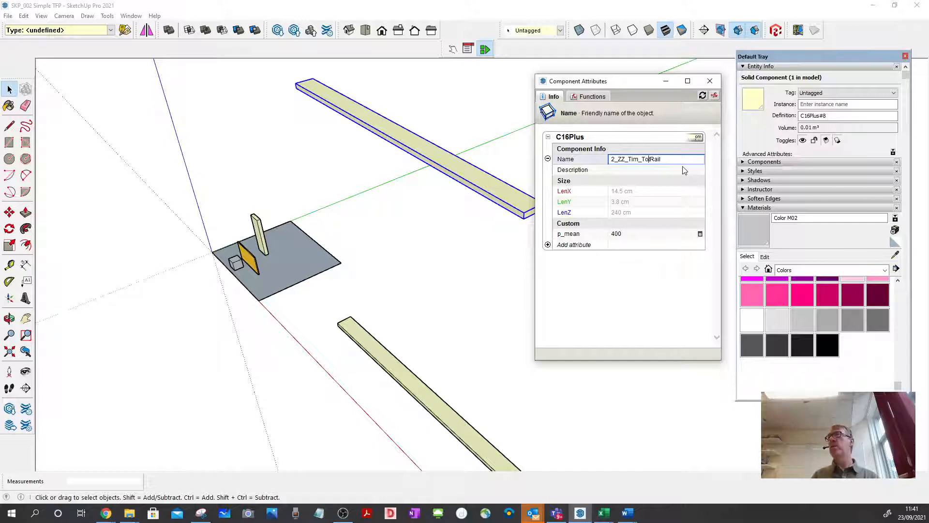
key("Return")
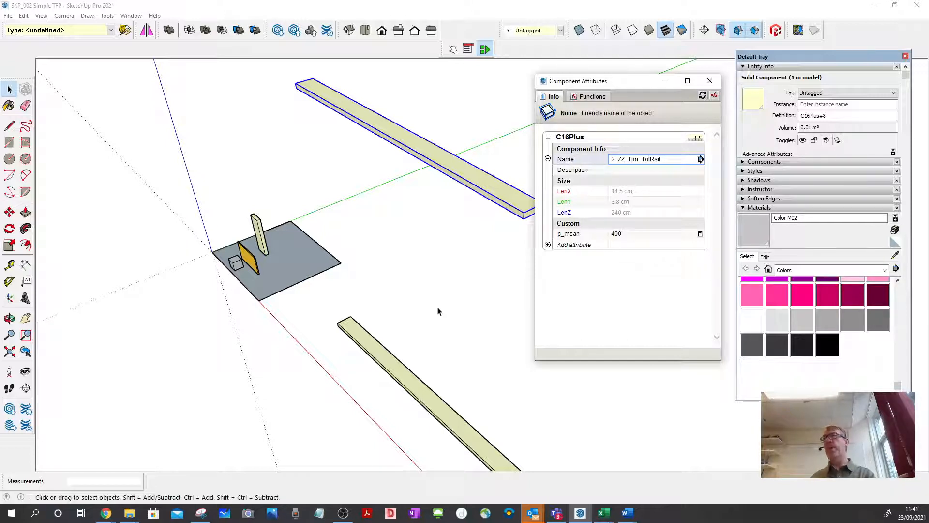
left_click(456, 245)
scroll(456, 245, "down", 2)
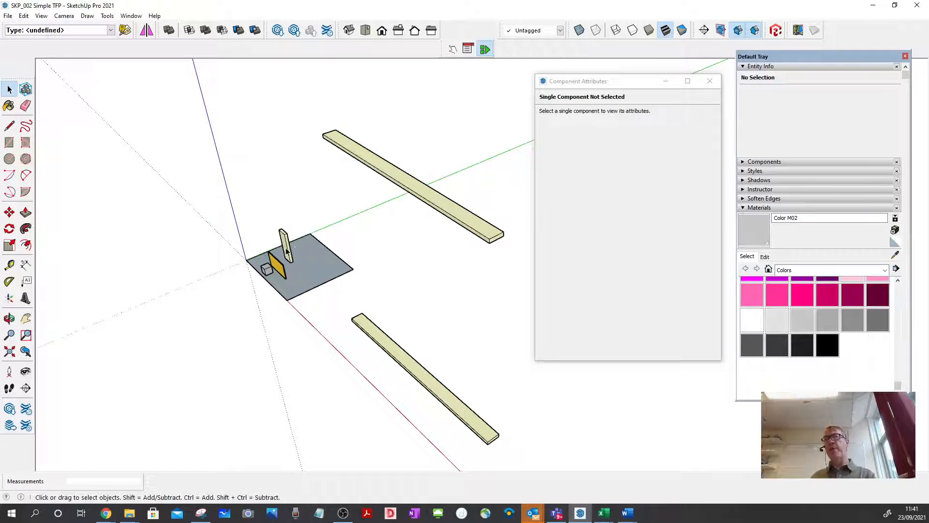
Copy the short upright C16Plus board from the grey base about 1350 mm towards the near end of the lower rail.
left_click(286, 250)
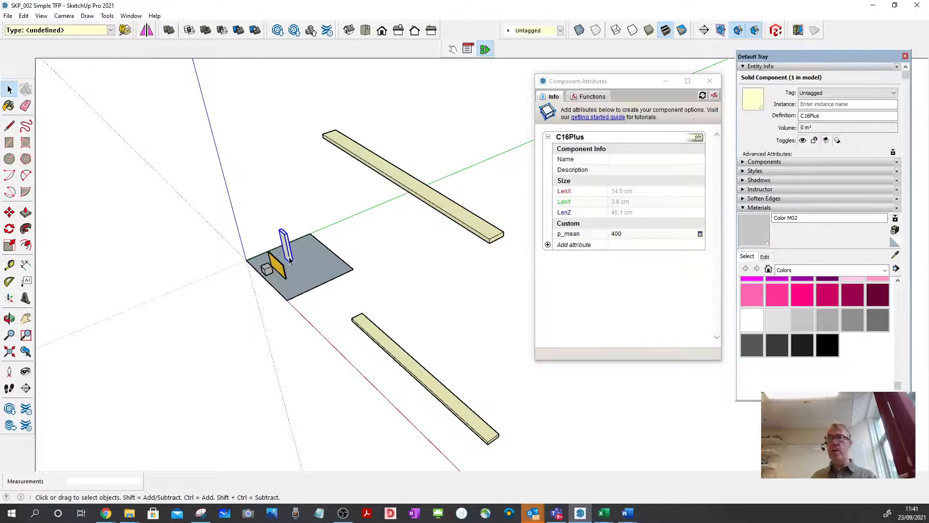
key("m")
left_click(290, 254)
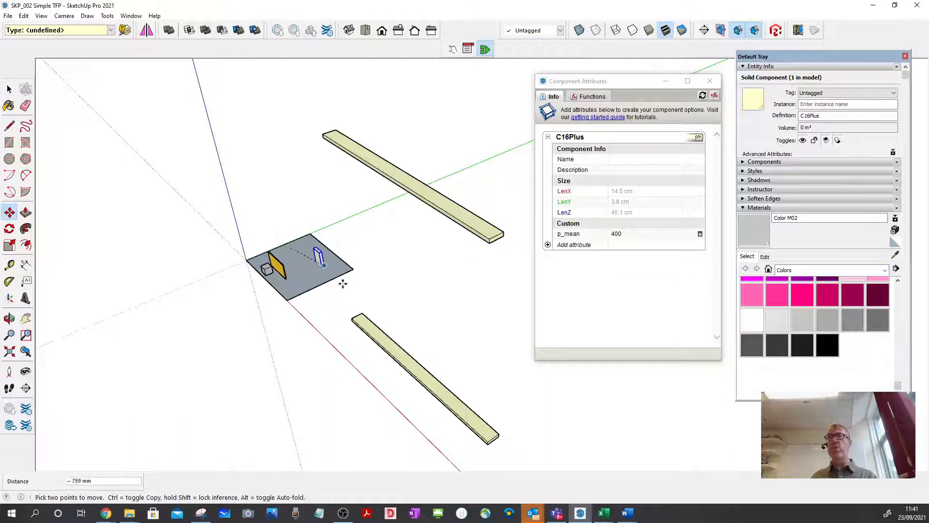
key("ctrl")
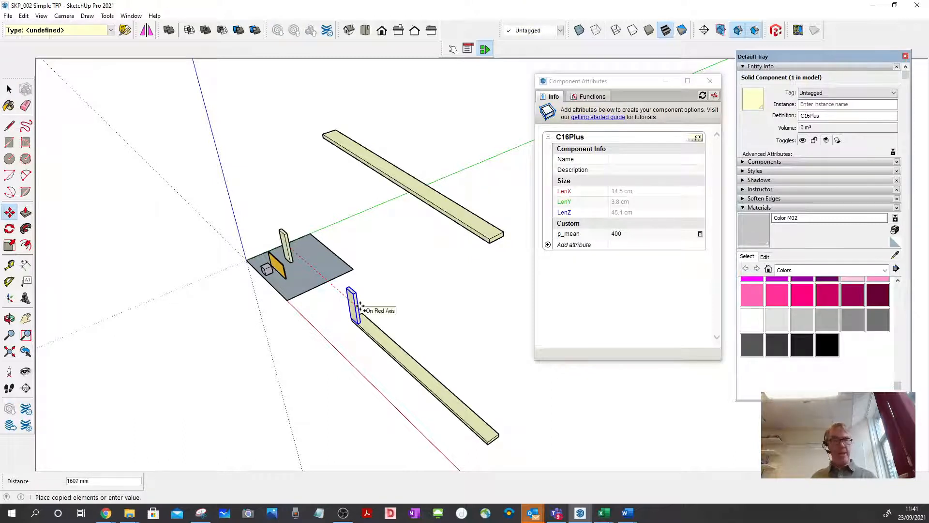
left_click(354, 304)
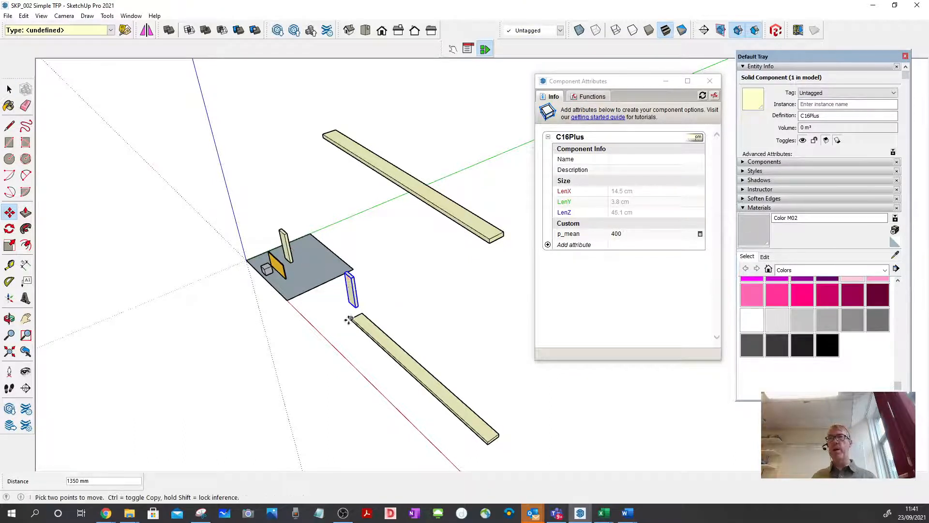
Move the copied upright by its bottom corner onto the top corner at the lower rail's end.
middle_click_drag(431, 309, 539, 271)
scroll(408, 356, "up", 6)
scroll(316, 327, "up", 2)
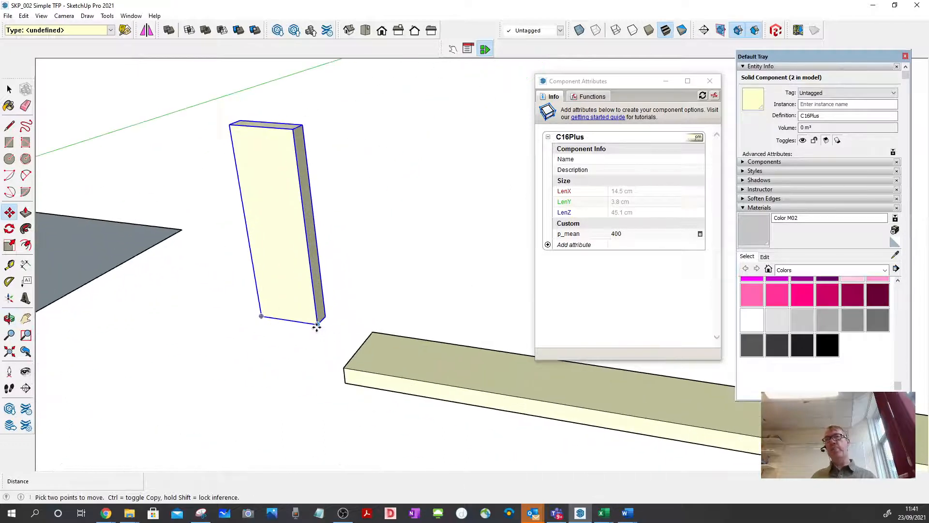
left_click(317, 326)
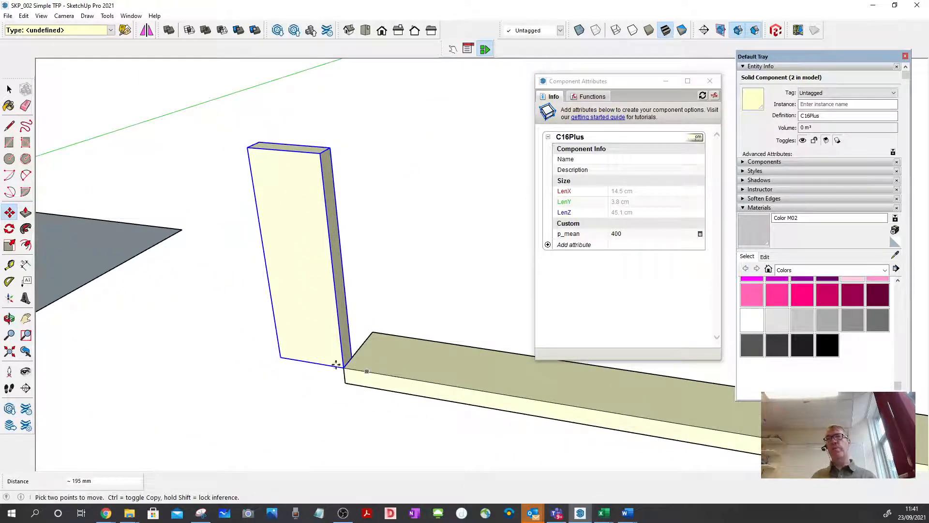
left_click(338, 365)
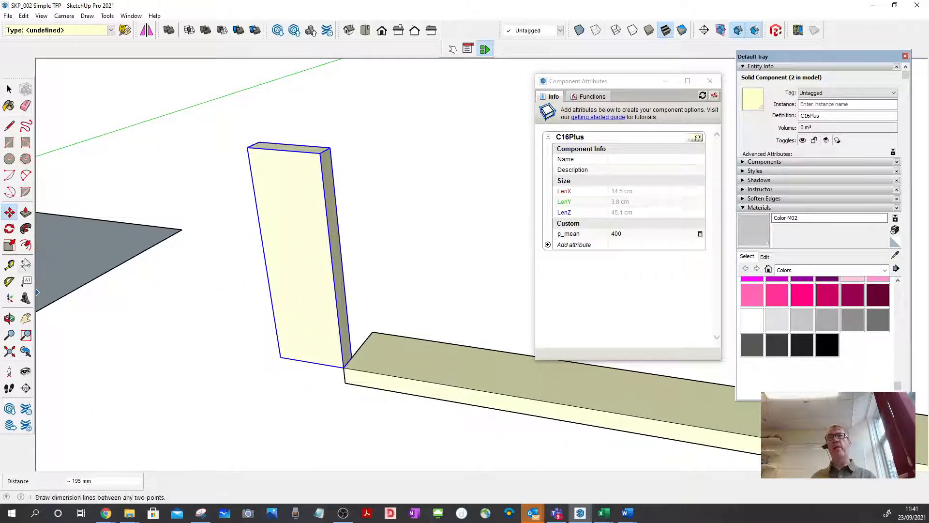
Rotate the upright 90 degrees about the blue axis at its shared corner with the rail so it stands on the rail's end.
left_click(10, 229)
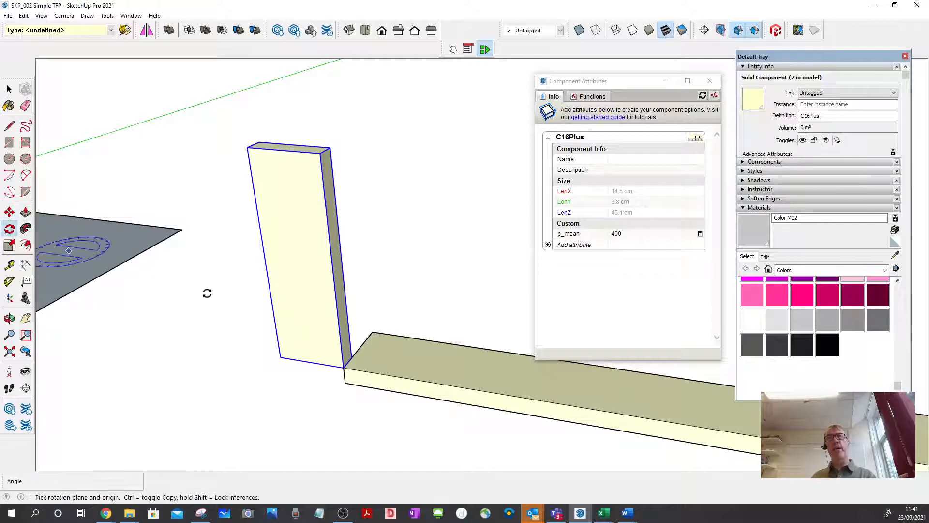
key("Up")
left_click(341, 367)
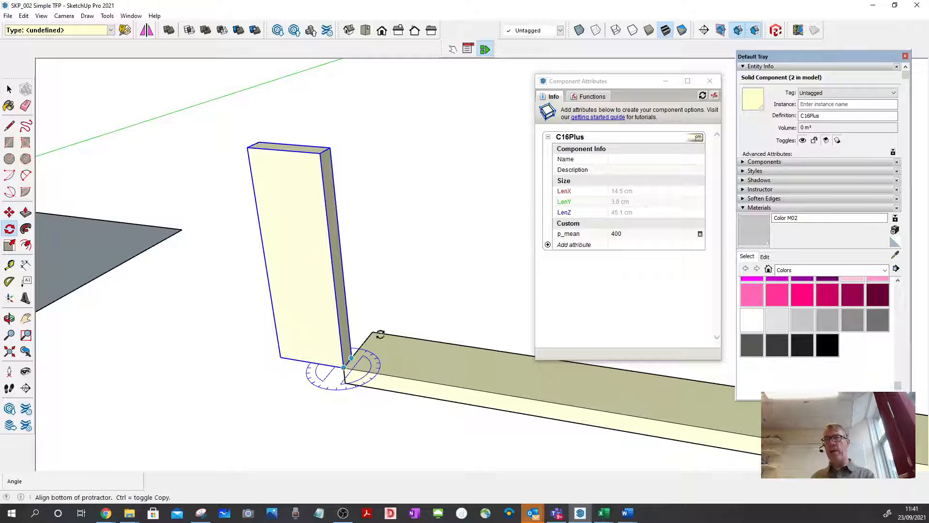
left_click(405, 303)
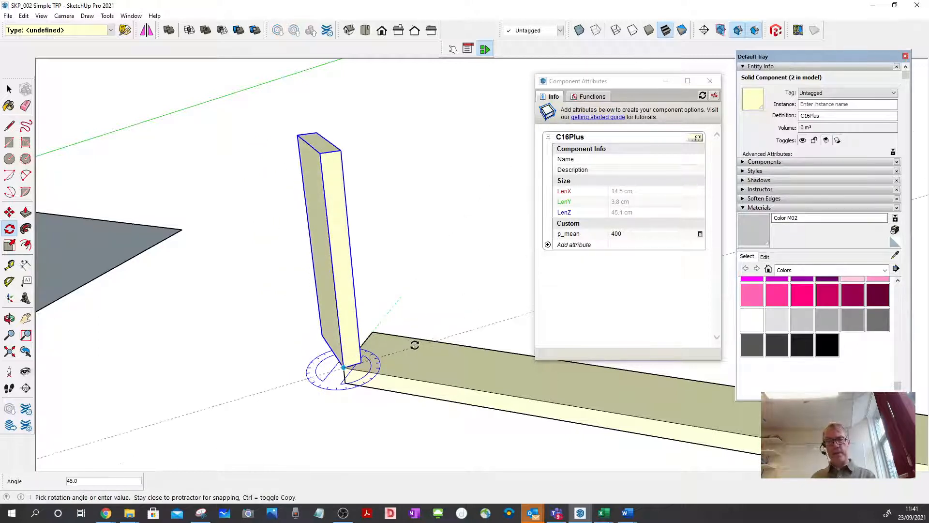
type("90")
key("Return")
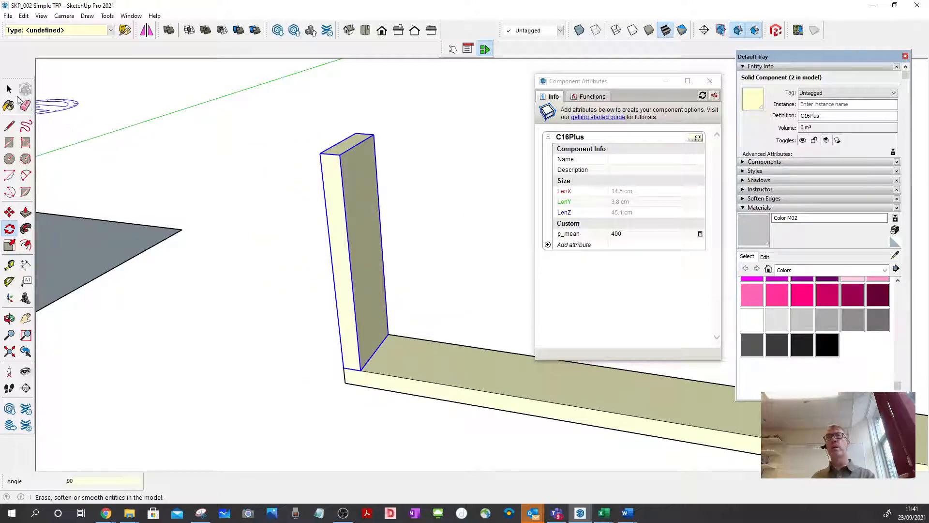
Make the rotated upright on the lower rail a unique component.
key("space")
left_click(205, 150)
left_click(338, 173)
right_click(338, 173)
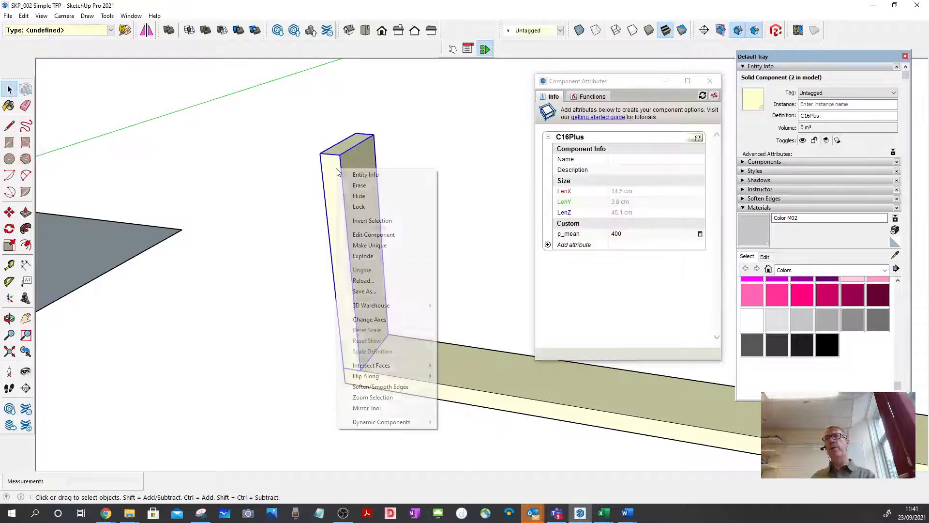
left_click(363, 245)
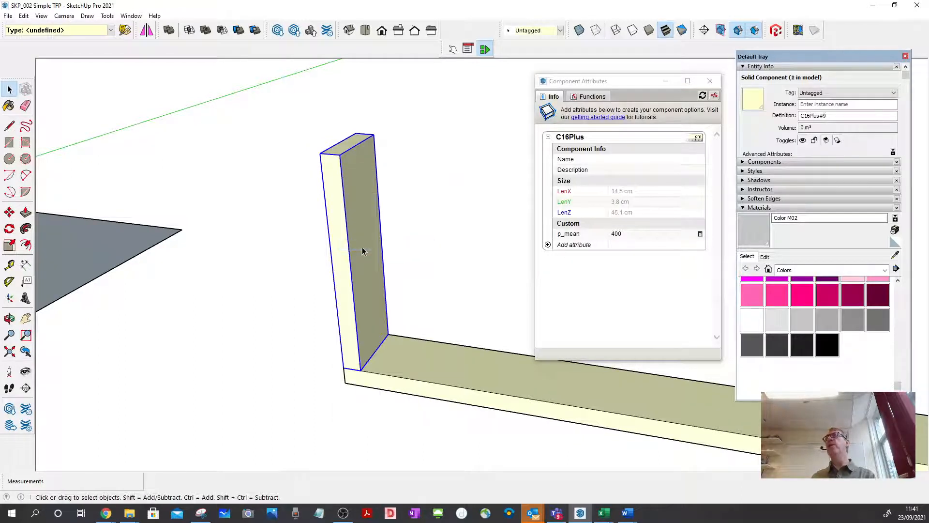
Name the upright 2_ZZ_Tim_Stud_001 in its component attributes and deselect it.
left_click(642, 159)
type("2")
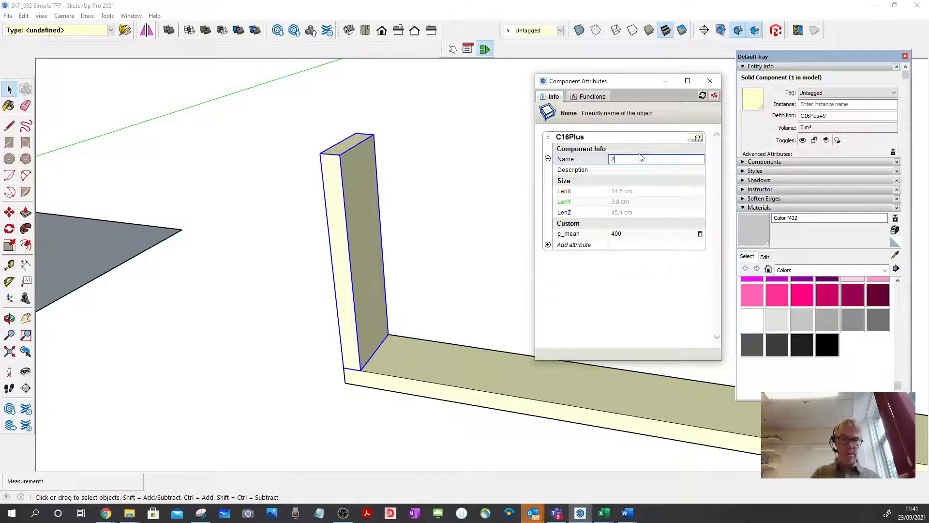
type("_ZZ_Tim")
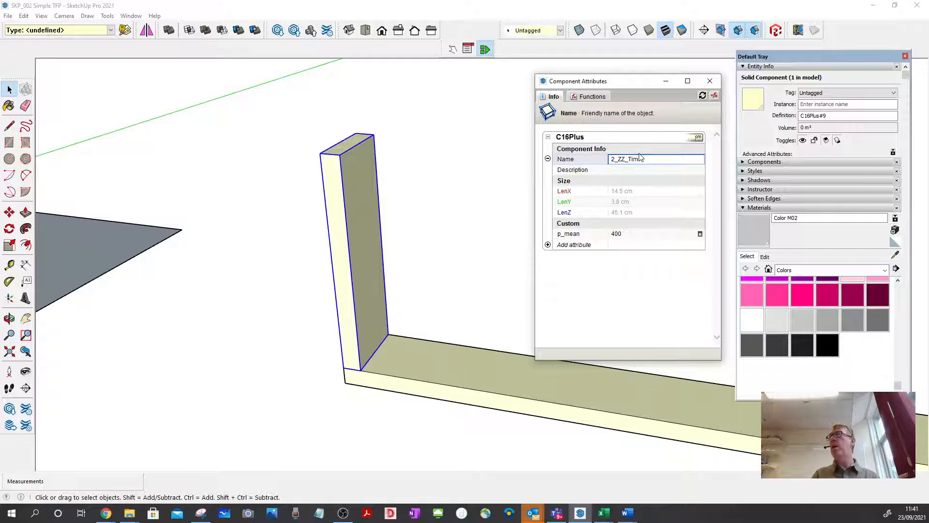
type("_Stud_001")
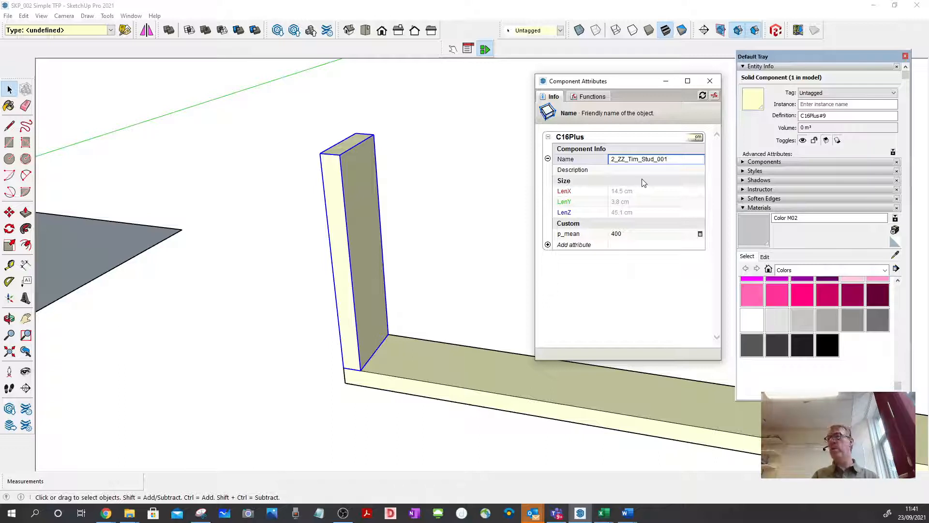
key("Return")
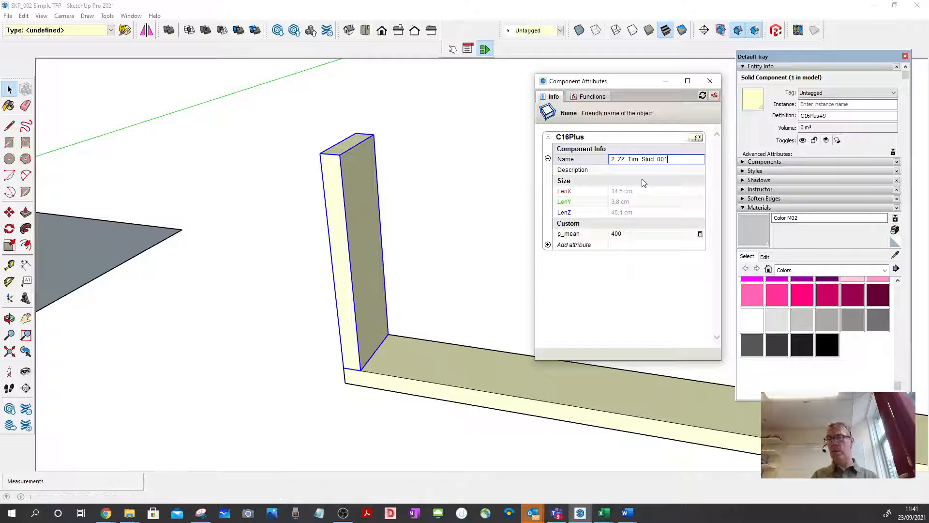
left_click(442, 216)
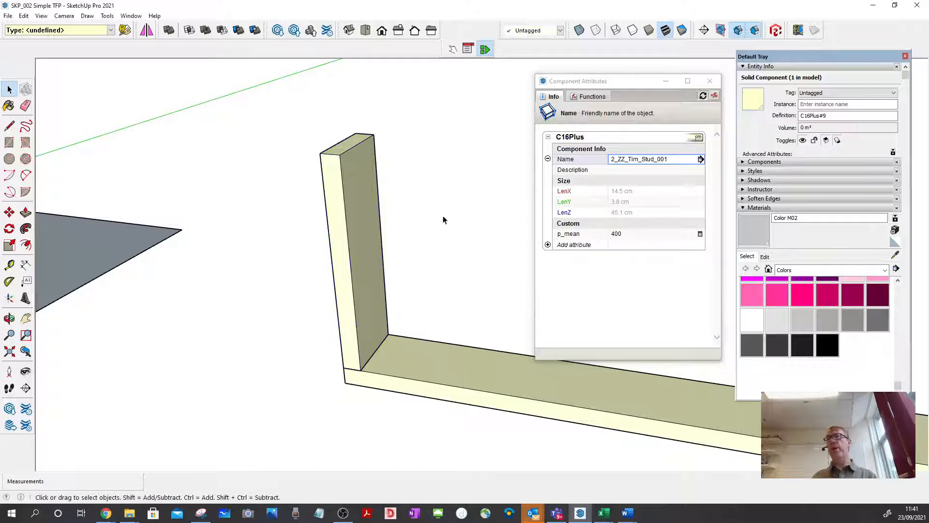
Open the stud for editing and extend its top face 1873 mm with Push/Pull up to the underside of the upper rail.
middle_click_drag(341, 188, 394, 239)
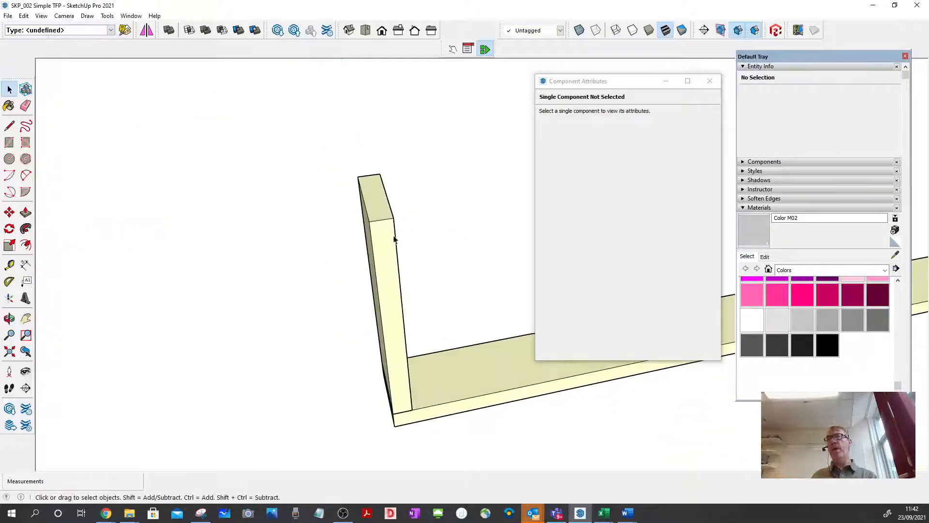
double_click(380, 219)
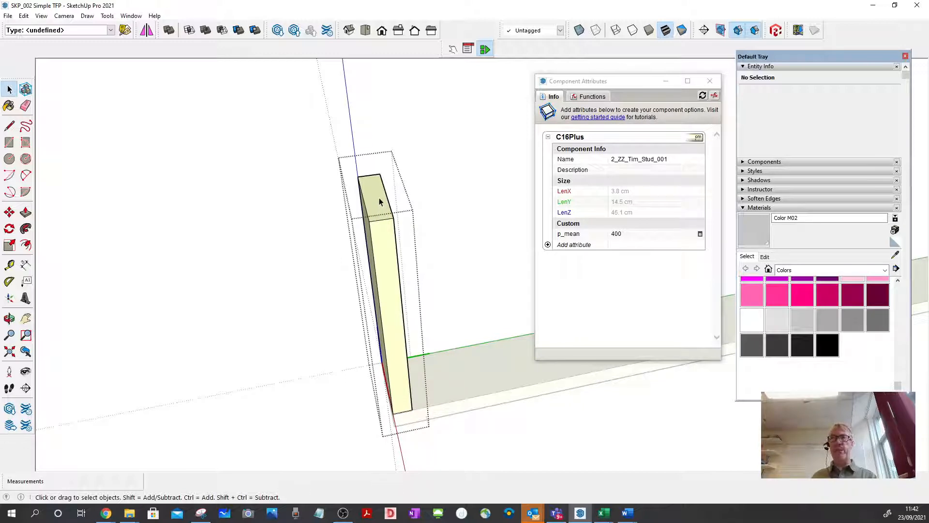
left_click(379, 198)
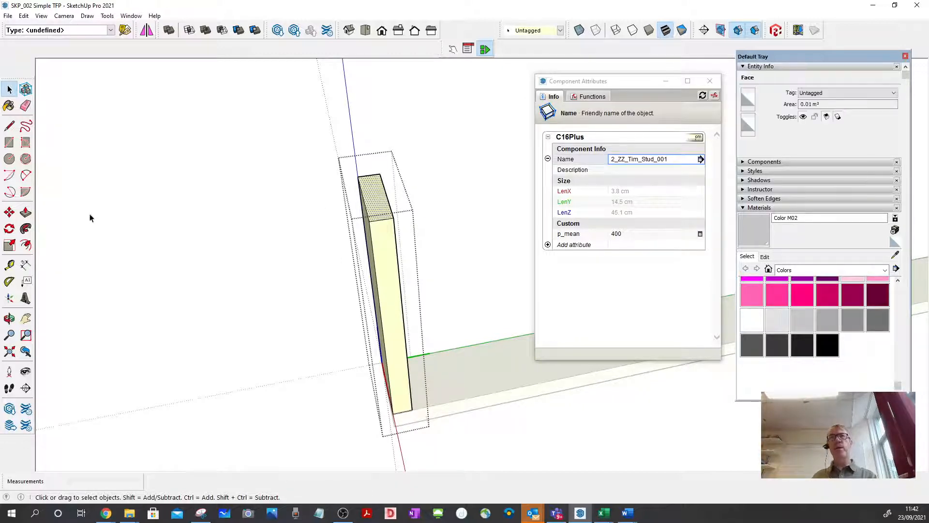
left_click(24, 213)
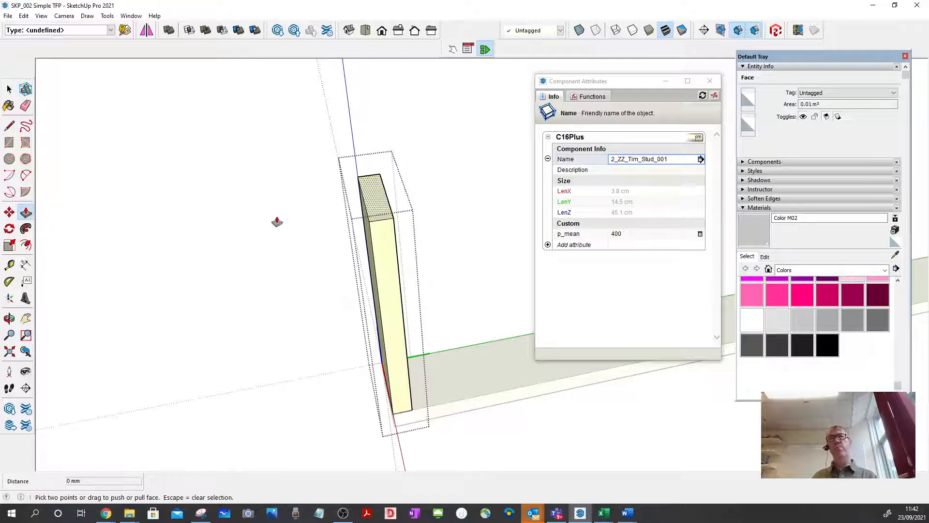
left_click(385, 207)
scroll(428, 133, "down", 5)
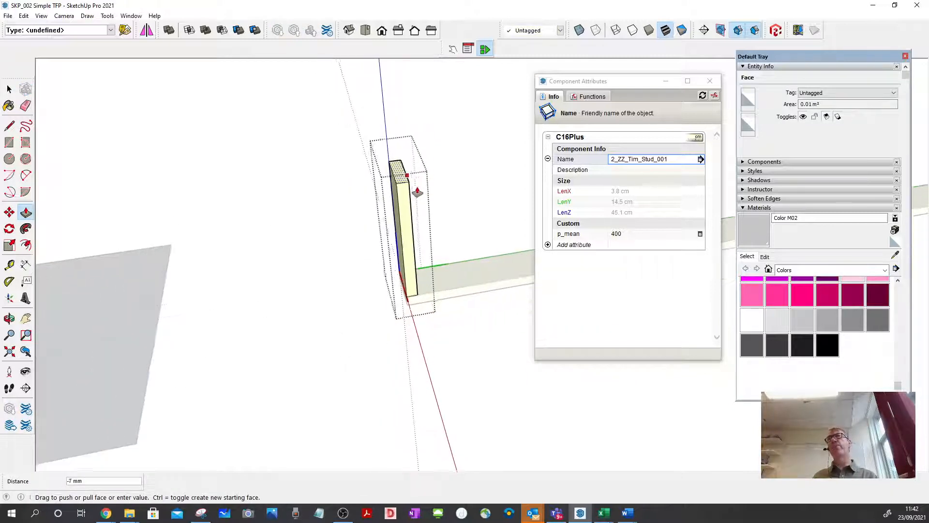
scroll(431, 251, "down", 6)
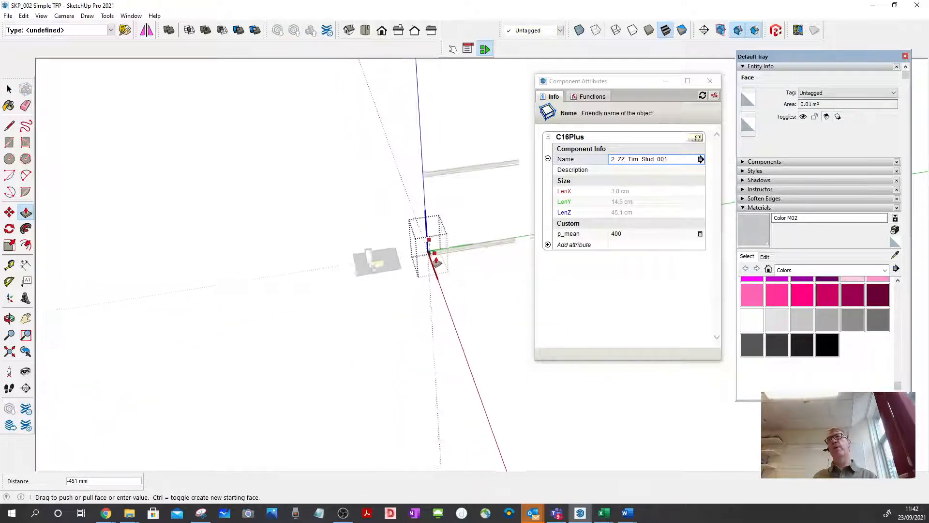
scroll(436, 206, "up", 2)
scroll(421, 189, "up", 3)
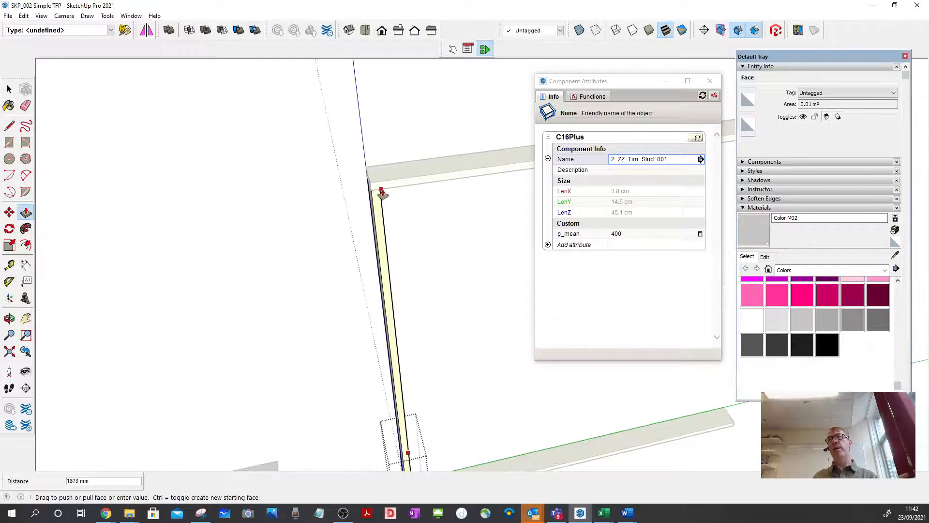
left_click(405, 189)
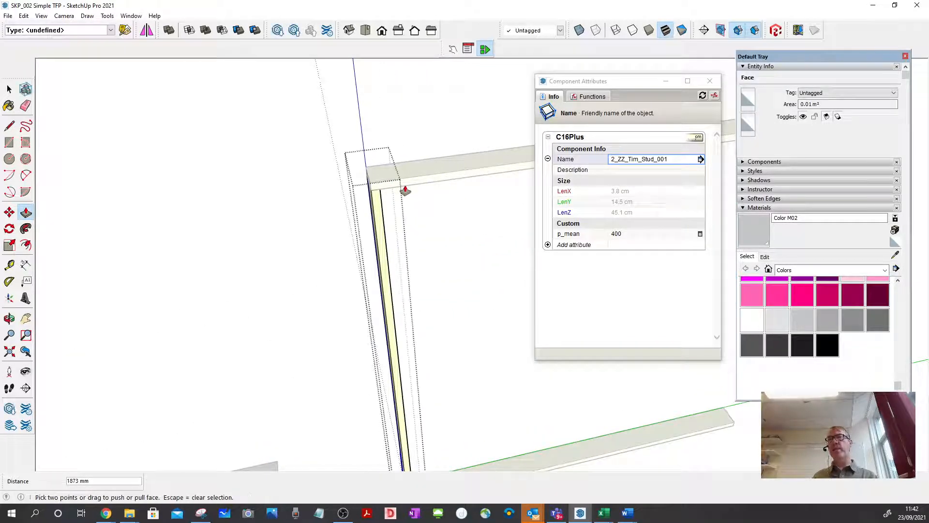
Close the stud component's editing context and clear the selection.
left_click(10, 90)
left_click(10, 90)
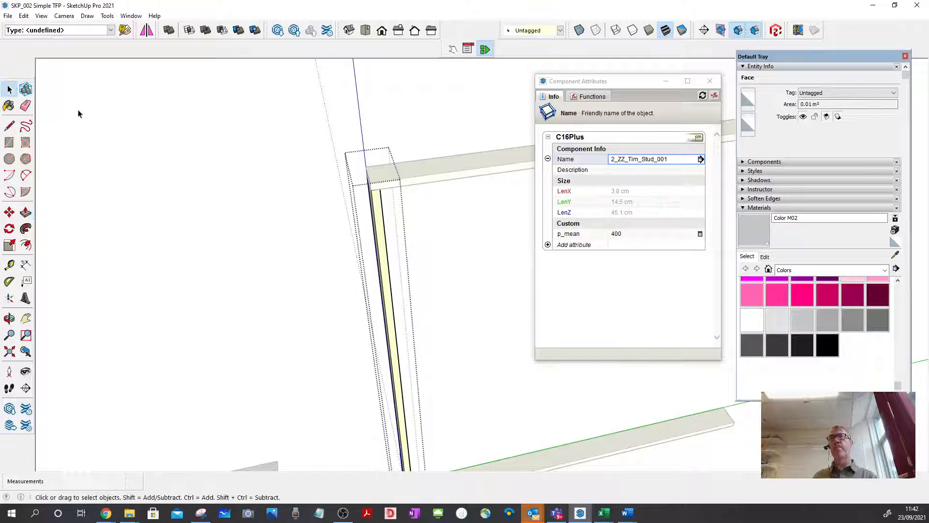
left_click(240, 141)
left_click(253, 146)
scroll(264, 153, "down", 3)
middle_click_drag(274, 156, 361, 253)
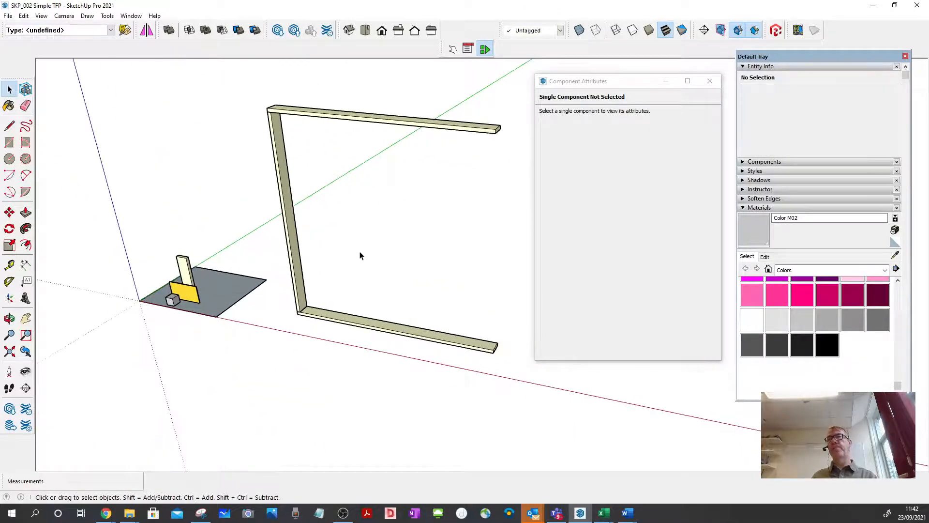
Copy the stud 2362 mm along the lower rail so it stands flush with the rail's far end, then deselect it.
left_click(300, 308)
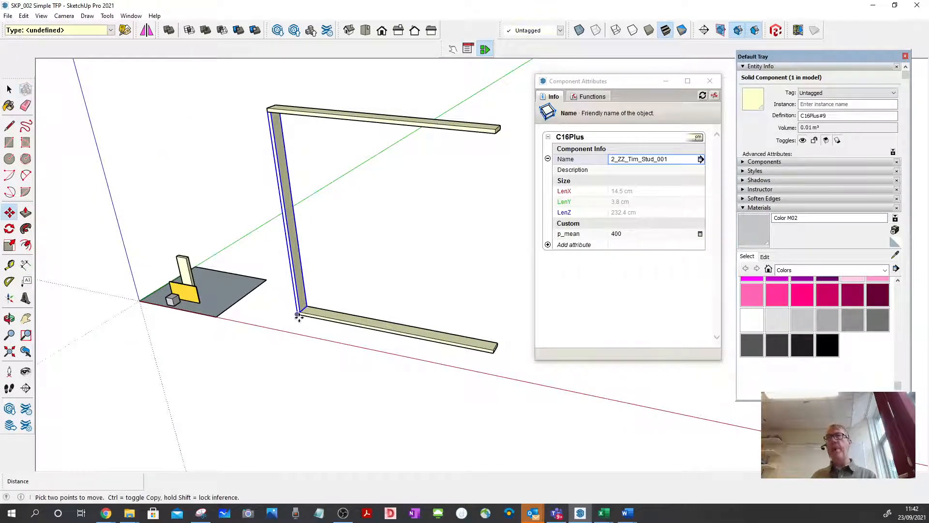
scroll(300, 308, "up", 5)
key("m")
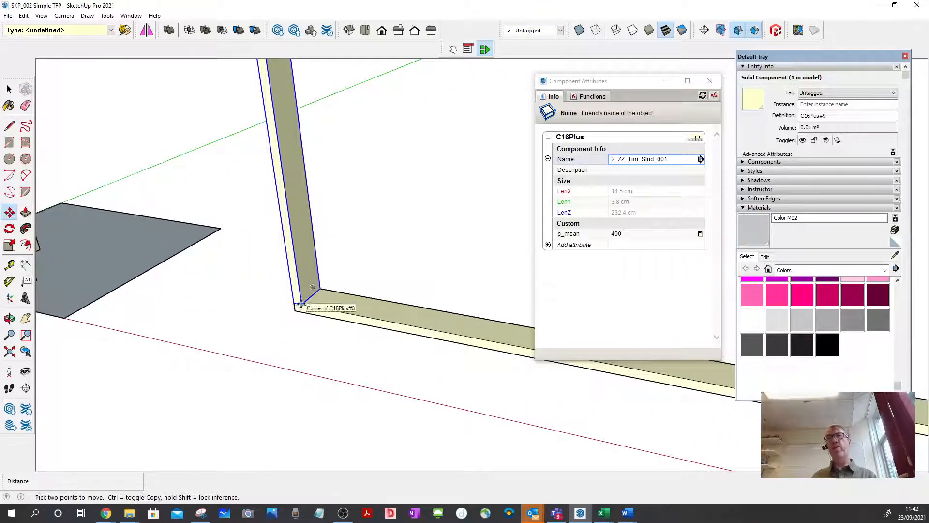
left_click(301, 305)
key("ctrl")
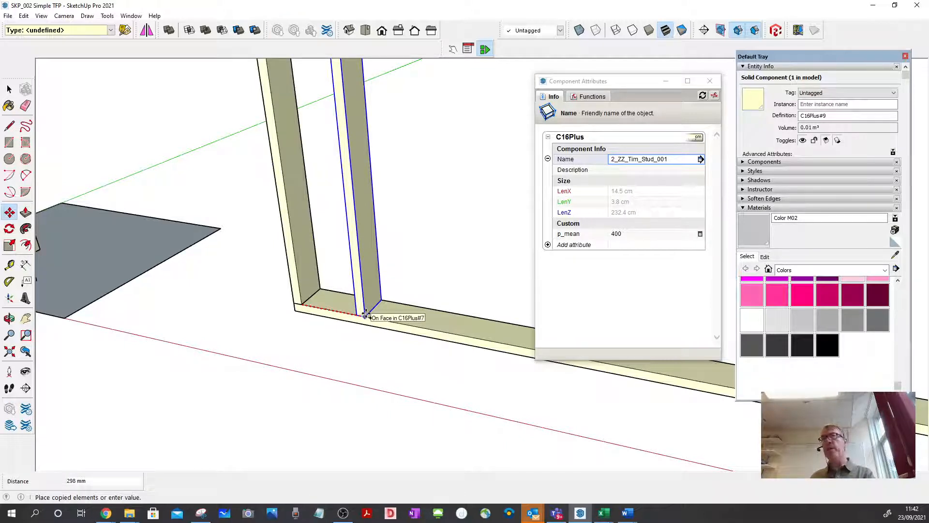
scroll(366, 315, "down", 6)
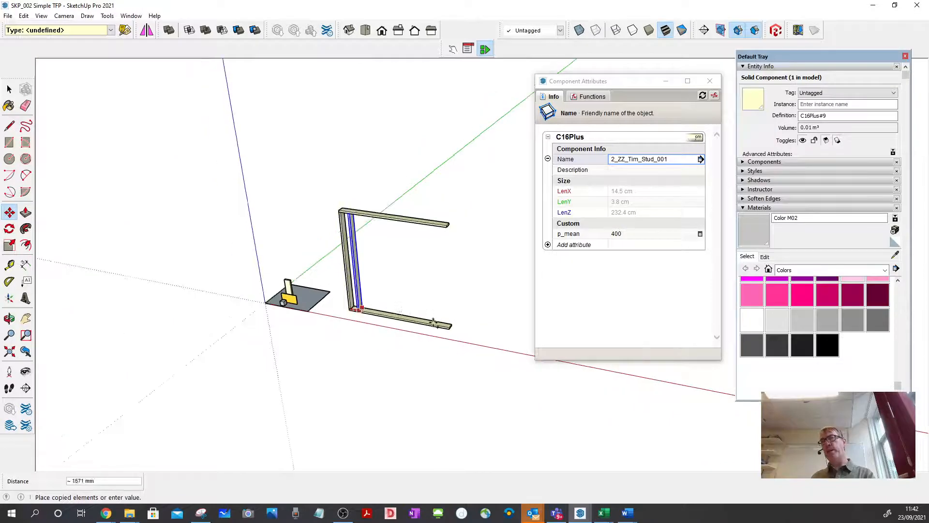
scroll(472, 329, "up", 6)
left_click(472, 329)
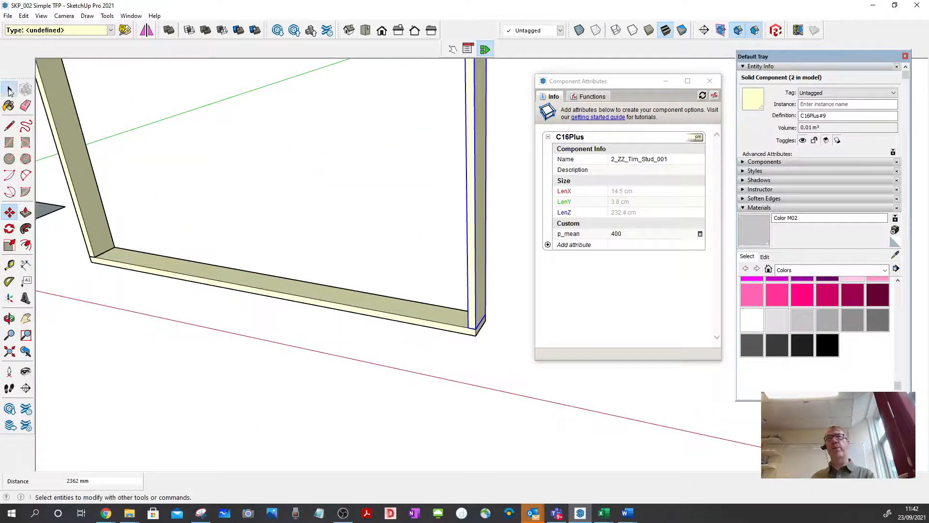
left_click(10, 89)
left_click(389, 204)
Copy the first stud 600 mm along the red axis and repeat it as a x3 array between the end studs.
scroll(451, 332, "down", 3)
scroll(451, 332, "down", 3)
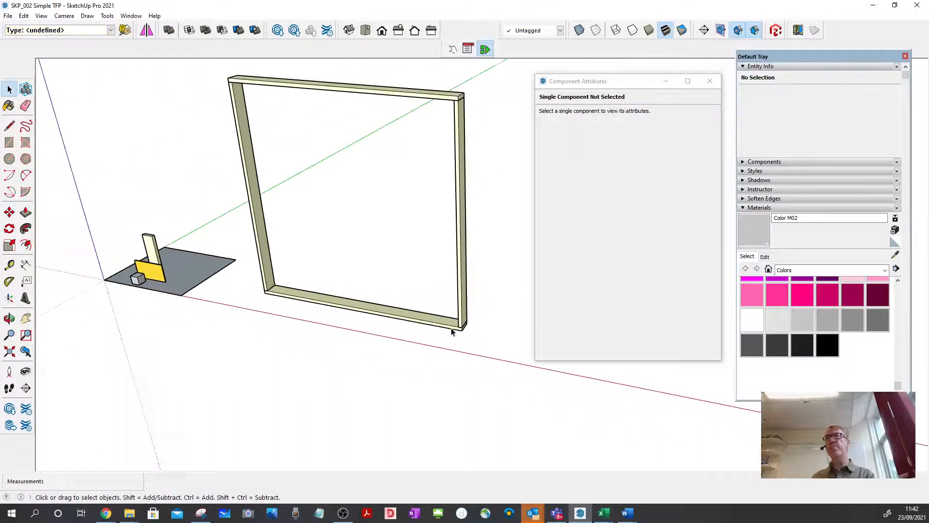
scroll(286, 251, "up", 2)
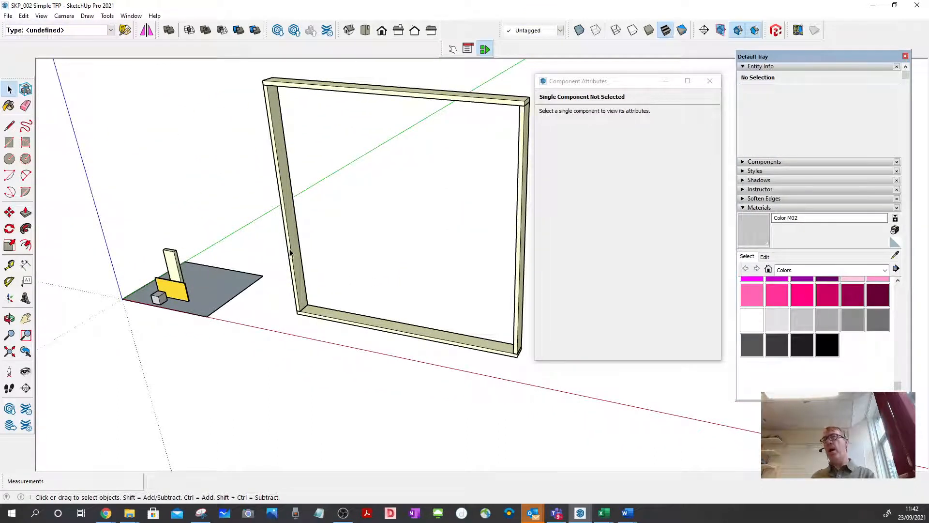
left_click(291, 253)
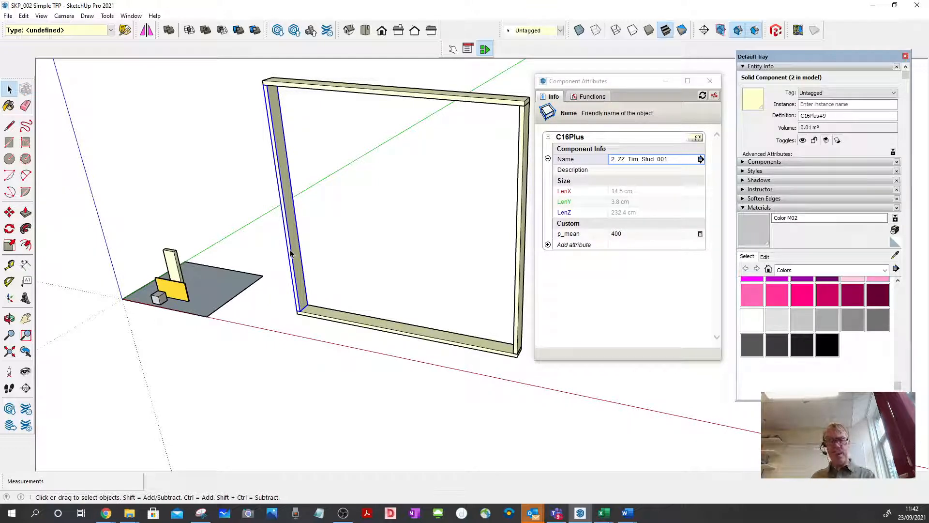
key("m")
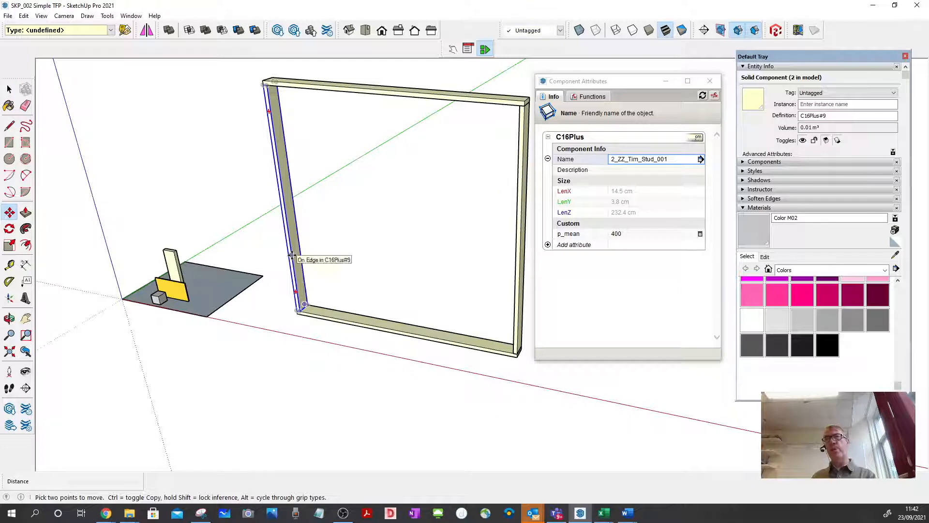
left_click(292, 255)
key("ctrl")
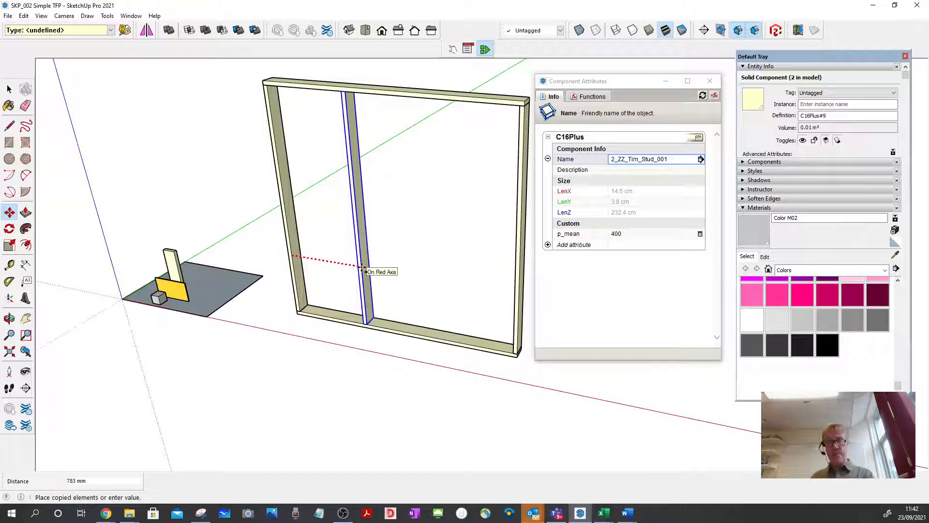
type("6")
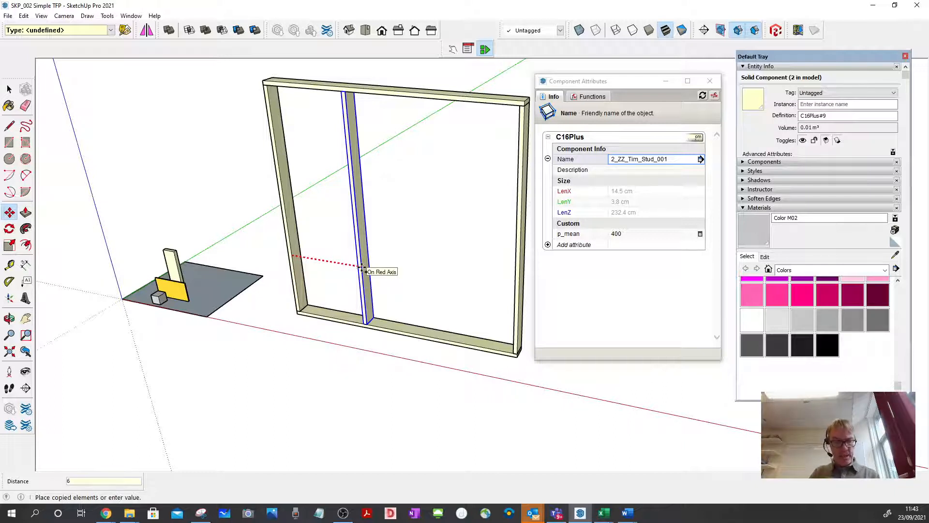
type("00")
key("Return")
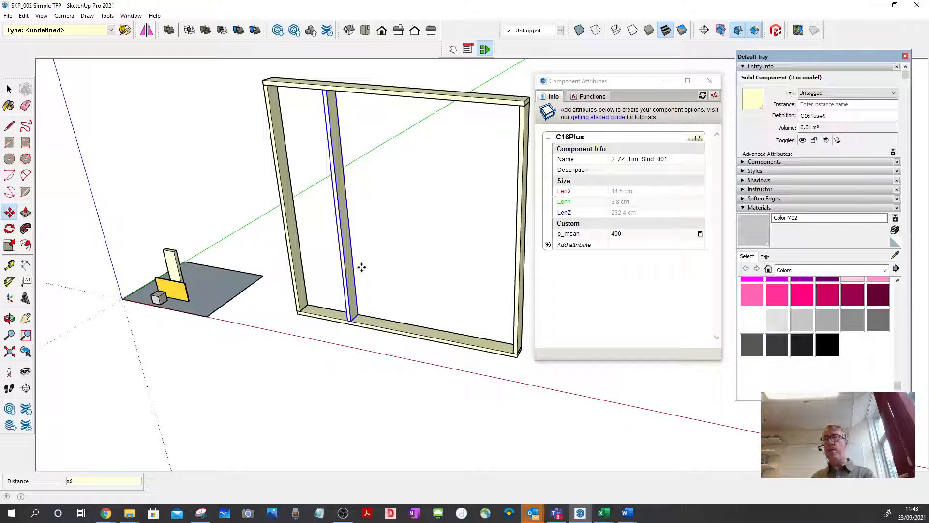
key("Return")
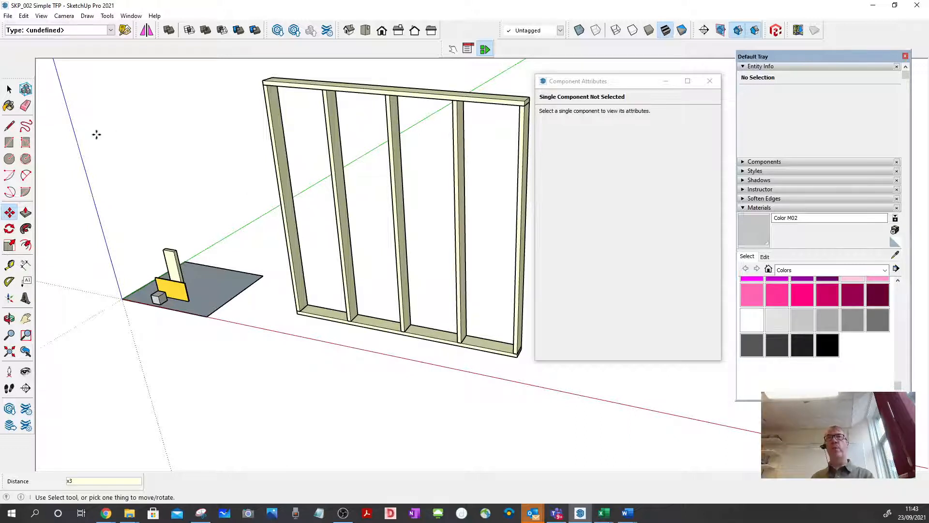
left_click(9, 89)
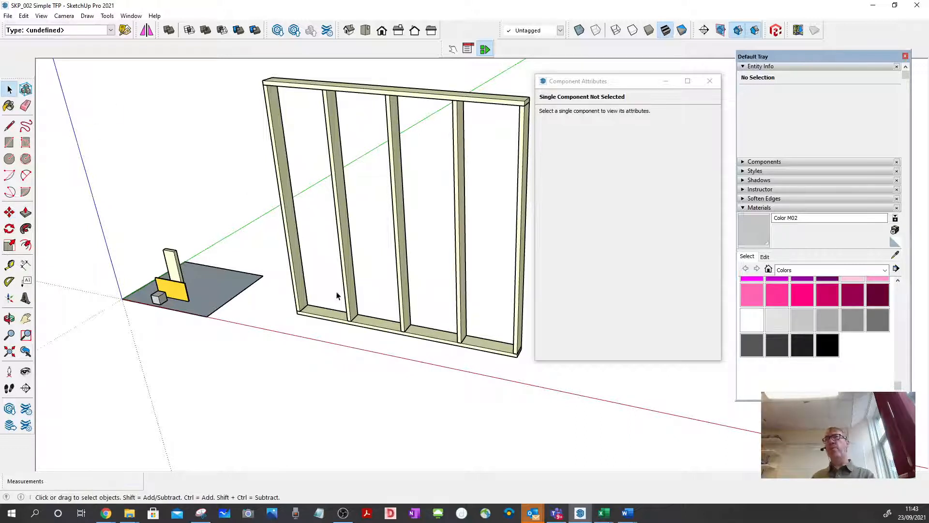
Move the OSB3 sheet by its lower back corner onto the bottom front corner of the lower rail at the first stud.
middle_click_drag(338, 294, 135, 210)
scroll(213, 246, "up", 3)
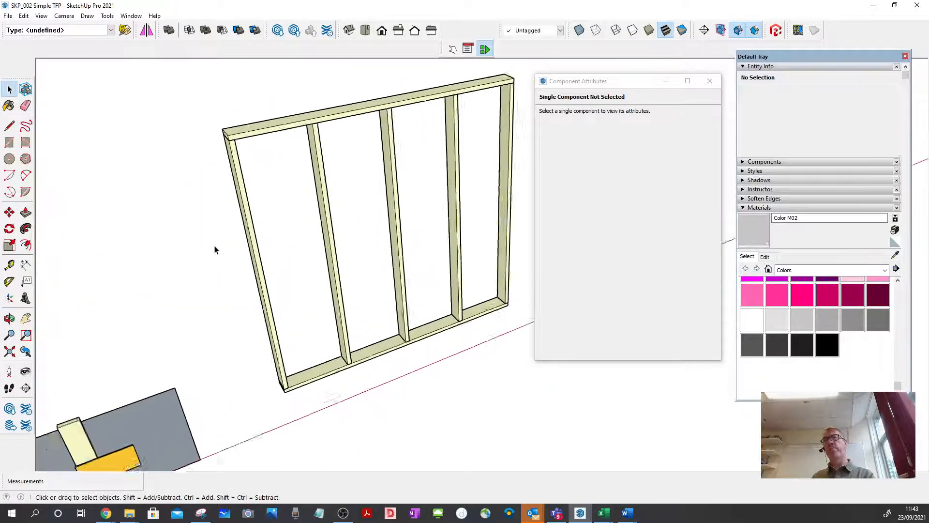
scroll(218, 223, "down", 3)
middle_click_drag(131, 449, 269, 261)
scroll(151, 399, "up", 9)
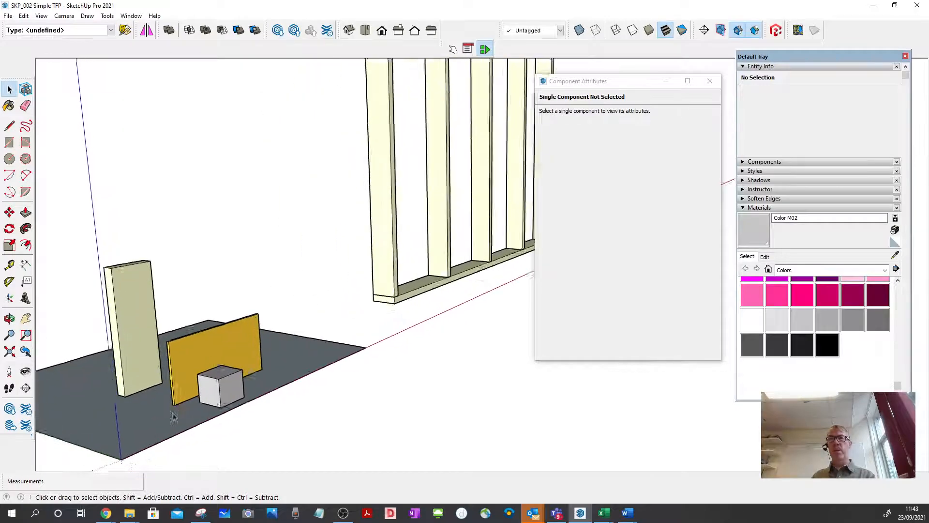
left_click(172, 396)
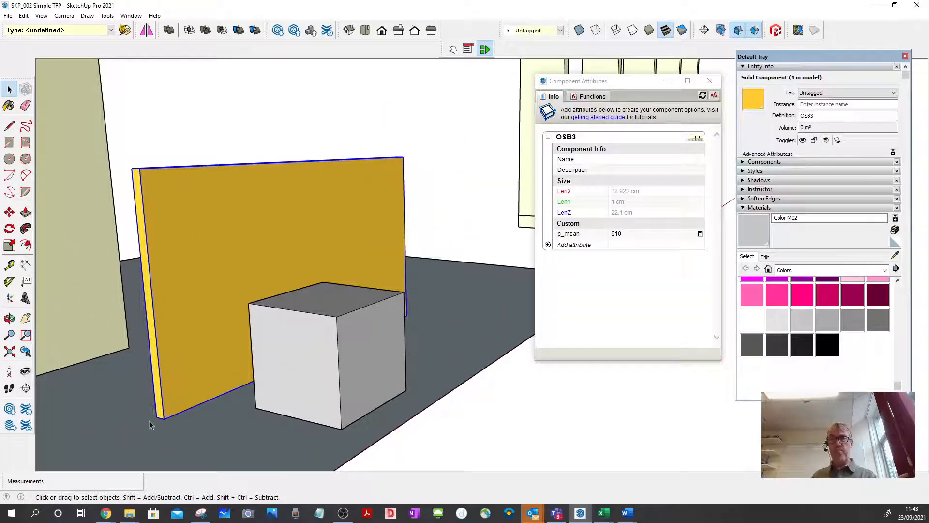
key("m")
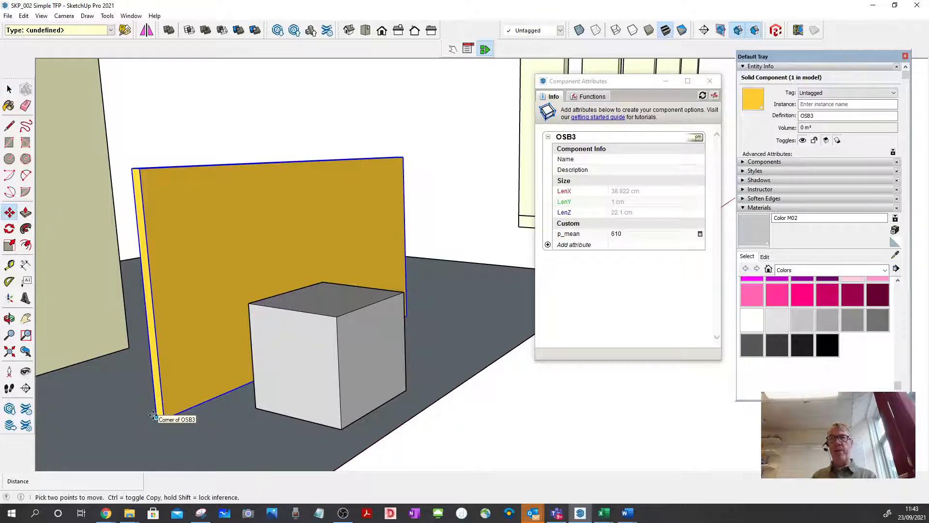
scroll(153, 415, "up", 5)
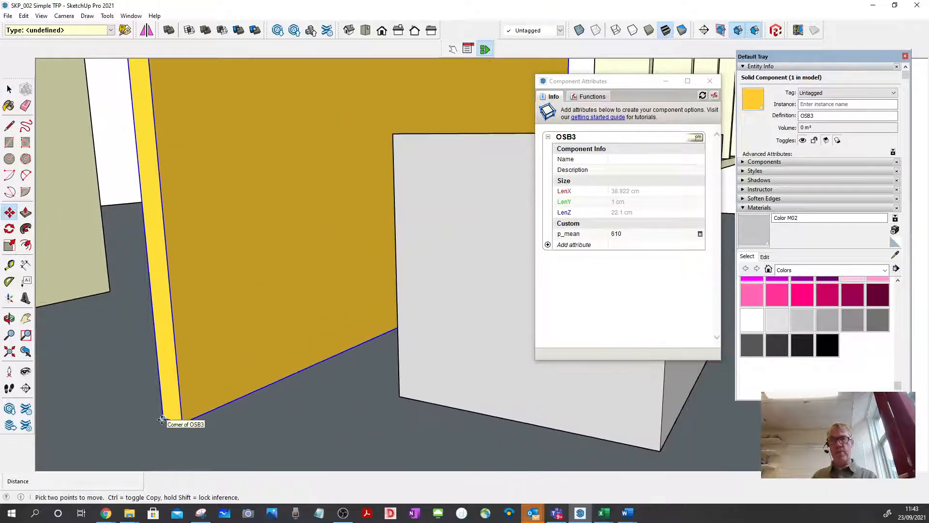
left_click(162, 419)
scroll(161, 373, "down", 4)
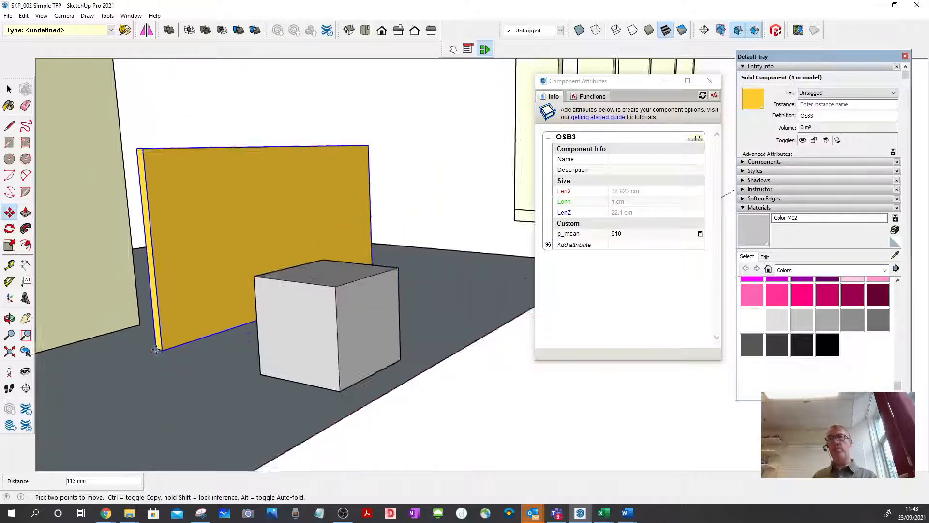
scroll(157, 349, "down", 3)
scroll(458, 251, "up", 5)
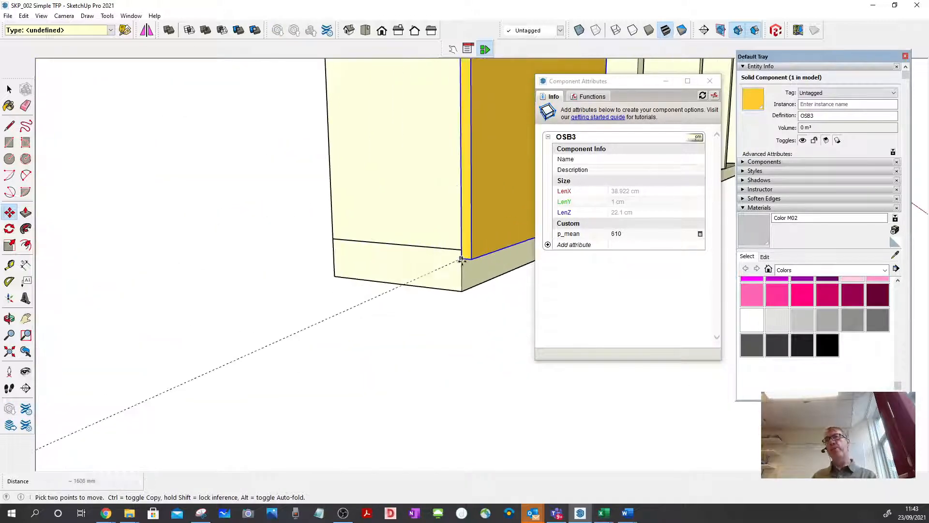
scroll(461, 260, "up", 2)
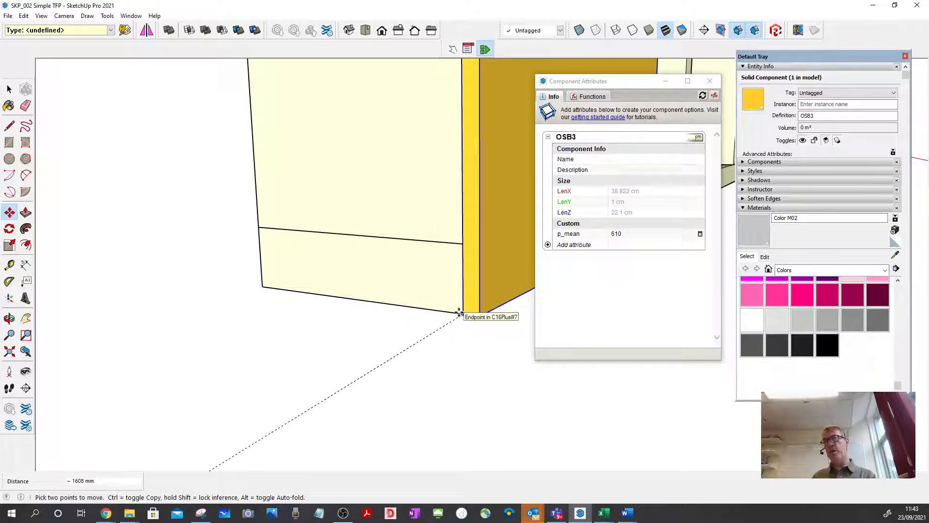
left_click(460, 313)
left_click(9, 90)
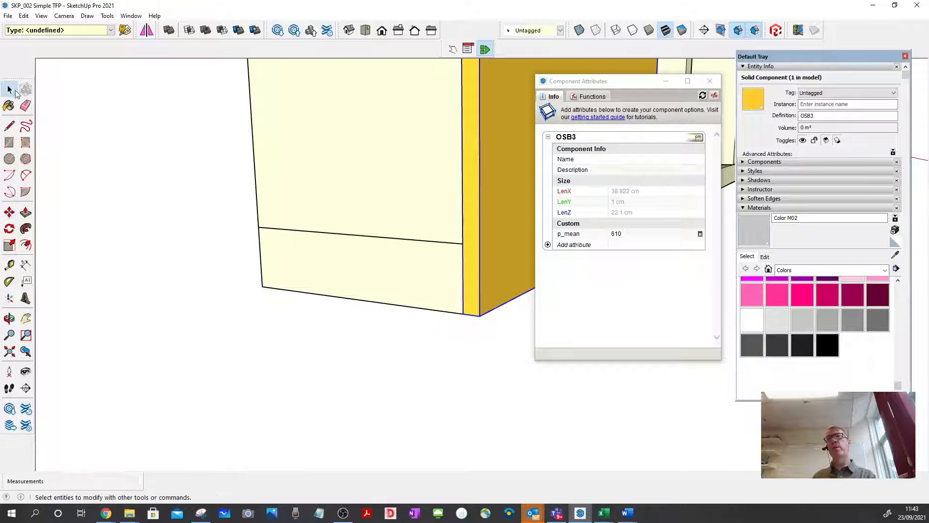
left_click(164, 159)
Name the OSB3 sheet 2_ZZ_OSB_001 in its component attributes.
middle_click_drag(132, 266, 268, 354)
left_click(333, 199)
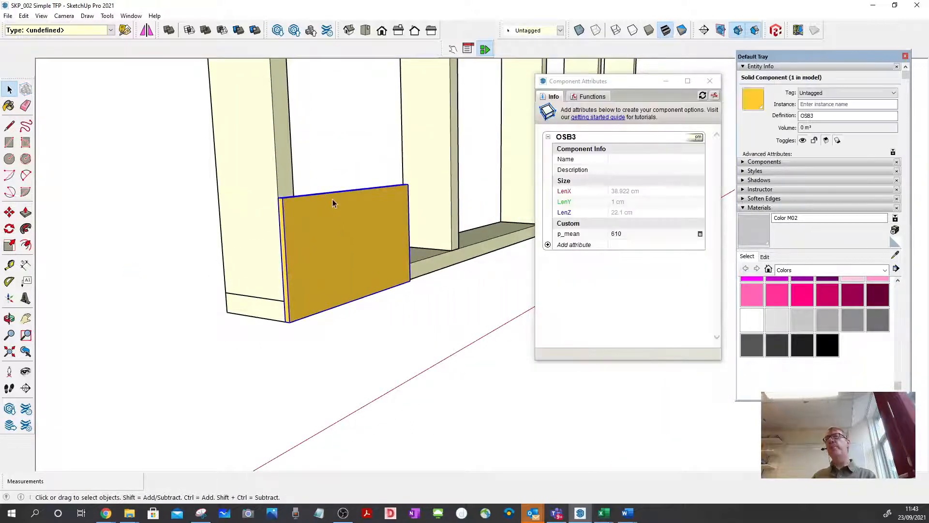
right_click(333, 203)
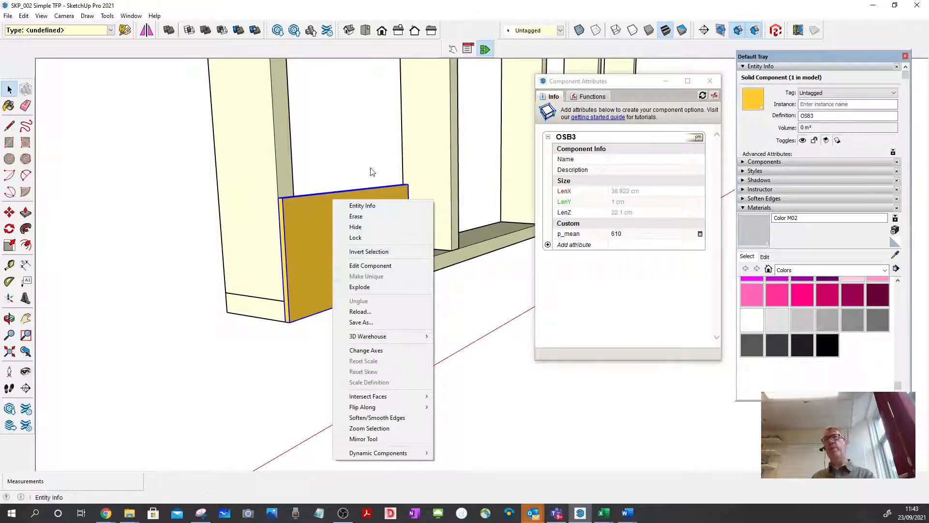
left_click(365, 204)
left_click(365, 204)
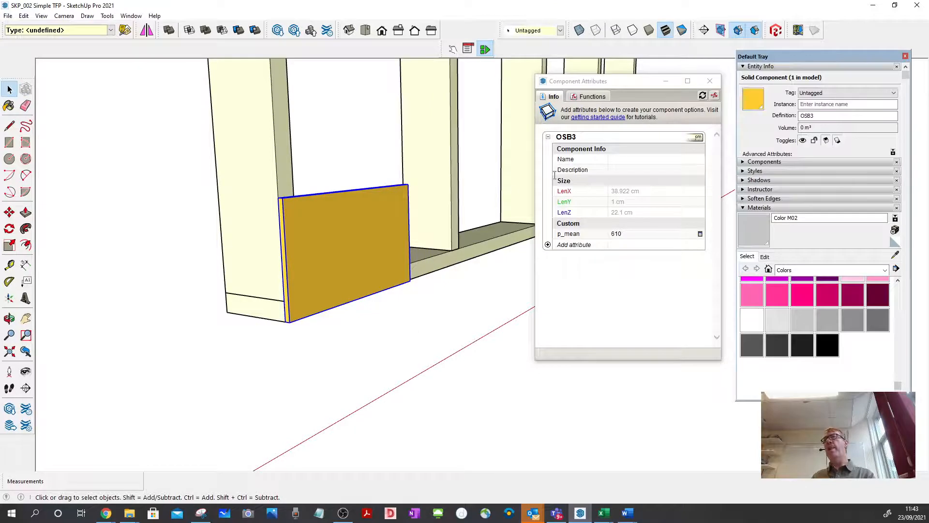
left_click(629, 159)
type("2_ZZ_OSB_001")
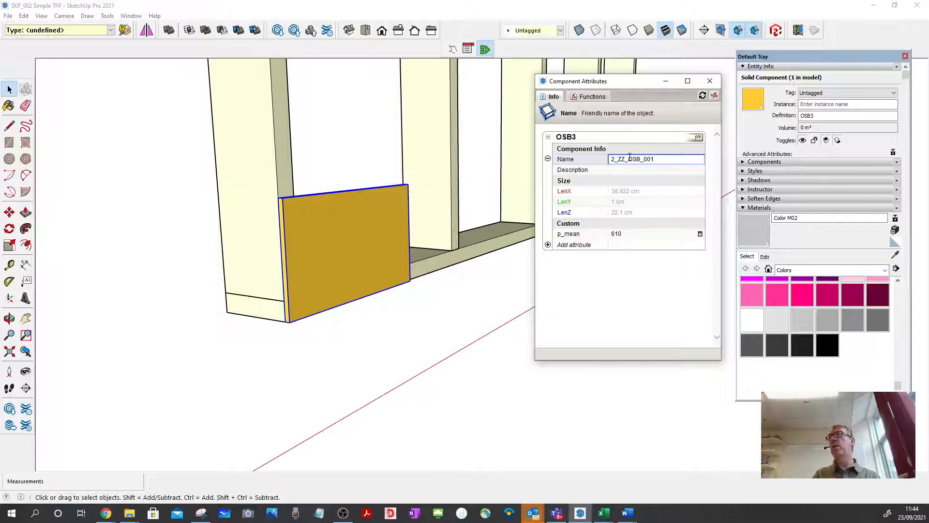
key("Return")
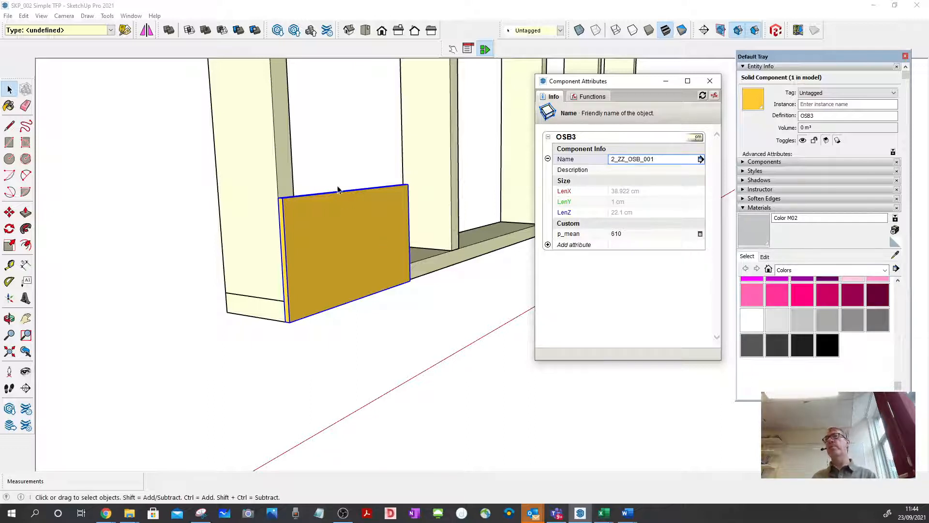
Push/Pull the OSB3 sheet's top face up 2179 mm to the top of the upper rail, and leave component editing.
middle_click_drag(338, 189, 334, 260)
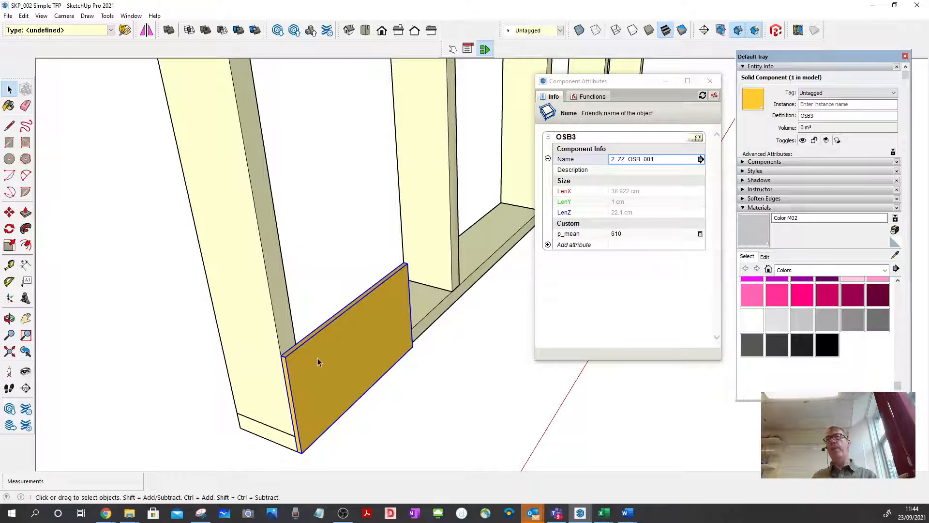
scroll(319, 356, "up", 3)
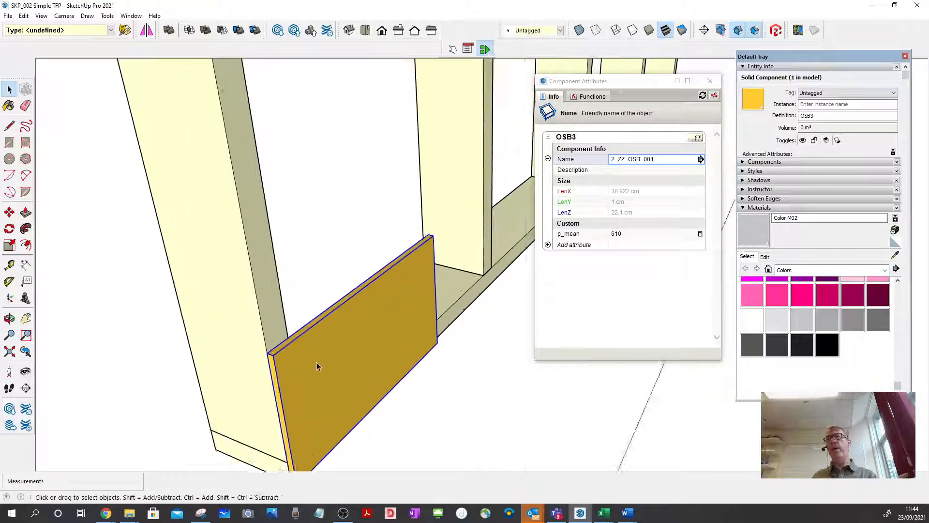
double_click(325, 329)
scroll(310, 327, "up", 3)
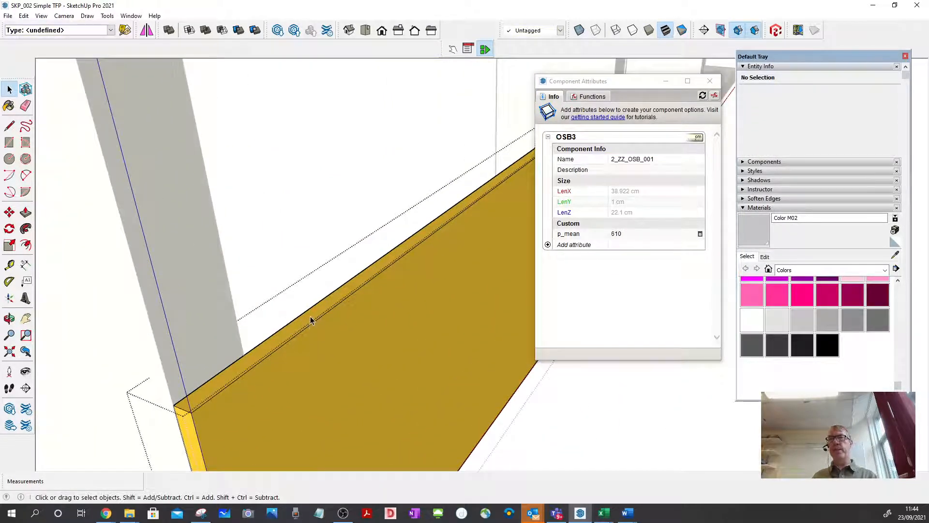
left_click(310, 318)
left_click(26, 212)
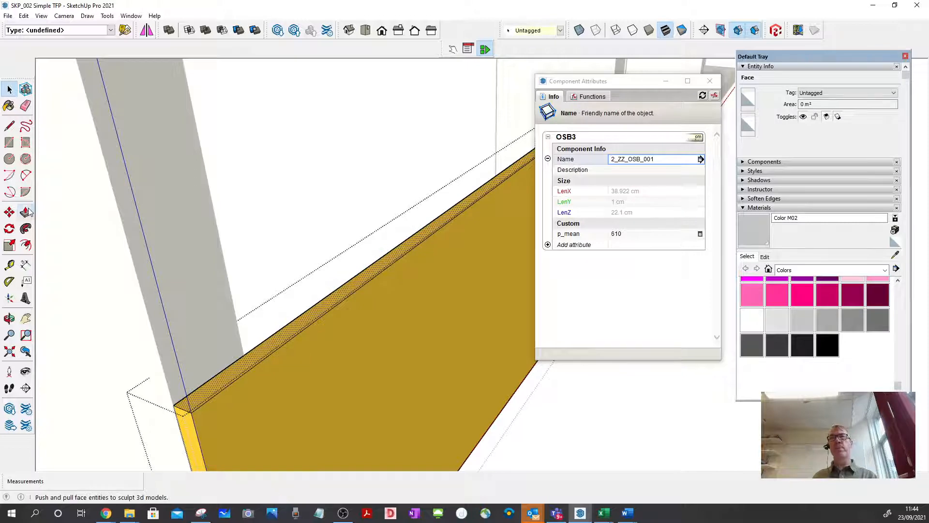
left_click(351, 300)
scroll(348, 241, "down", 5)
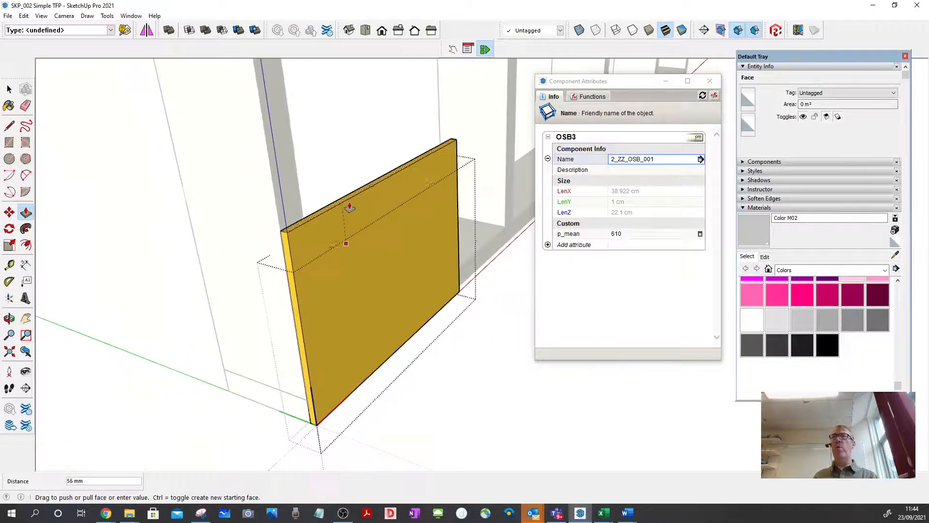
scroll(350, 207, "down", 10)
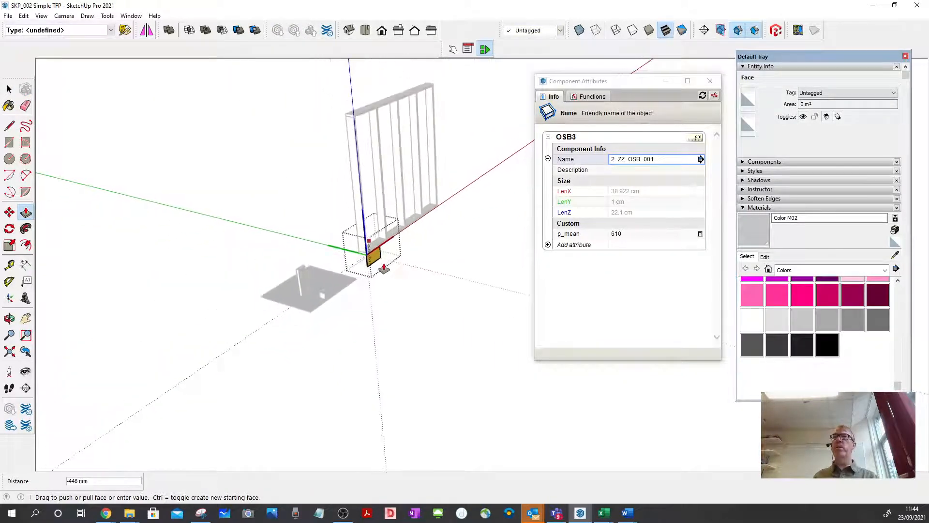
scroll(366, 160, "up", 8)
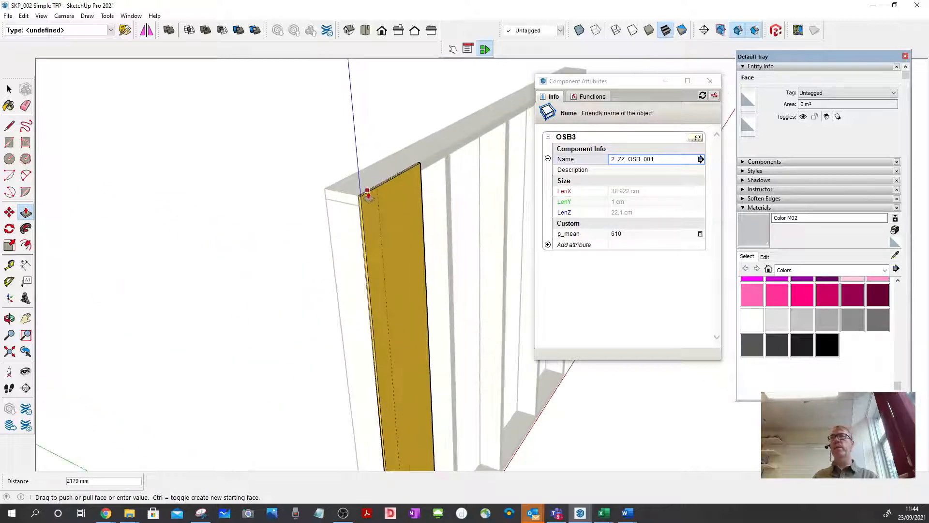
left_click(365, 184)
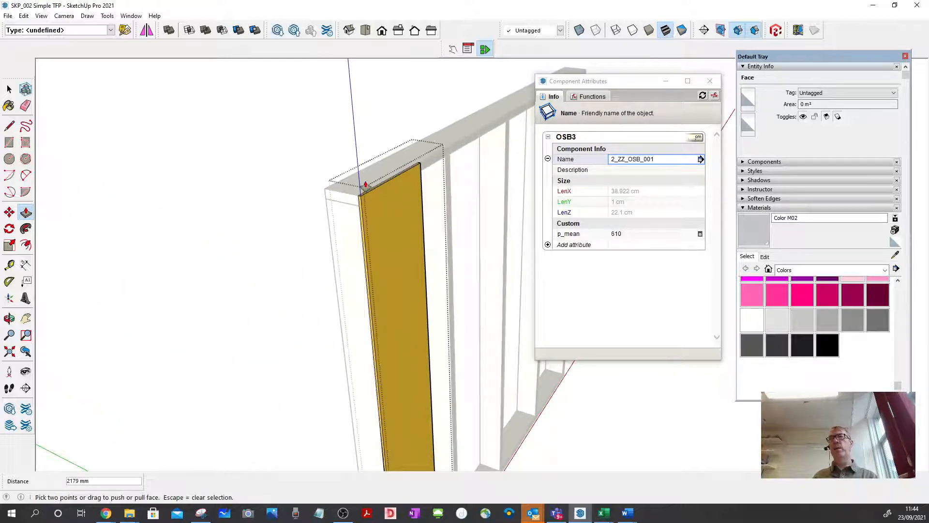
left_click(9, 89)
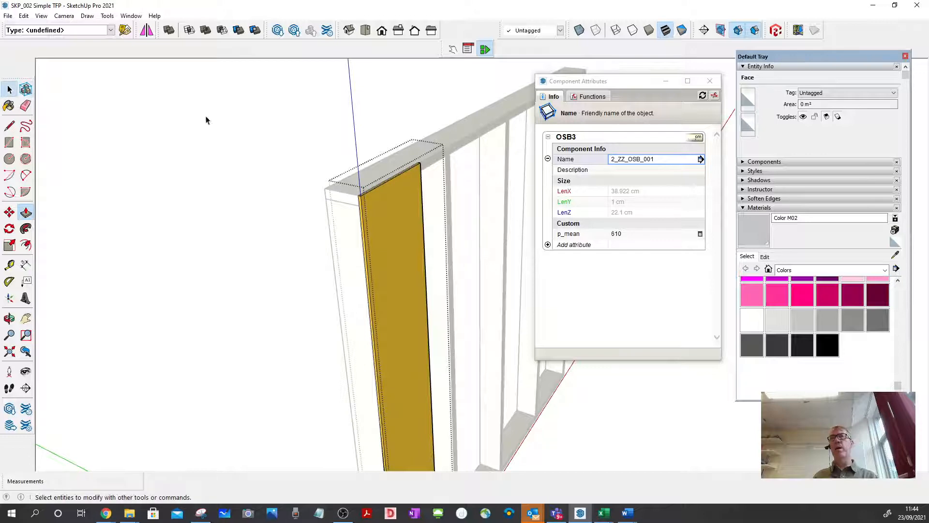
left_click(408, 124)
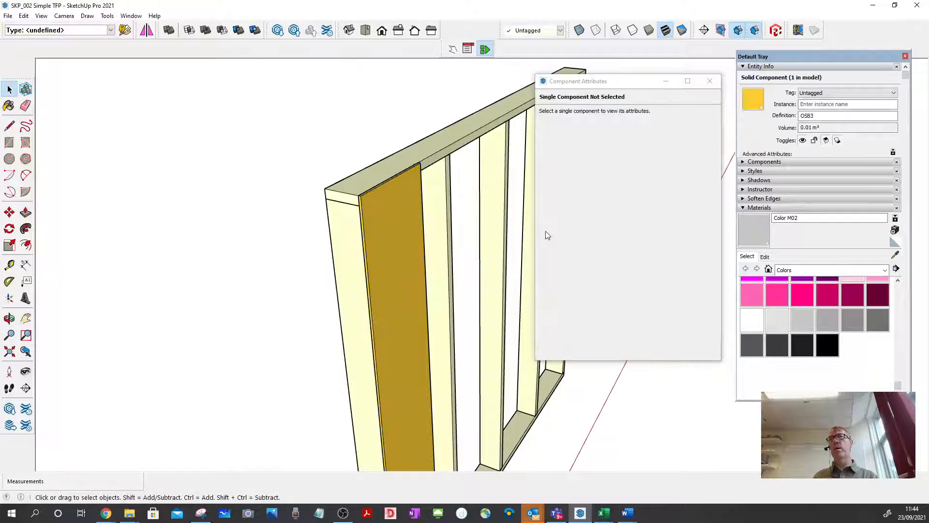
Push/Pull the OSB3 sheet's open side face about 2011 mm to the frame's far end, and leave component editing.
middle_click_drag(405, 247, 334, 124)
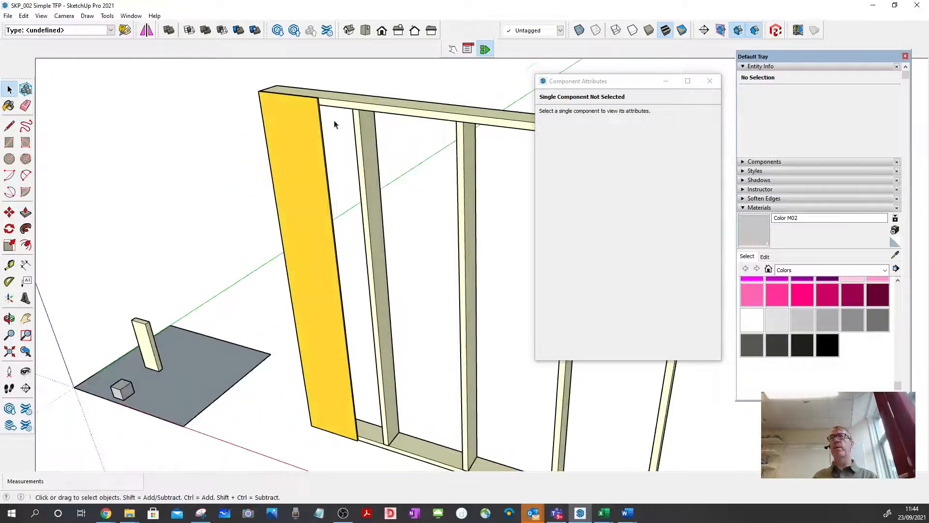
scroll(234, 88, "down", 3)
scroll(311, 157, "up", 5)
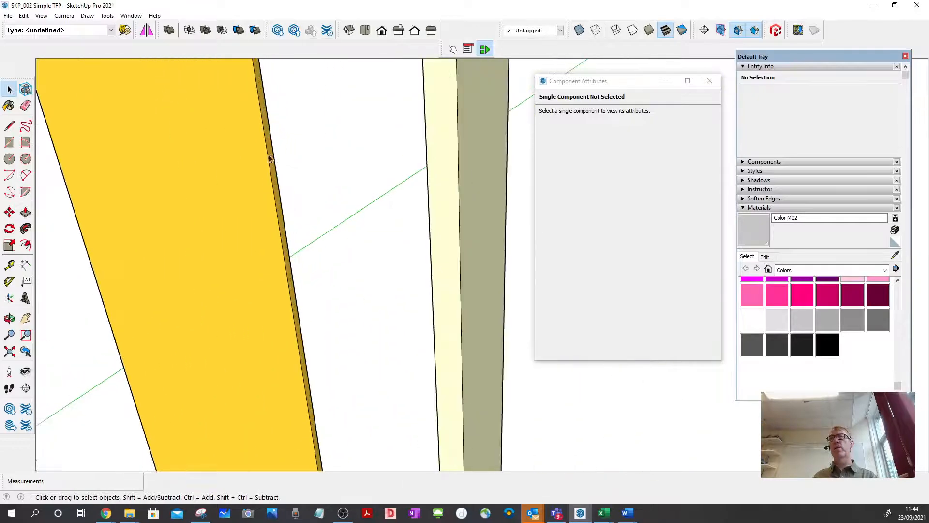
middle_click_drag(256, 153, 239, 176)
left_click(237, 177)
key("p")
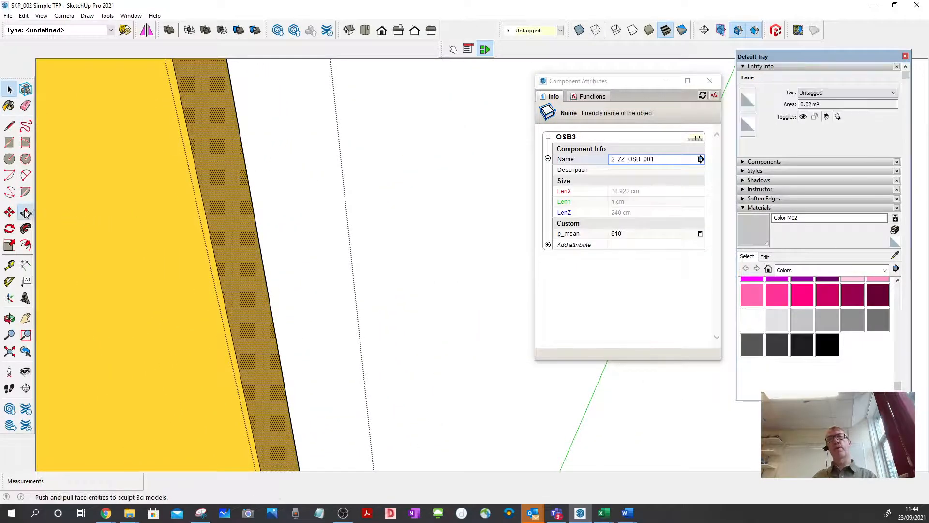
scroll(292, 222, "down", 8)
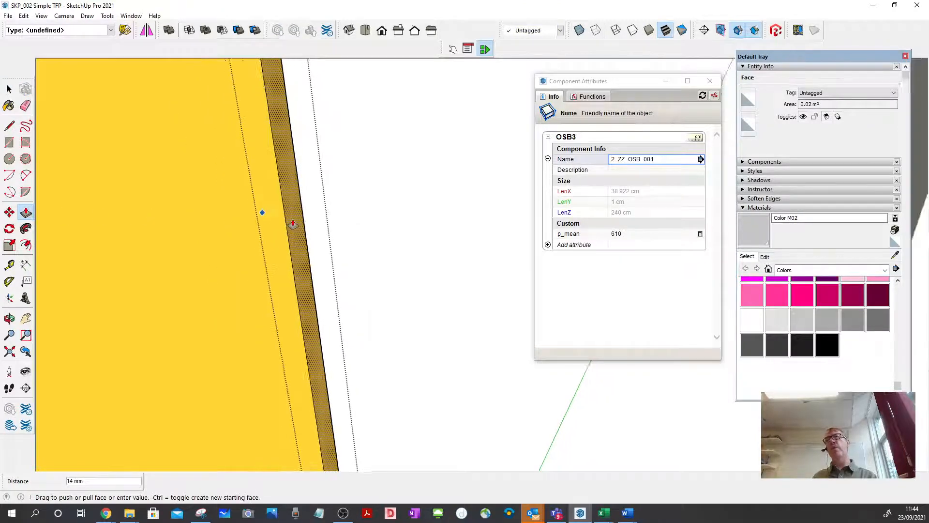
scroll(282, 220, "down", 12)
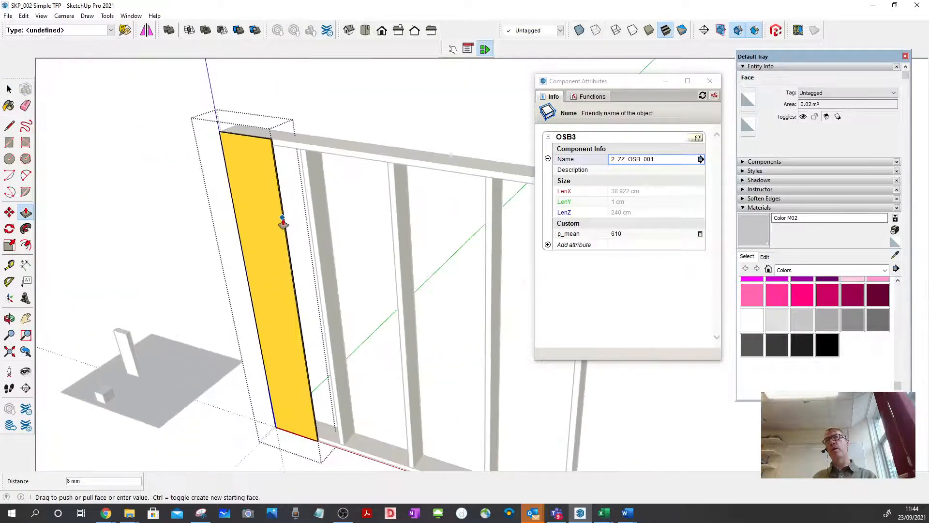
middle_click_drag(391, 265, 415, 260)
scroll(409, 257, "up", 10)
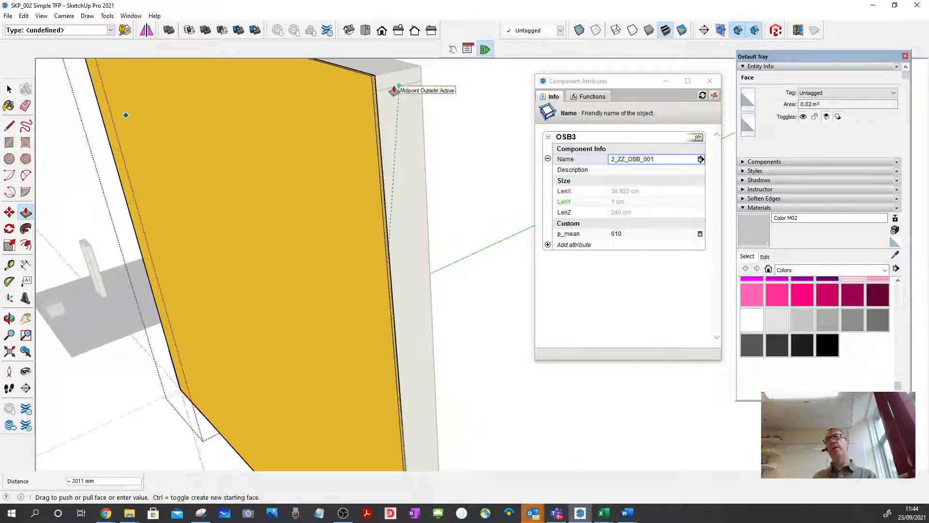
left_click(395, 90)
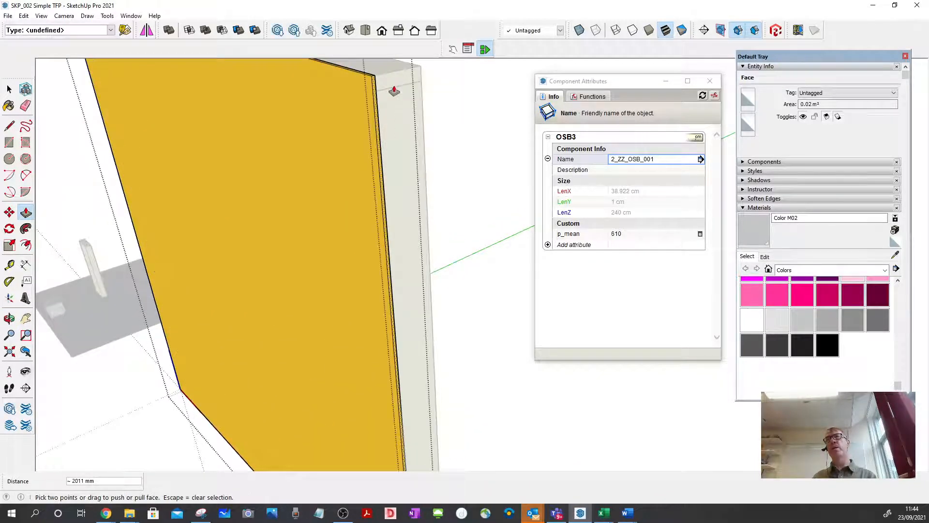
key("space")
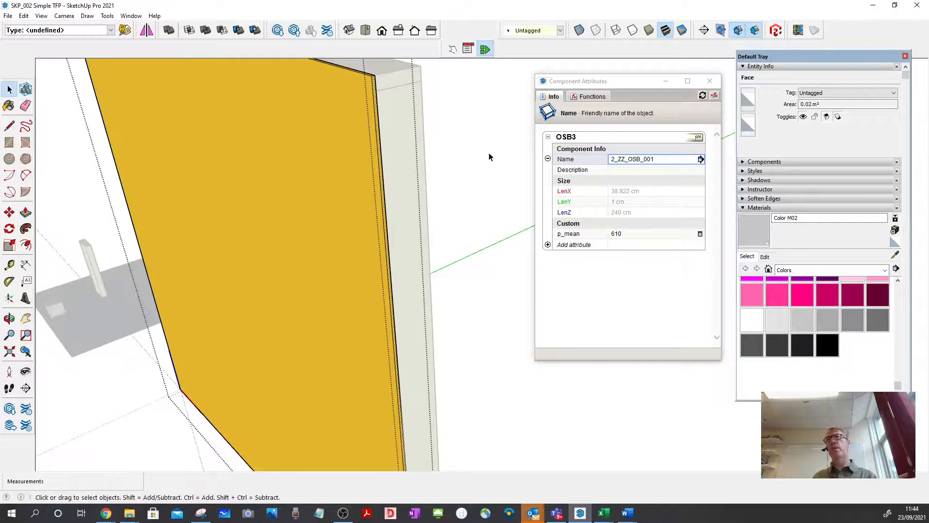
left_click(489, 154)
left_click(488, 185)
Examine the sheathed frame from the OSB3 side and the stud side to check the board's coverage.
scroll(491, 227, "down", 4)
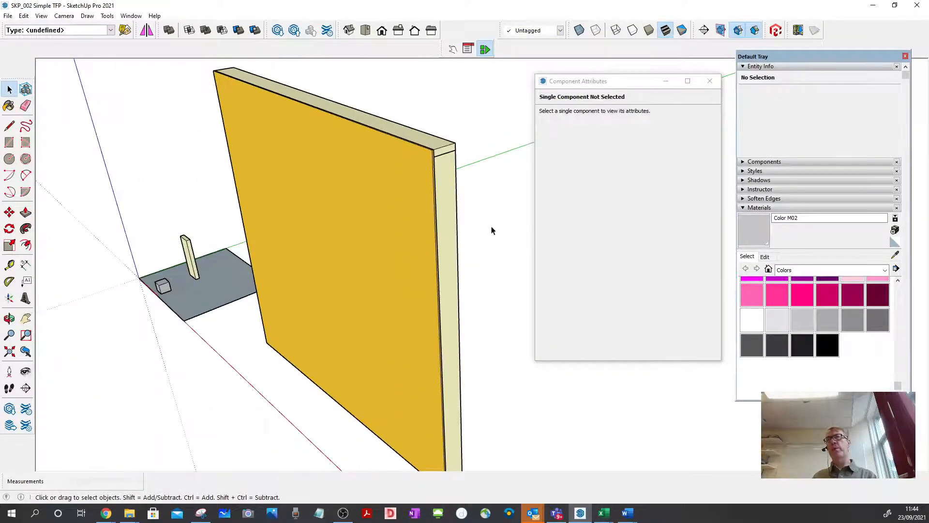
scroll(491, 230, "down", 2)
middle_click_drag(338, 239, 794, 237)
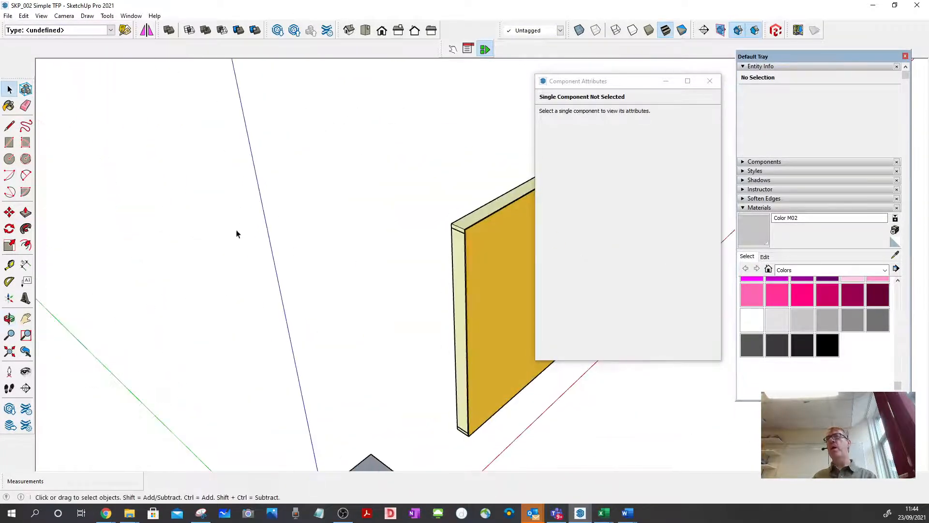
scroll(200, 242, "down", 4)
middle_click_drag(195, 243, 616, 222)
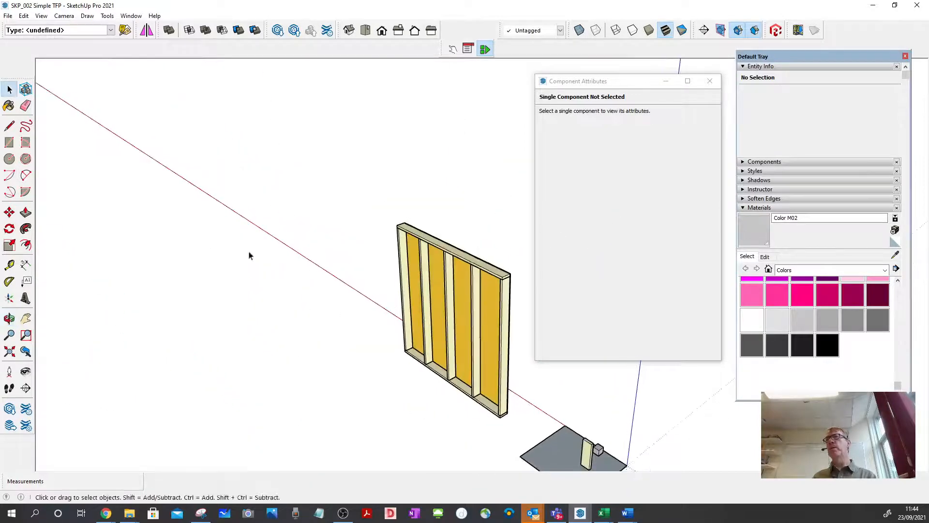
scroll(237, 252, "down", 2)
scroll(423, 310, "up", 3)
scroll(424, 310, "up", 2)
middle_click_drag(368, 285, 387, 235)
scroll(321, 187, "down", 4)
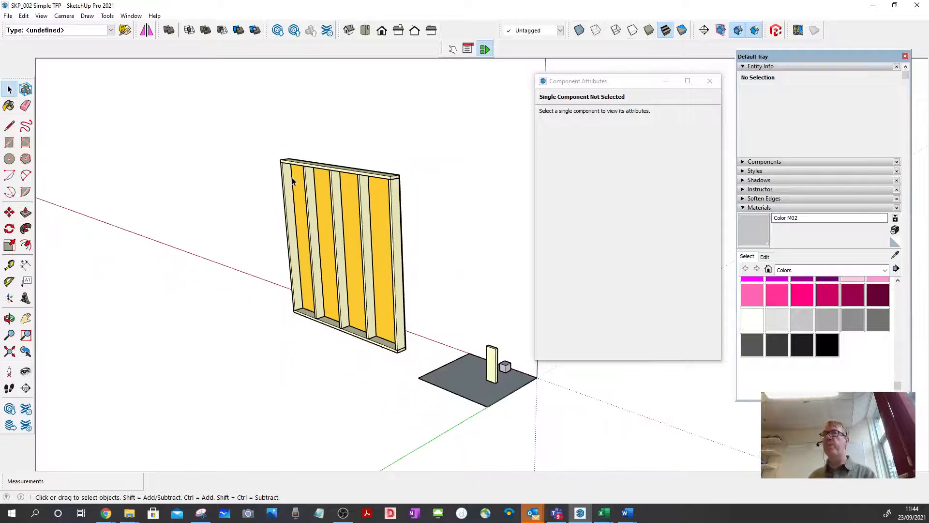
middle_click_drag(296, 201, 296, 209)
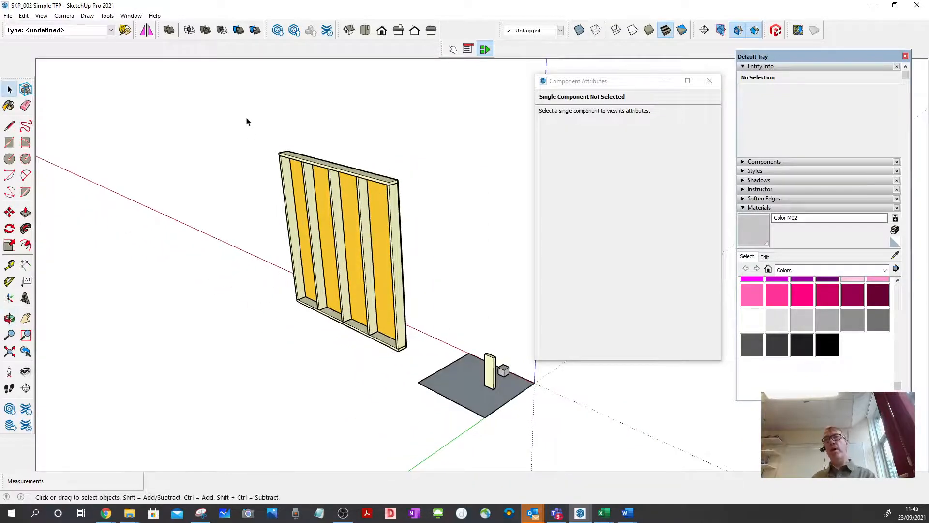
Make all rails, studs and the OSB3 sheet of the panel into one component named 2_GF_TFP_001, and leave it selected.
left_click_drag(246, 116, 421, 367)
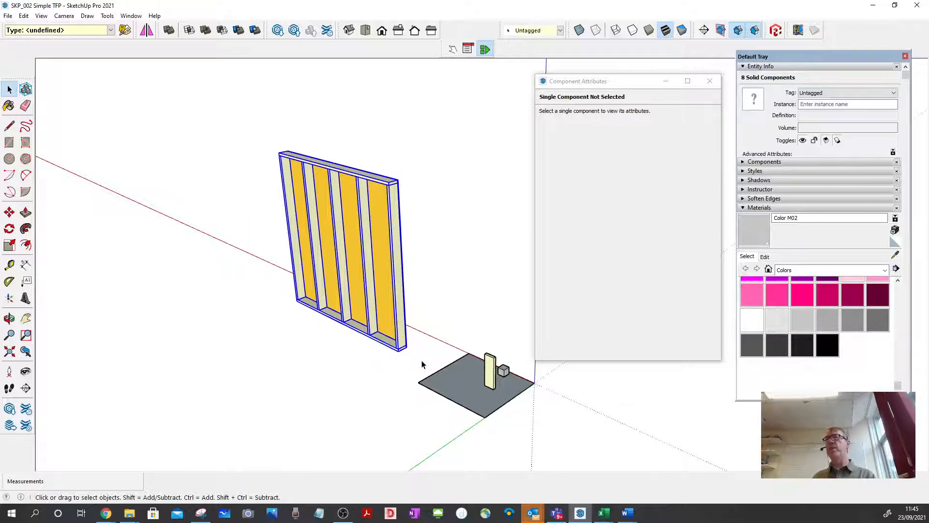
right_click(391, 233)
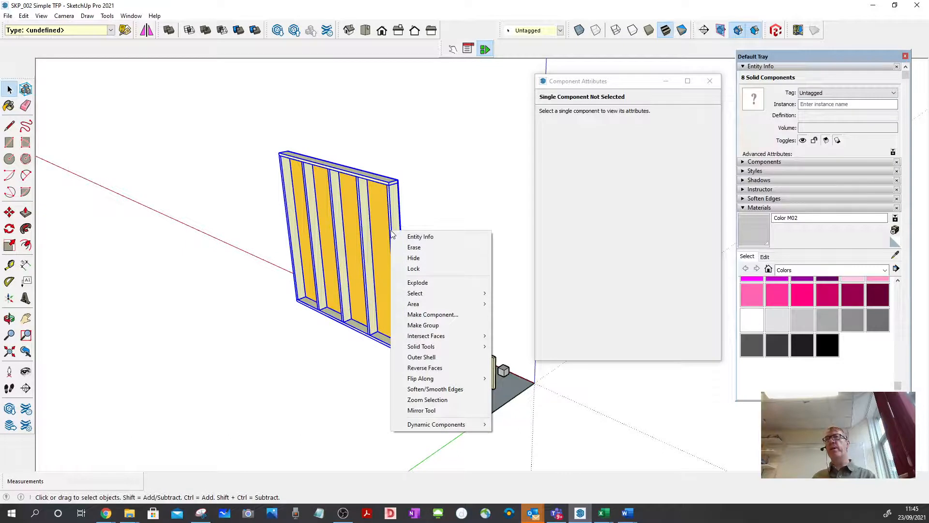
left_click(432, 314)
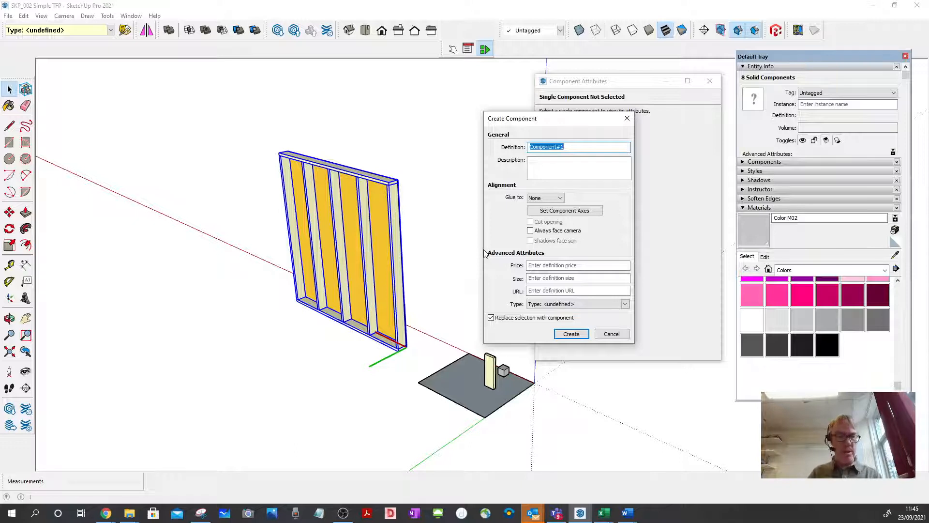
type("2")
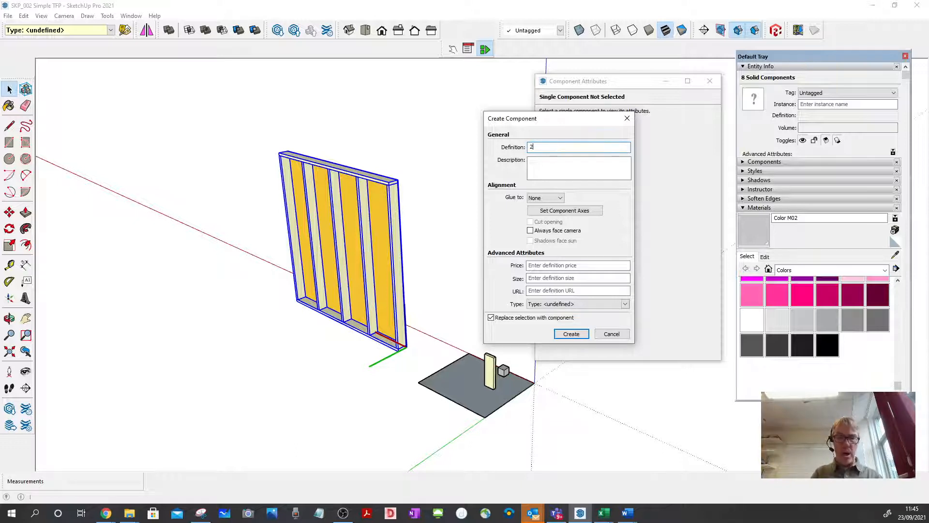
type("_GF_TFP_001")
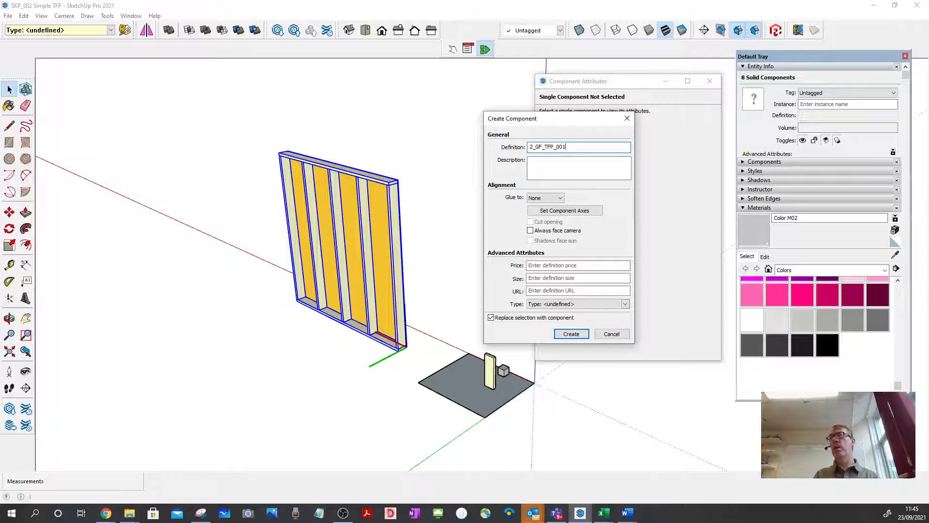
key("Return")
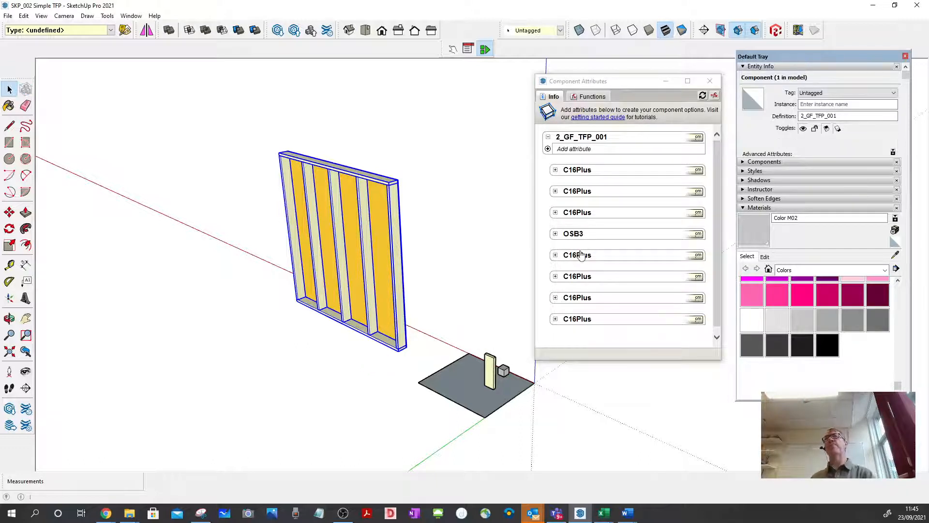
left_click(434, 238)
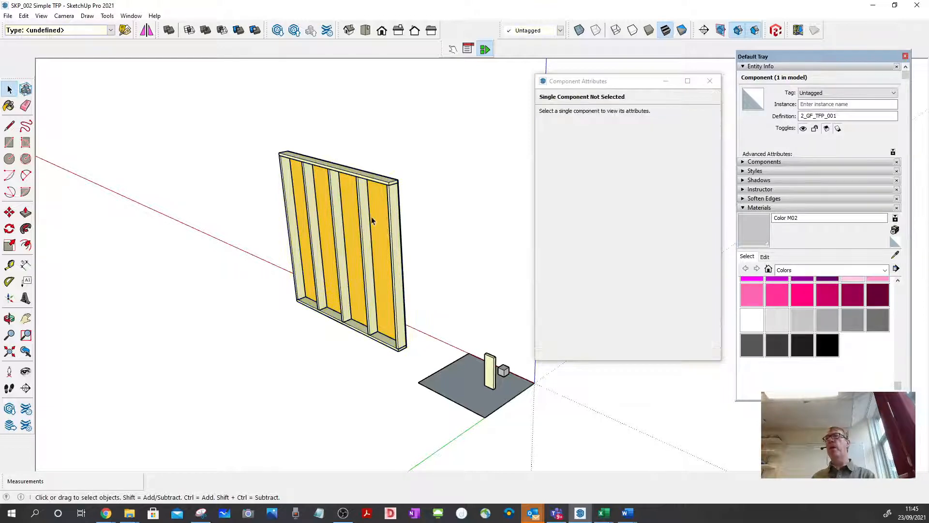
left_click(372, 202)
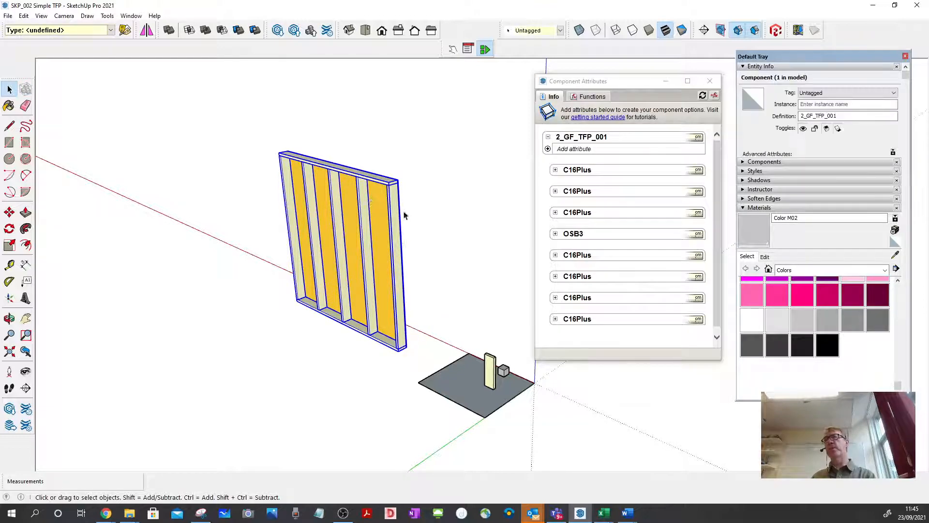
Examine the panel component from its stud and OSB3 sides, including the lower rail's end corner.
middle_click_drag(356, 203, 452, 234)
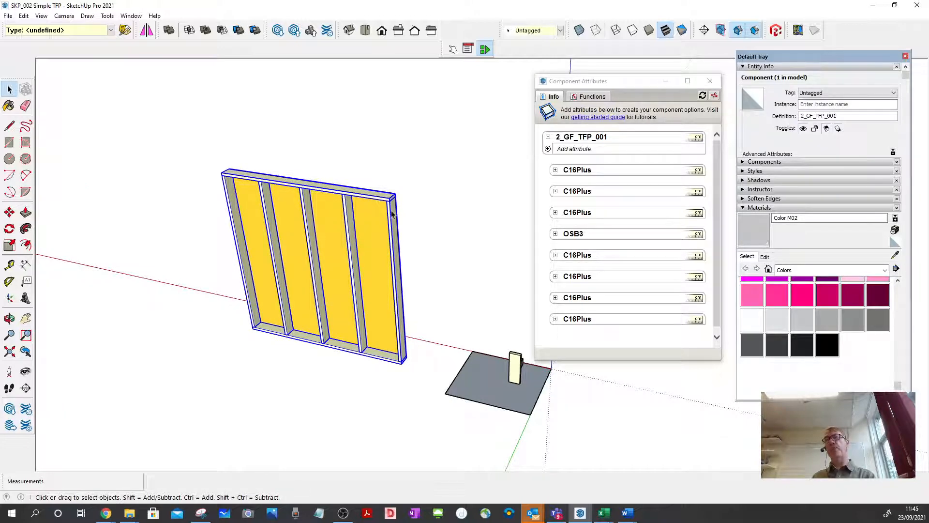
middle_click_drag(391, 251, 155, 283)
scroll(500, 187, "up", 6)
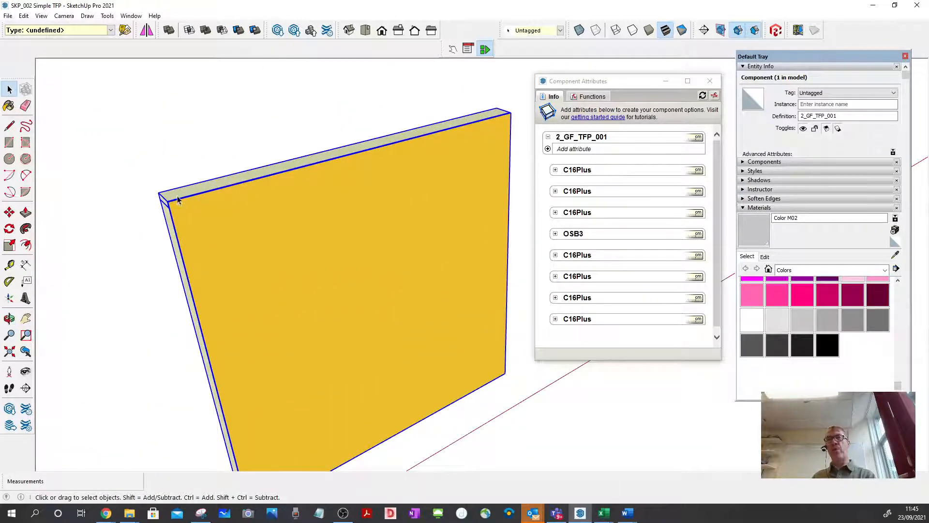
scroll(184, 196, "down", 2)
middle_click_drag(187, 238, 312, 199)
scroll(311, 199, "down", 1)
middle_click_drag(452, 284, 503, 316)
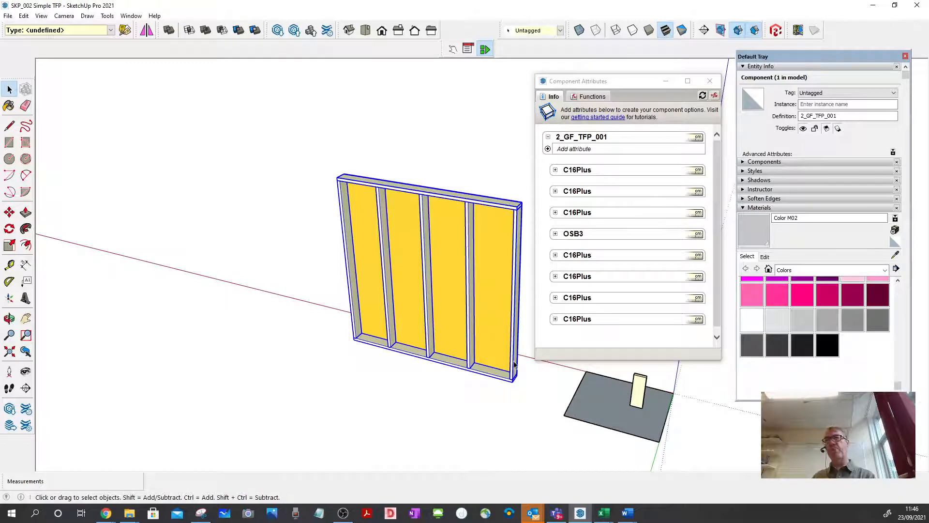
scroll(517, 383, "up", 2)
scroll(518, 383, "up", 2)
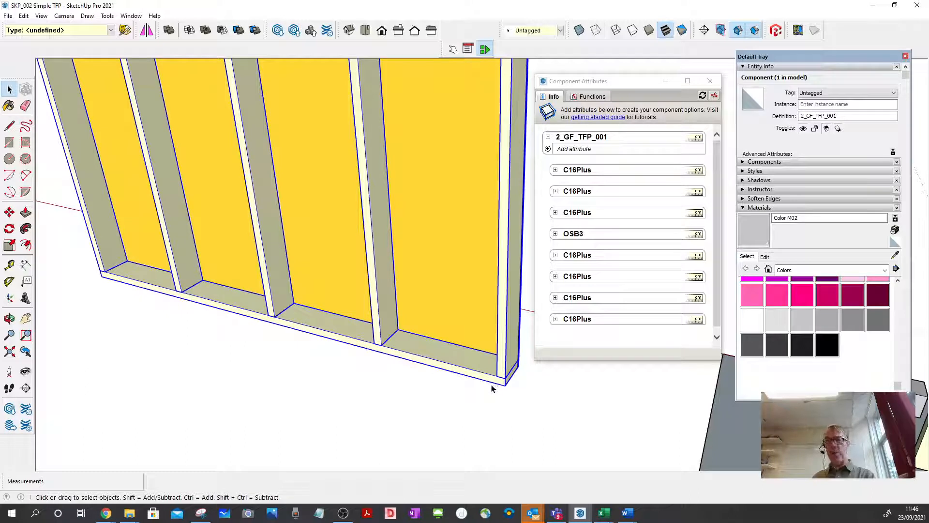
Copy the panel component 2400 mm along its lower rail, so the copy butts against the original's far end.
key("m")
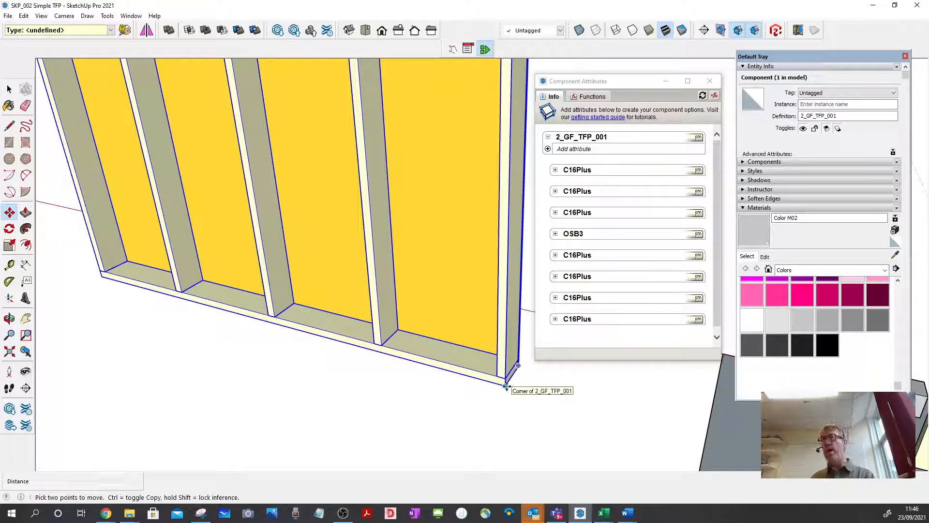
left_click(505, 385)
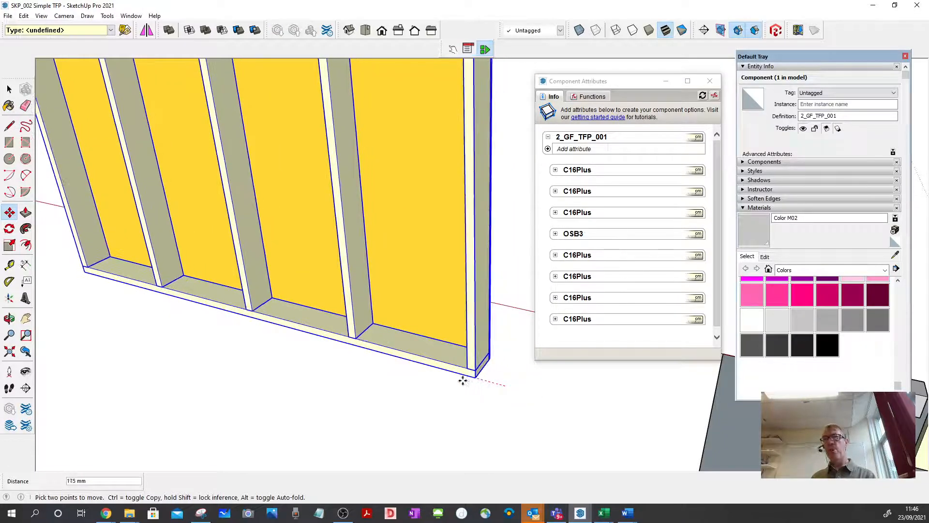
key("ctrl")
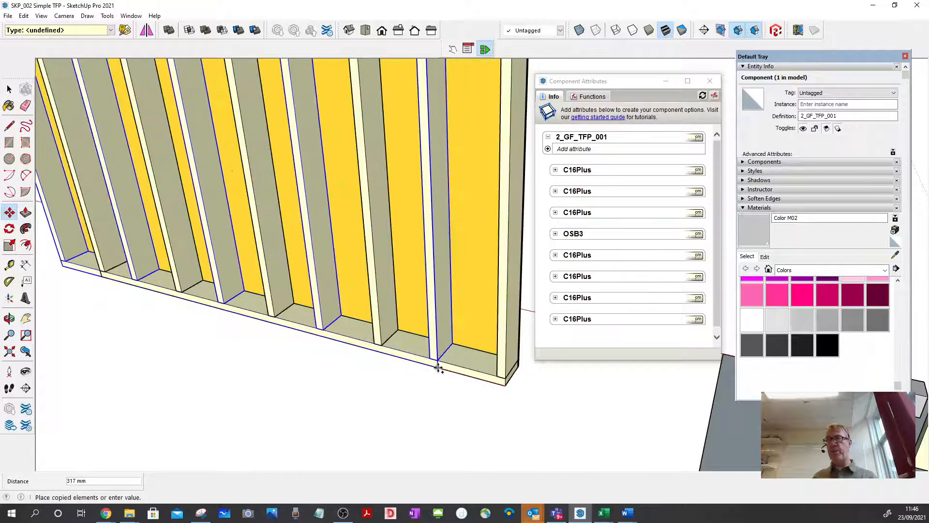
scroll(439, 368, "down", 2)
scroll(439, 363, "down", 2)
scroll(319, 290, "up", 5)
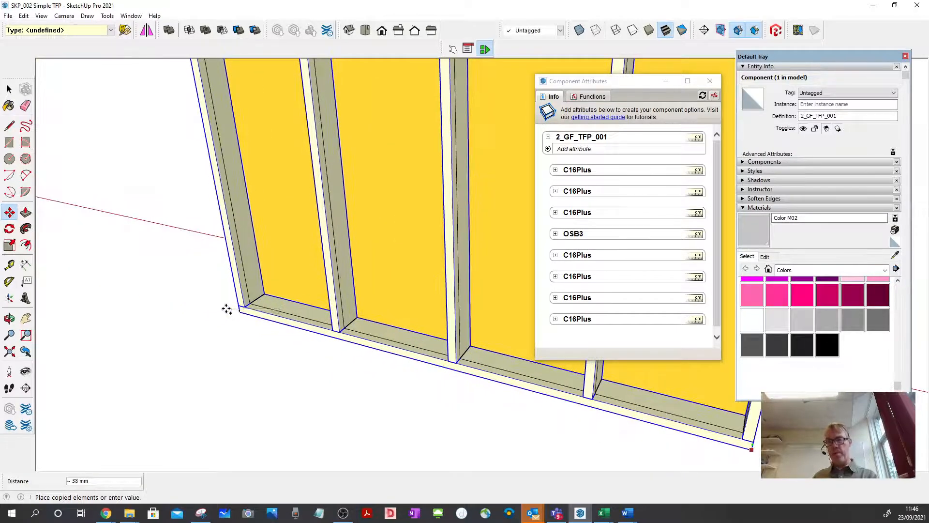
scroll(233, 308, "up", 3)
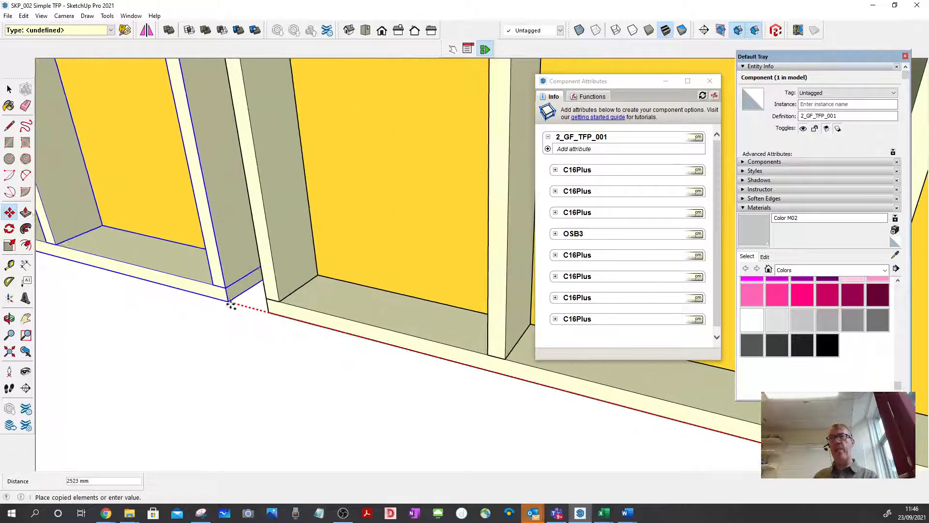
left_click(268, 312)
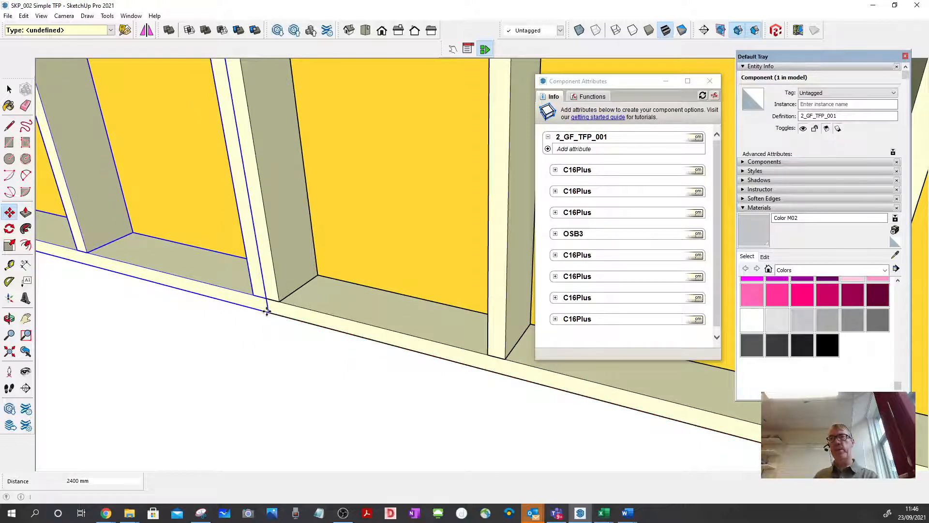
Multiply the panel copy with x2 to form a continuous row of three panels, and clear the selection.
scroll(373, 345, "down", 2)
scroll(373, 345, "down", 5)
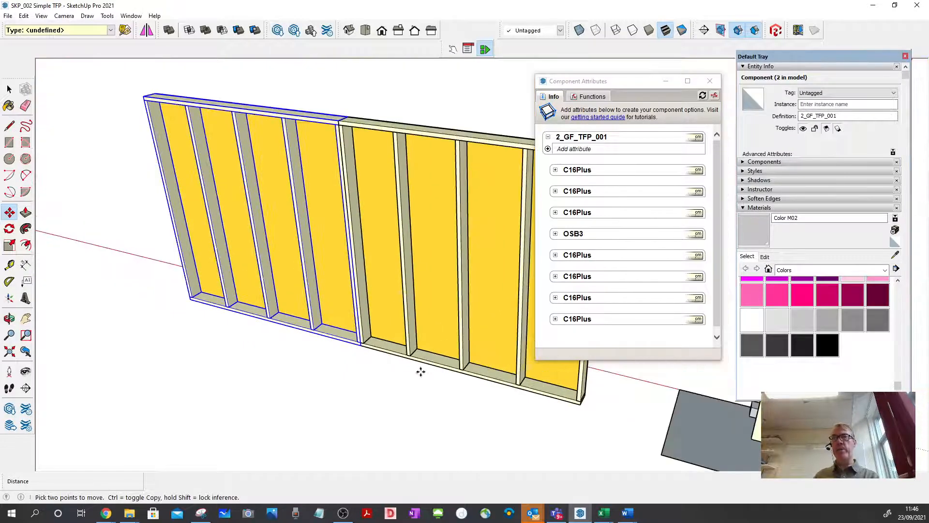
type("x")
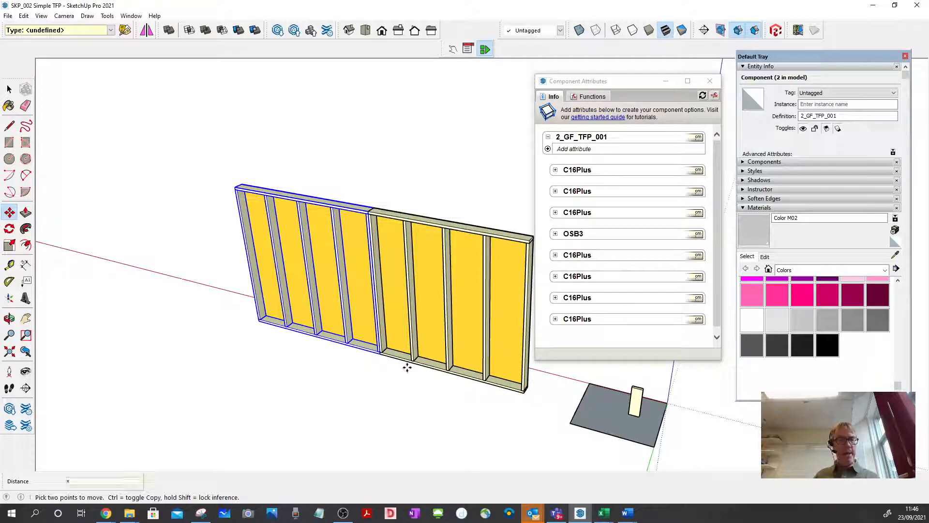
type("2")
key("Return")
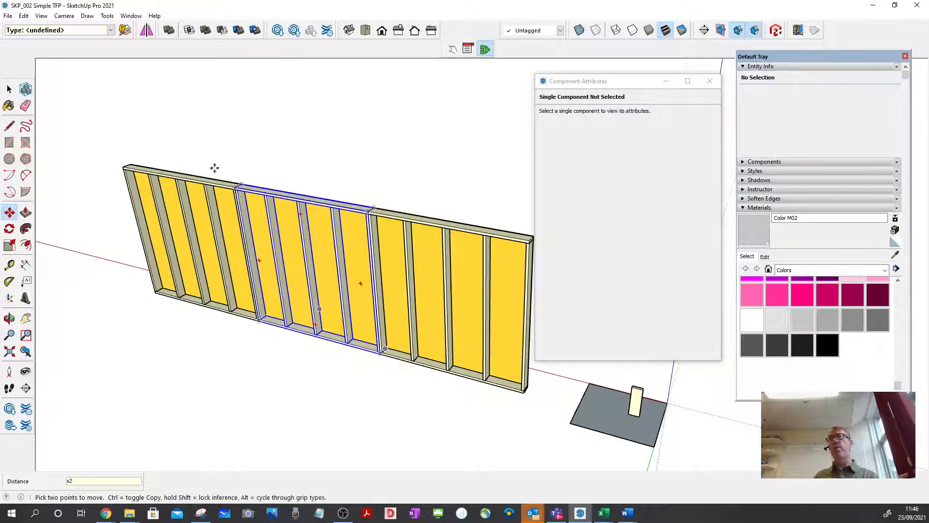
left_click(9, 89)
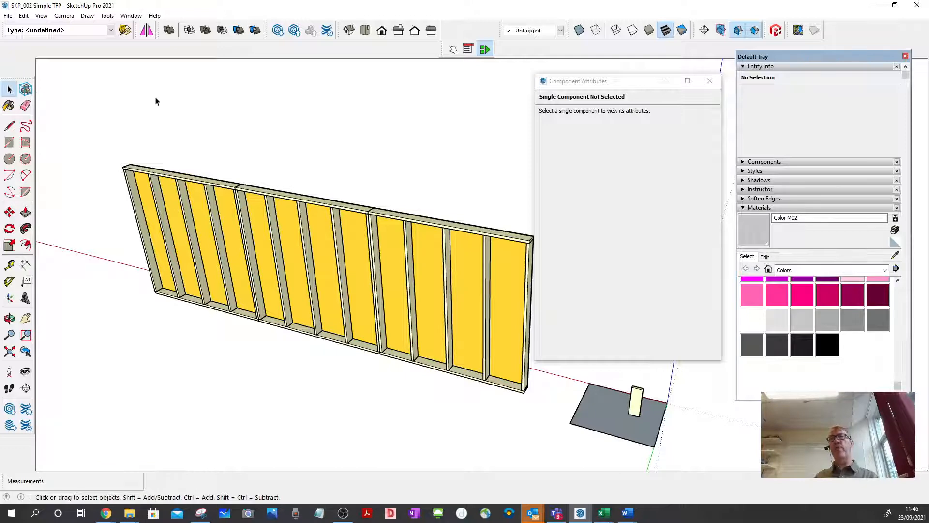
Examine the row of three panels from the OSB3 side, including the joints between neighbouring panels.
scroll(279, 224, "down", 1)
scroll(279, 224, "down", 2)
mouse_move(279, 224)
middle_mouse_down()
mouse_move(317, 245)
mouse_move(77, 224)
mouse_move(393, 266)
mouse_move(174, 235)
middle_mouse_up()
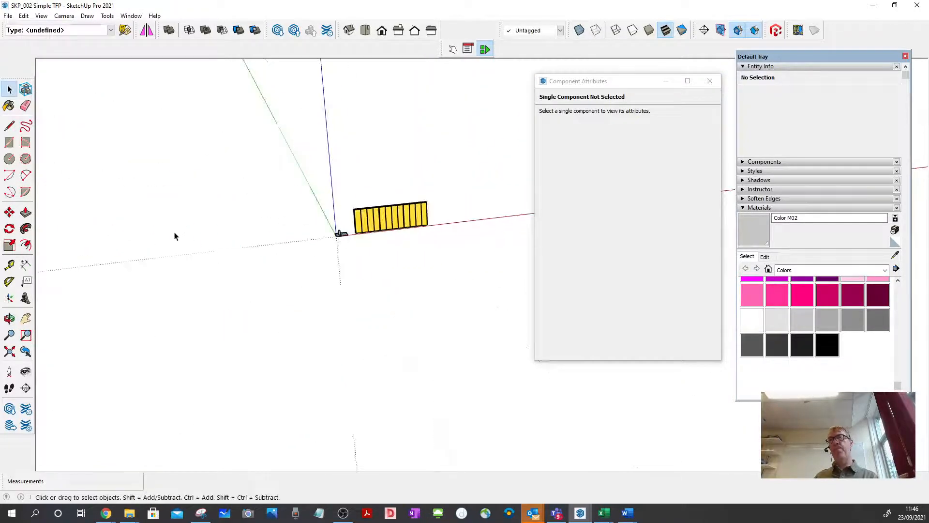
scroll(174, 234, "down", 1)
scroll(334, 222, "up", 5)
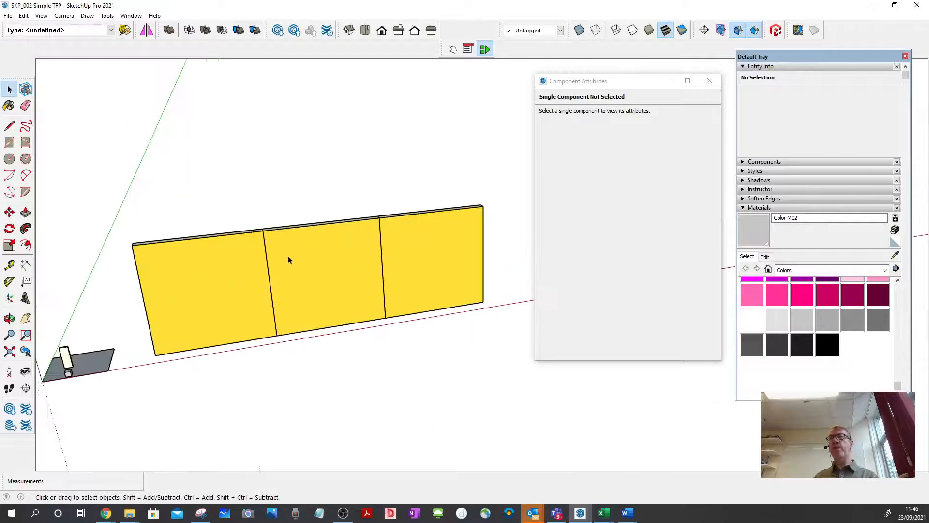
middle_click_drag(289, 260, 276, 160)
key("space")
scroll(354, 213, "down", 5)
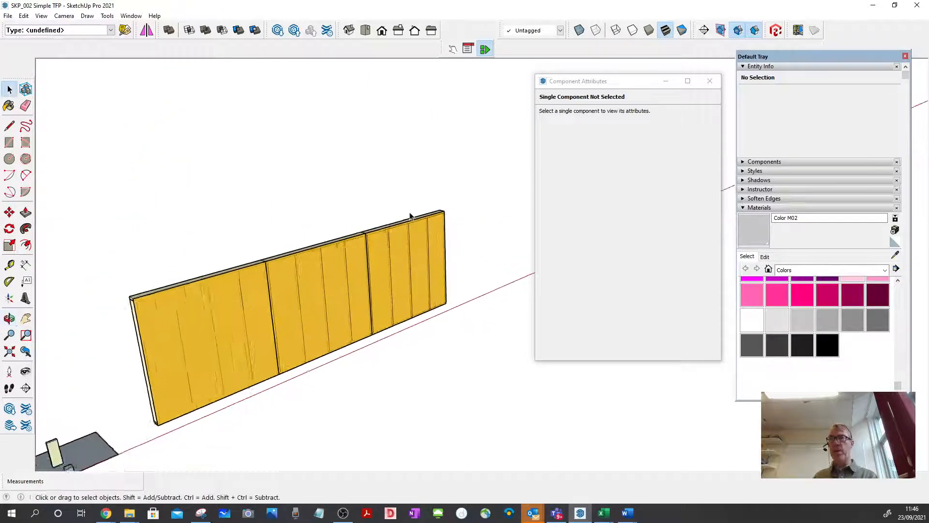
Make the three 2_GF_TFP_001 panels into one component named 2_GF_TFP_Wall_South, replacing the selection.
left_click_drag(192, 158, 479, 370)
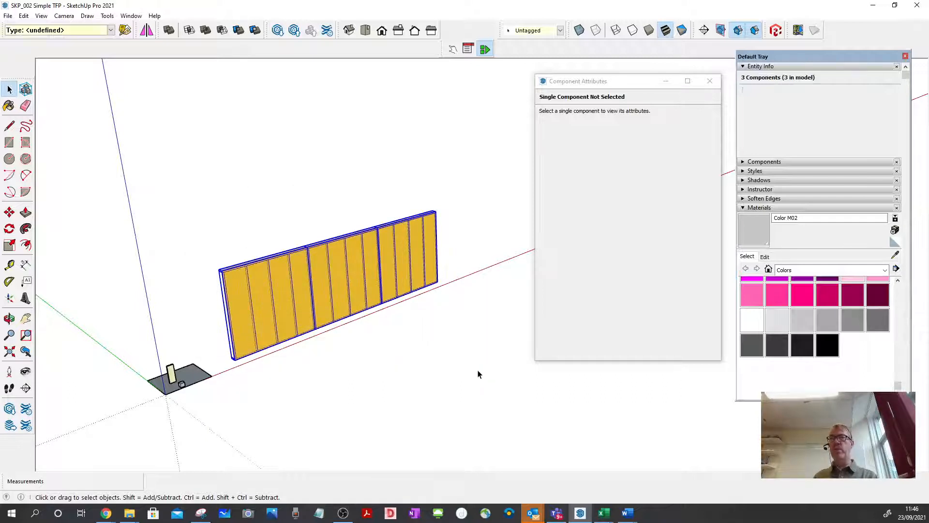
key("Delete")
left_click(404, 240)
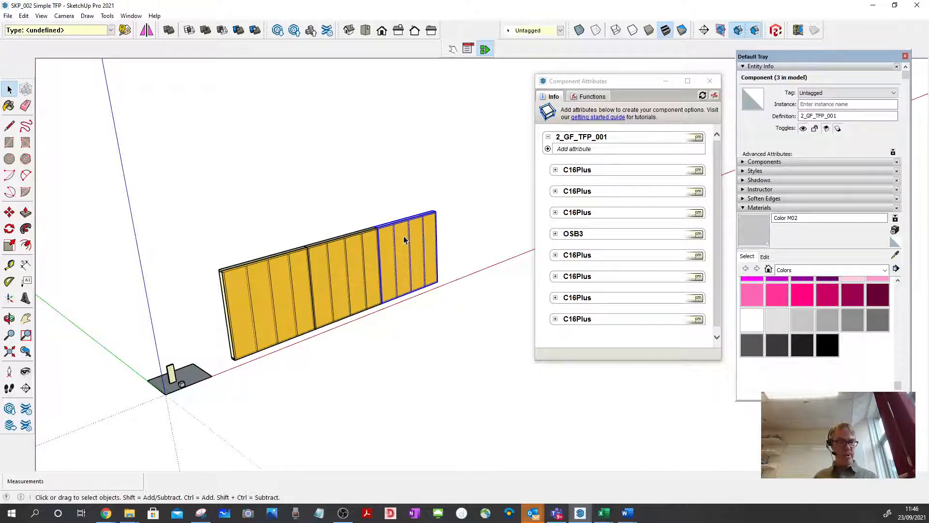
left_click(332, 252, "shift")
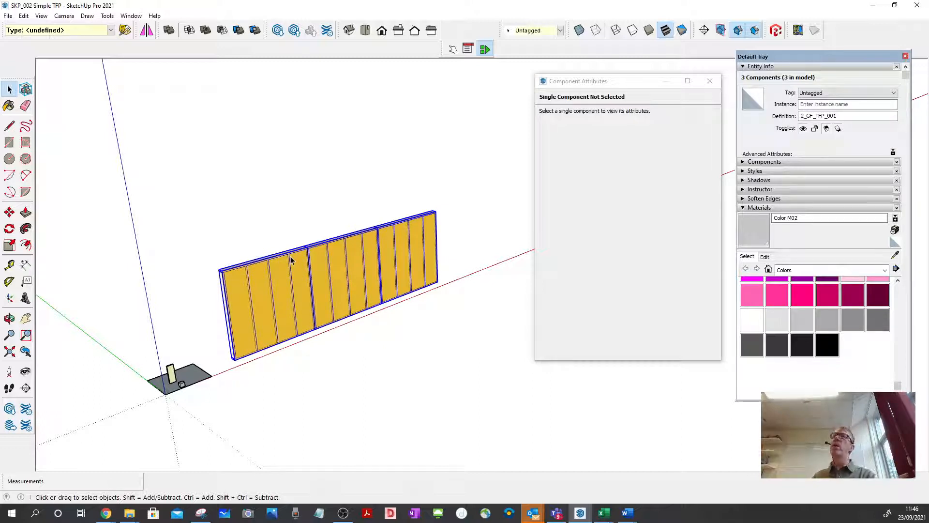
right_click(290, 260)
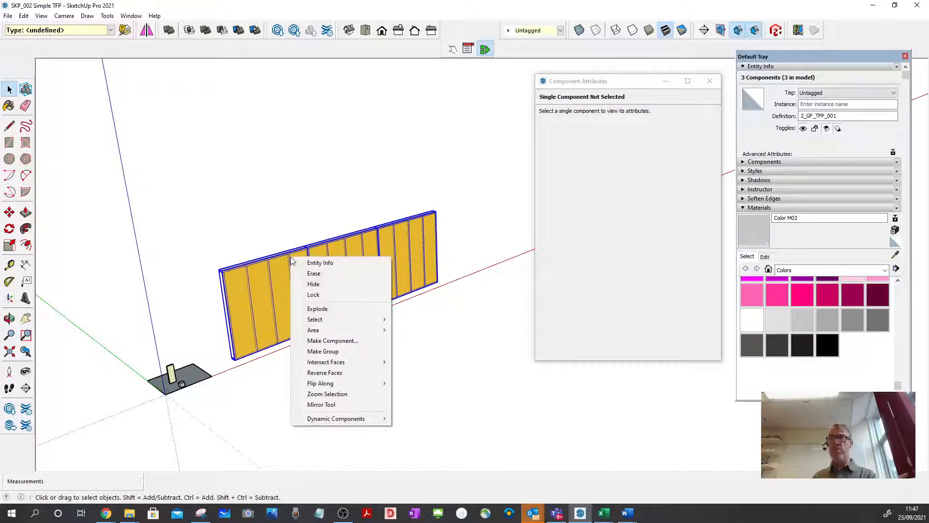
left_click(333, 340)
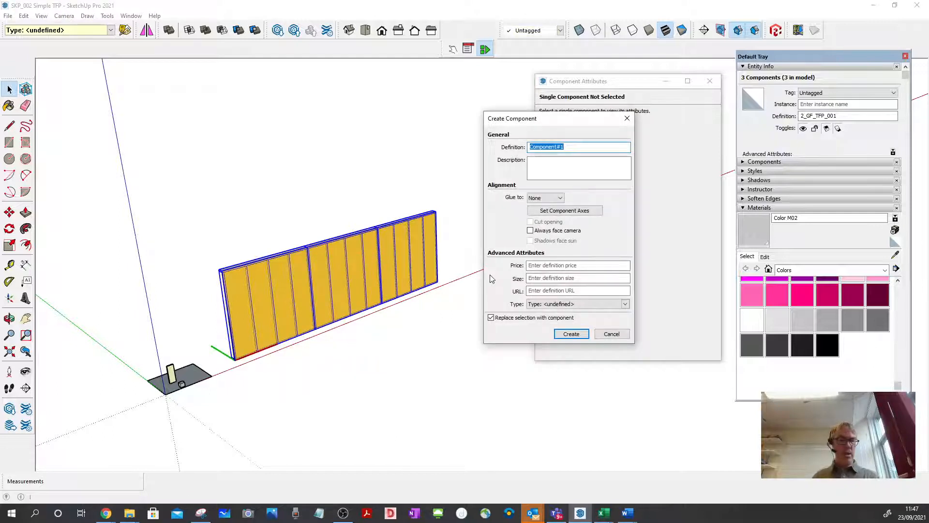
type("2_GF_TF")
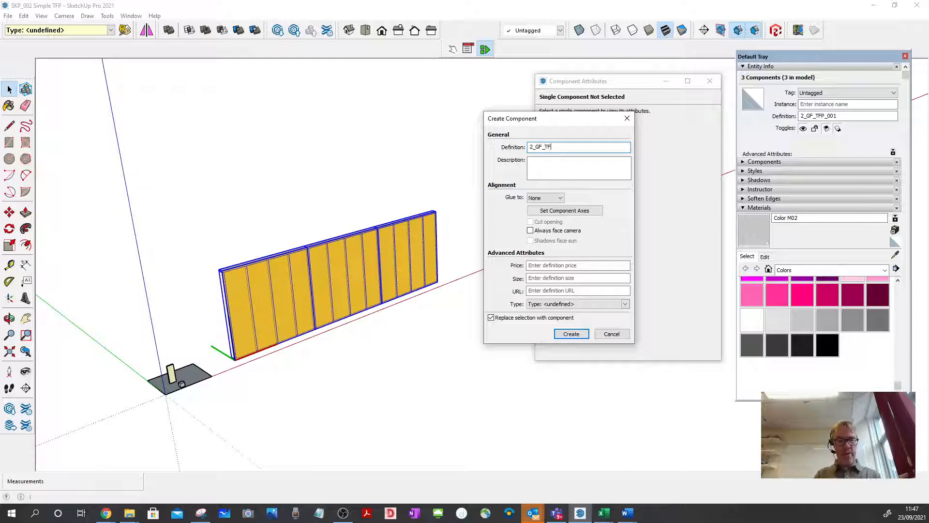
type("P")
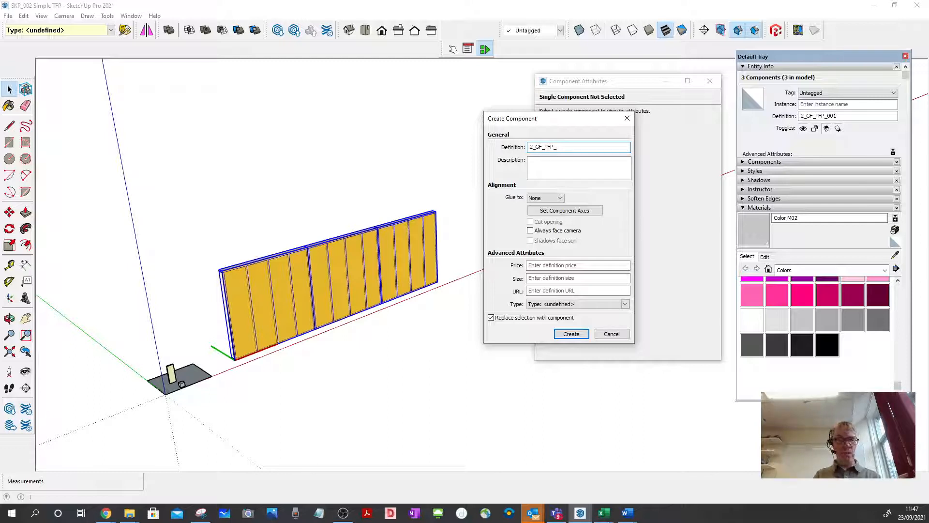
type("_Wall_South")
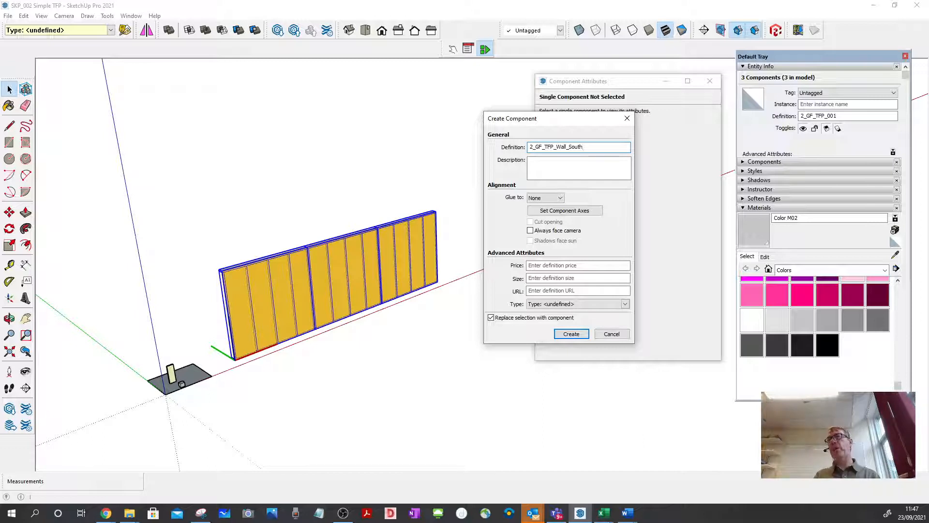
left_click(581, 334)
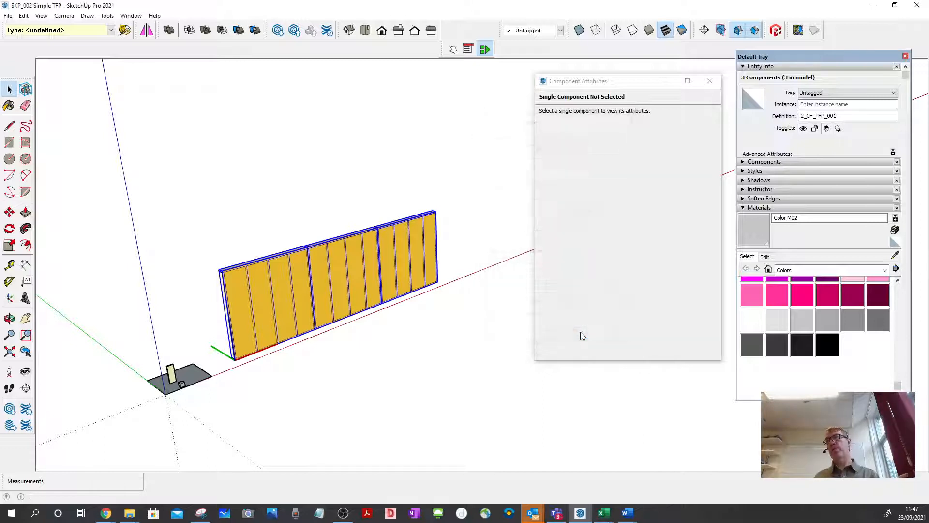
Select the wall component, expand its three nested panels in the component attributes, and examine the wall from the stud side.
left_click(469, 303)
left_click(408, 264)
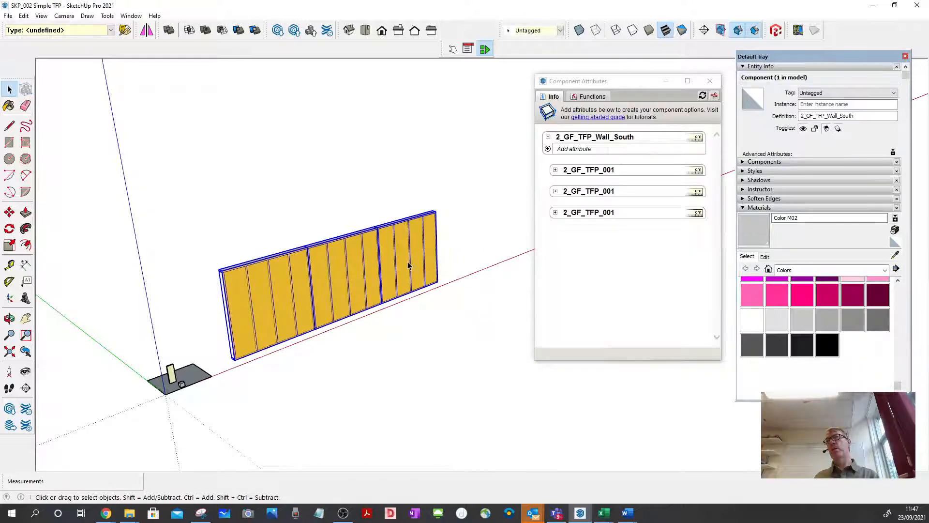
left_click(555, 169)
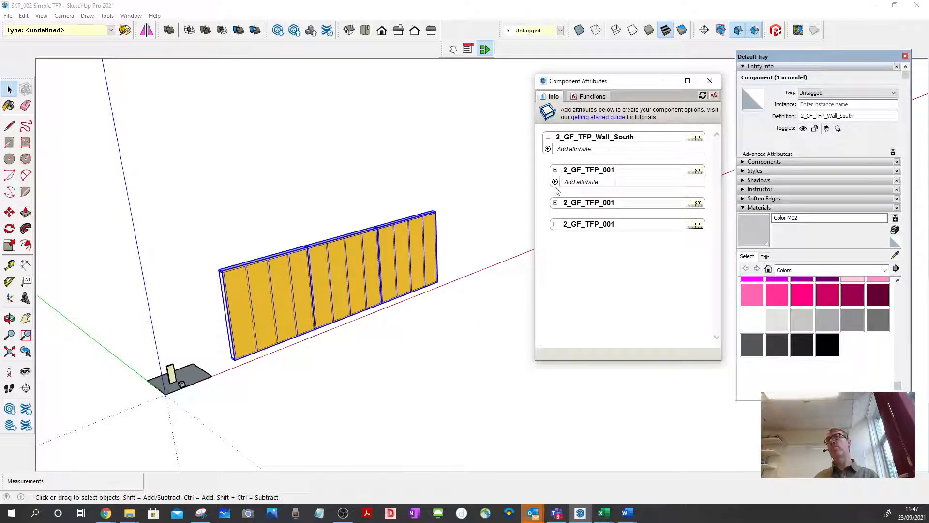
left_click(555, 203)
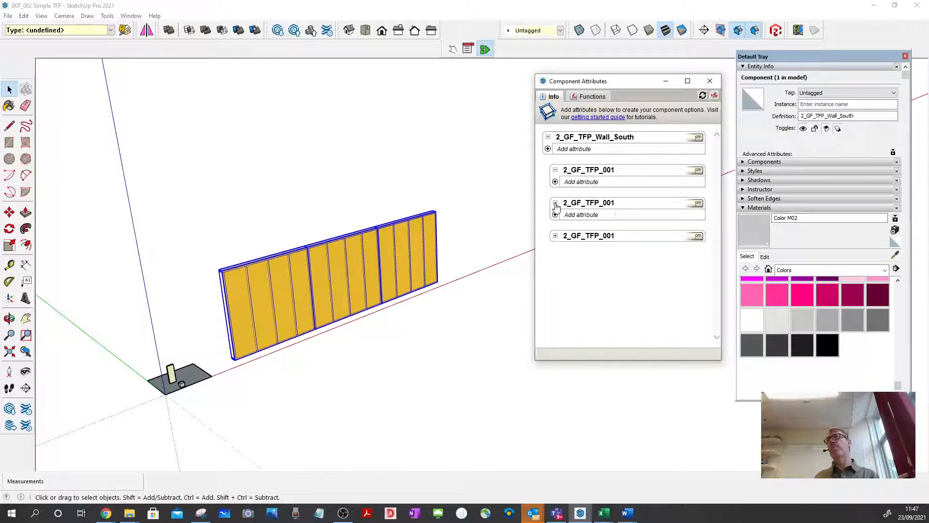
left_click(555, 236)
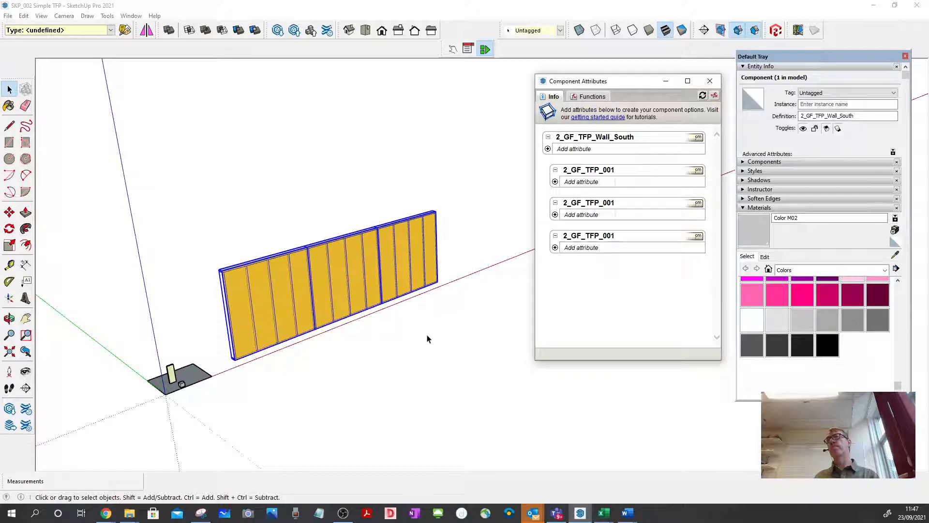
middle_click_drag(423, 337, 463, 219)
scroll(463, 218, "down", 3)
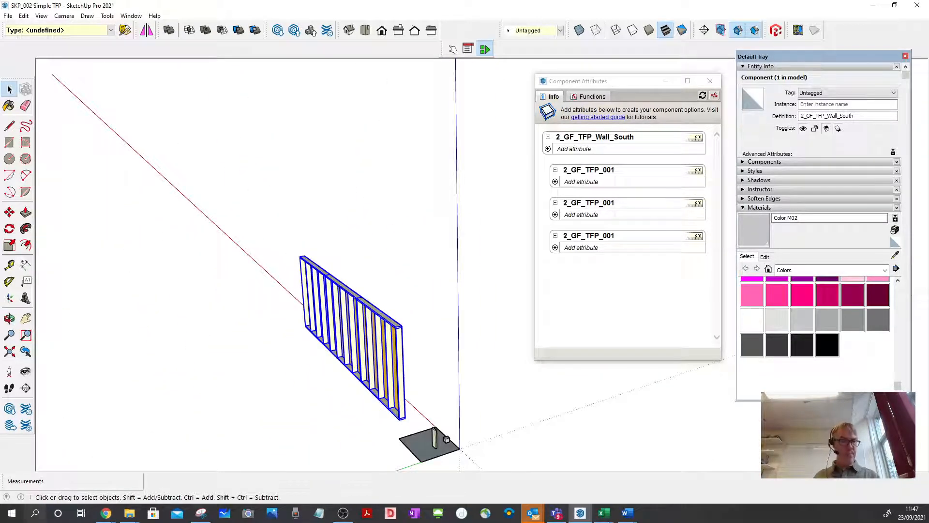